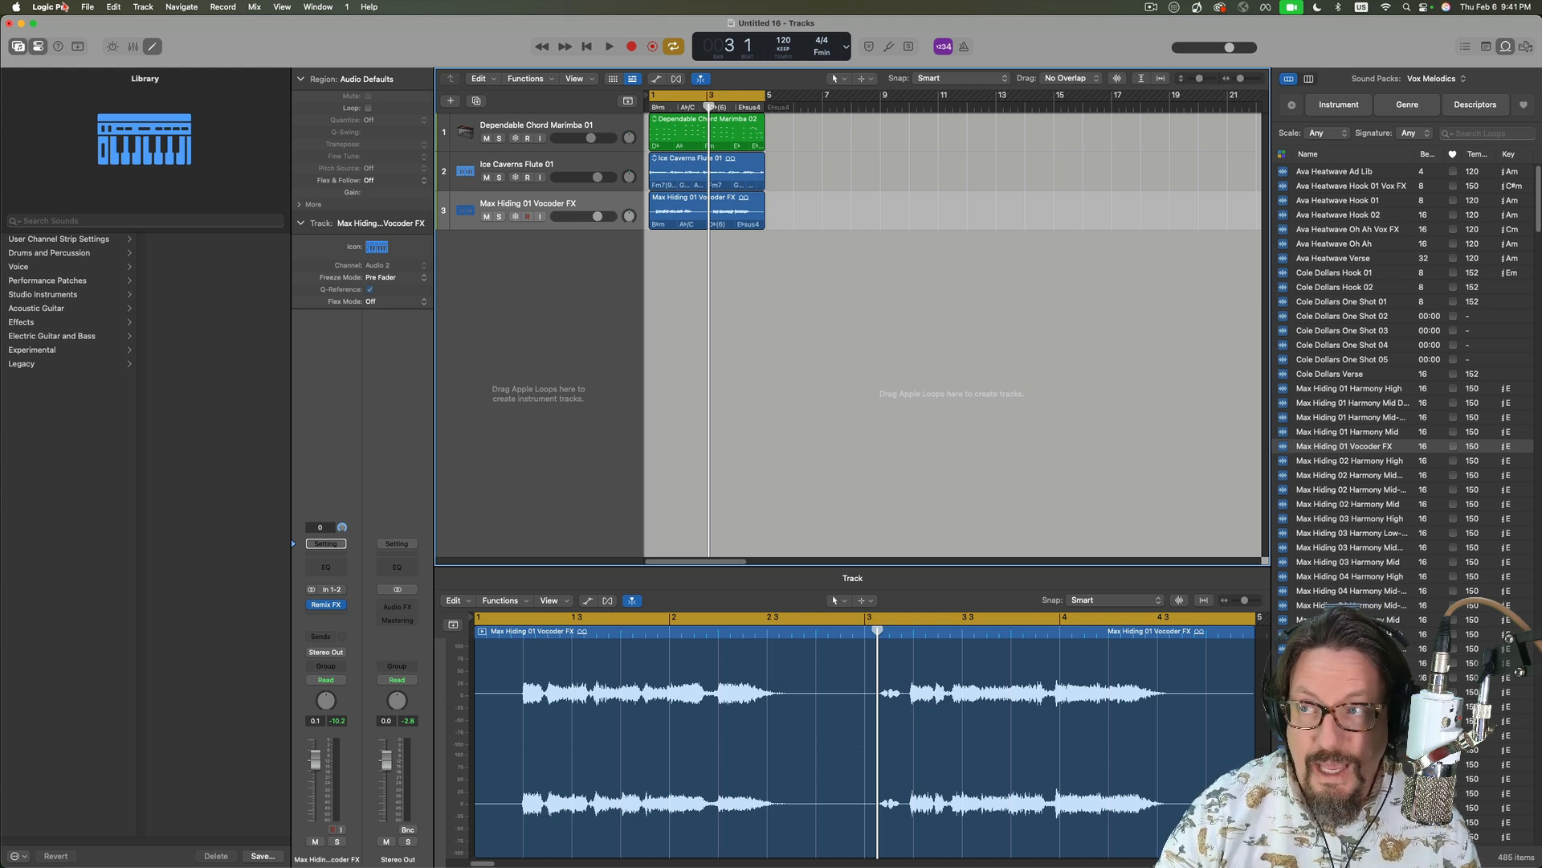
- Review the installed content packages in the Sound Library Manager and close it without installing anything
click(62, 7)
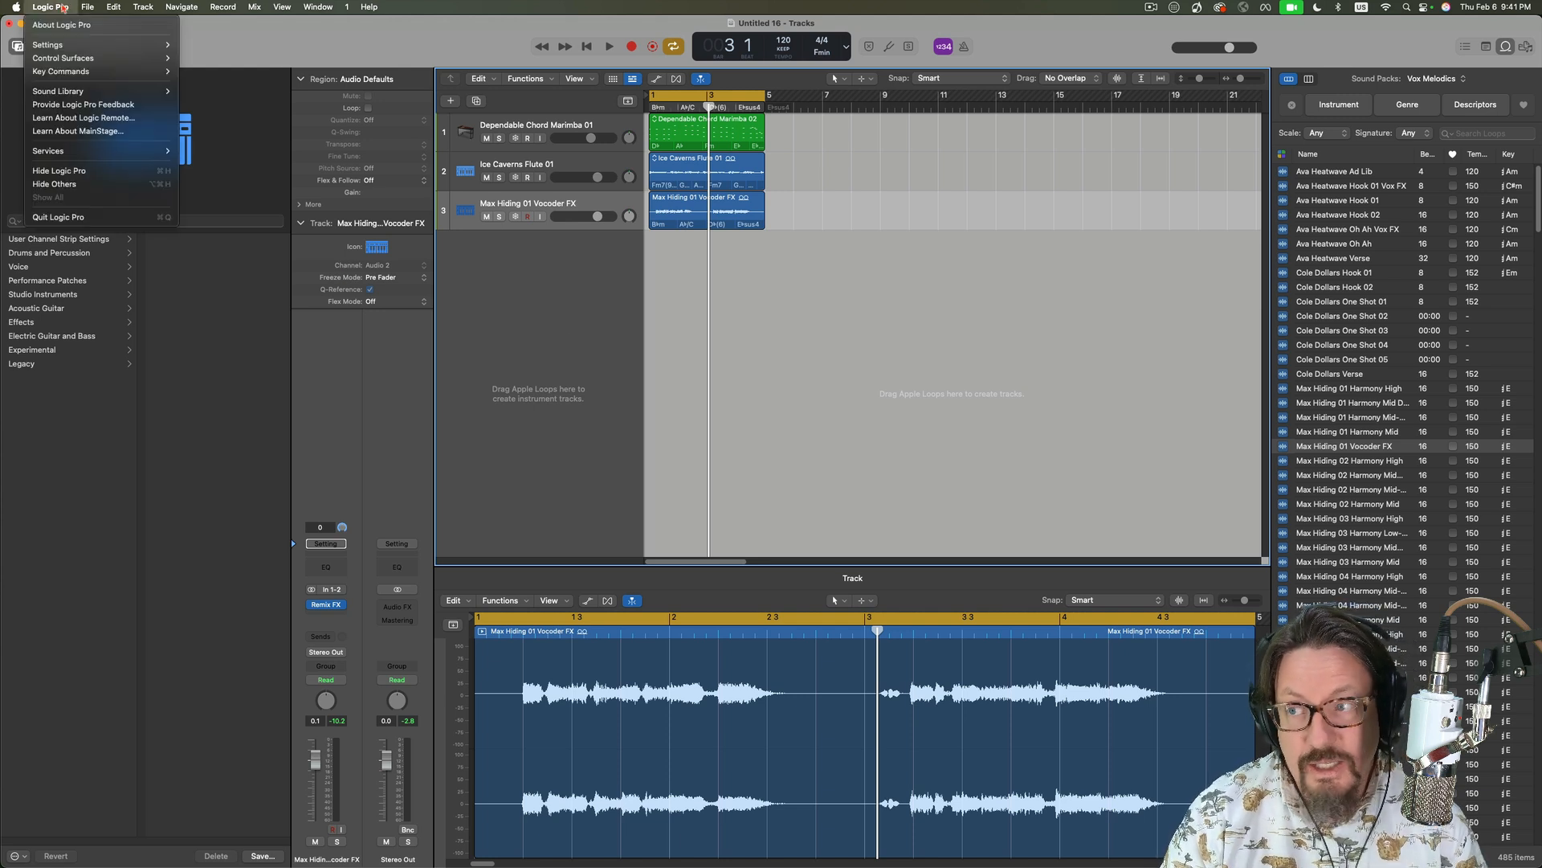
mouse_move(74, 93)
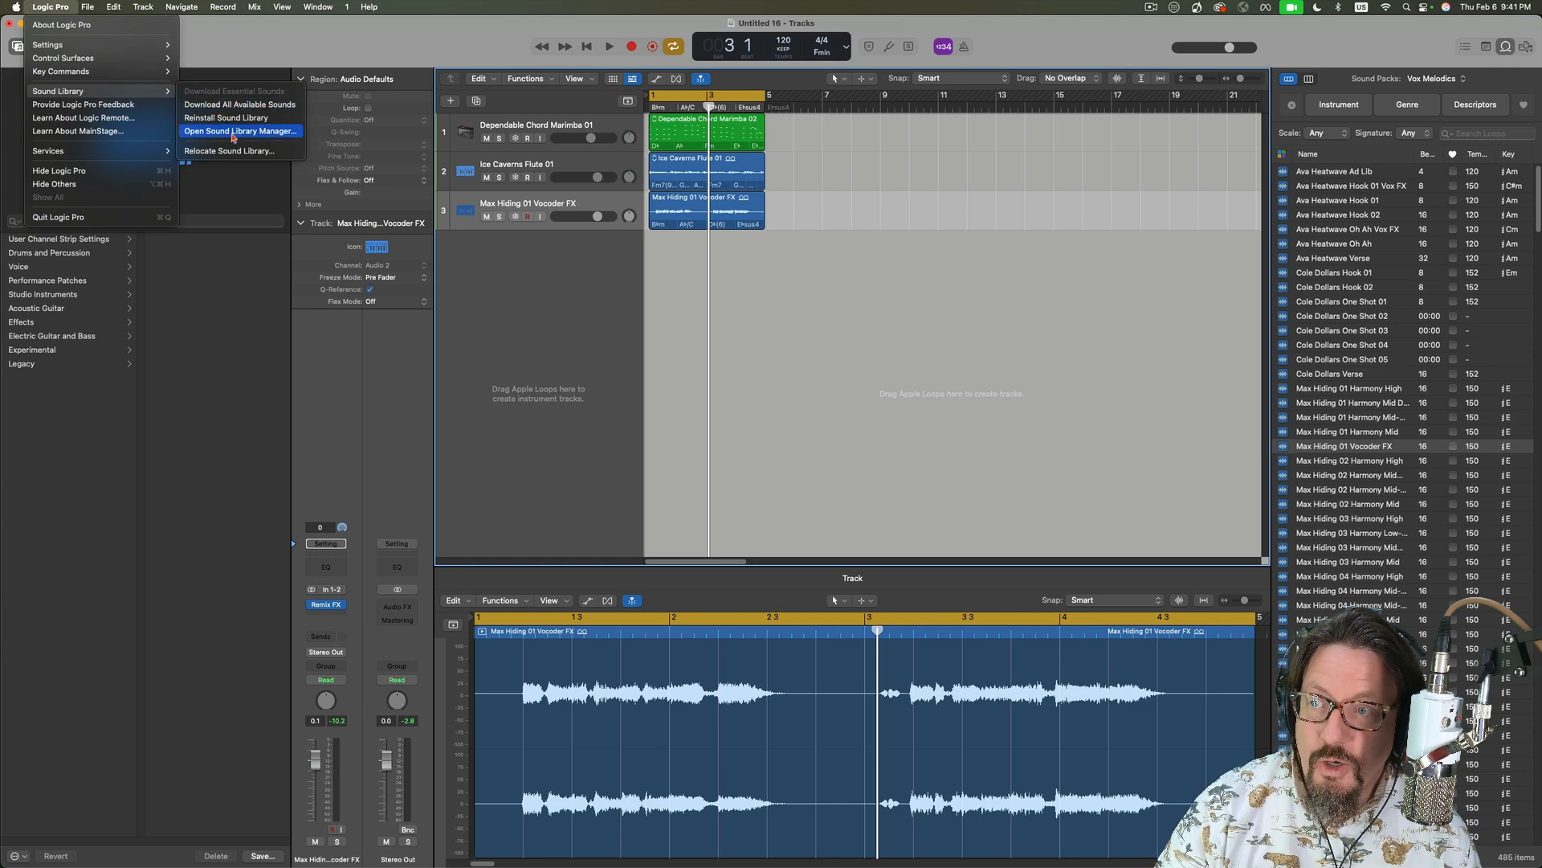
click(238, 133)
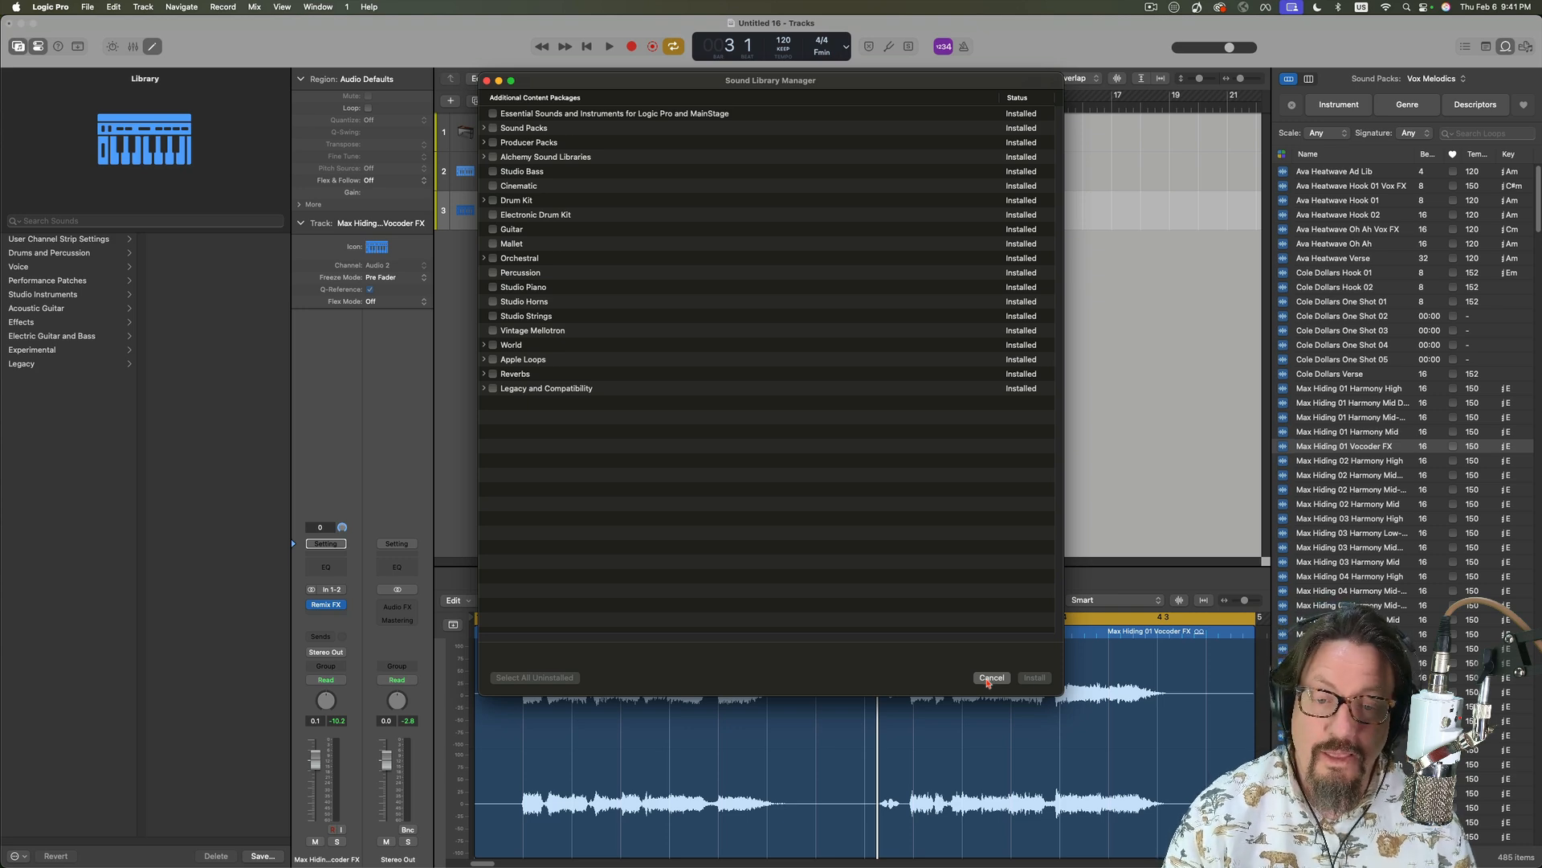
click(991, 678)
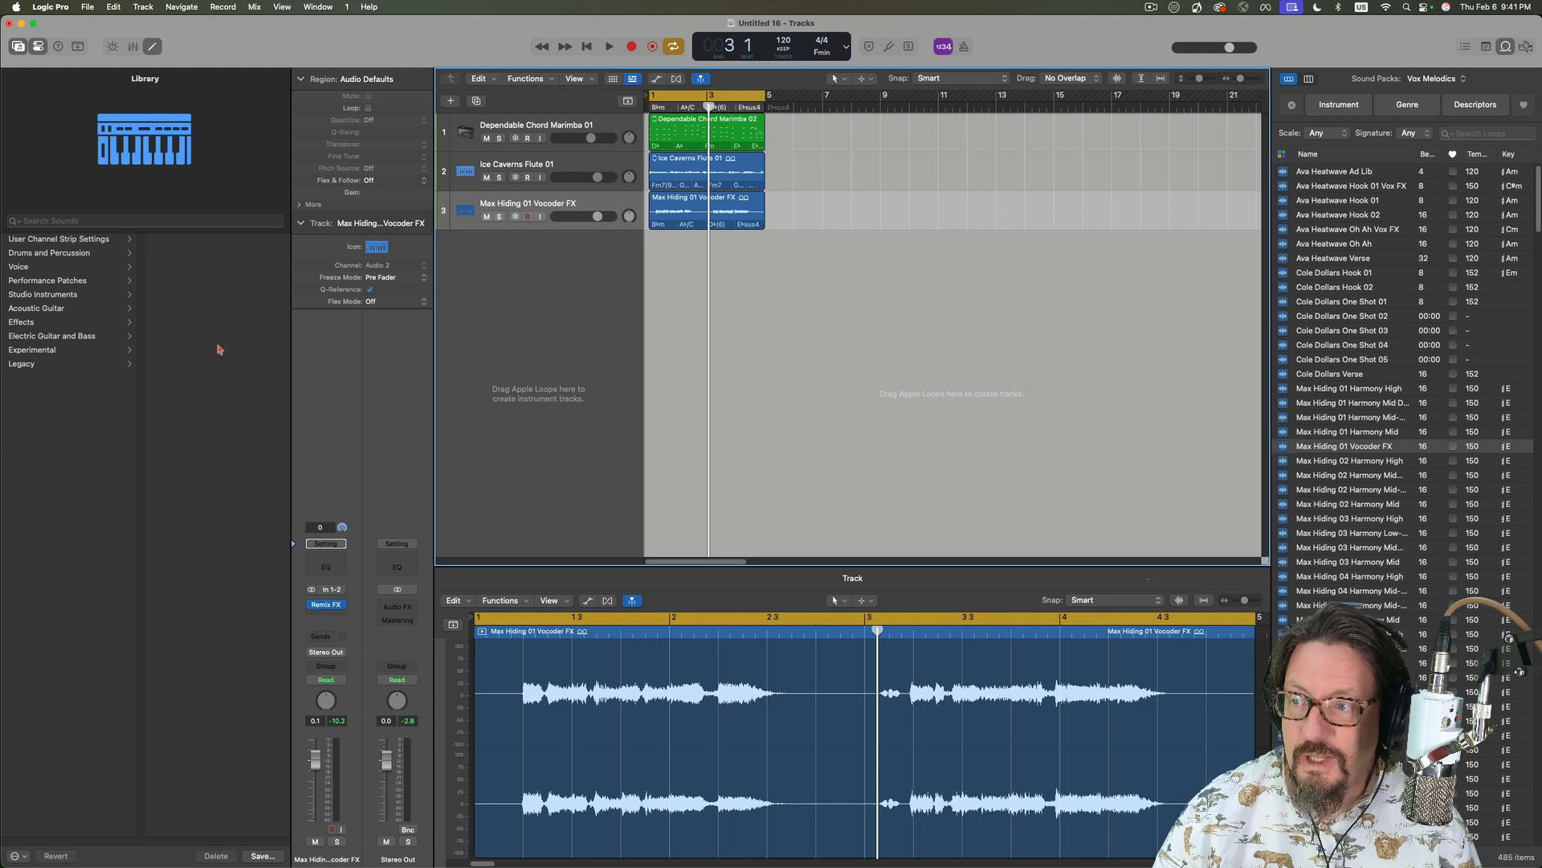
- Add a new empty software instrument track below the Max Hiding 01 Vocoder FX track
click(506, 165)
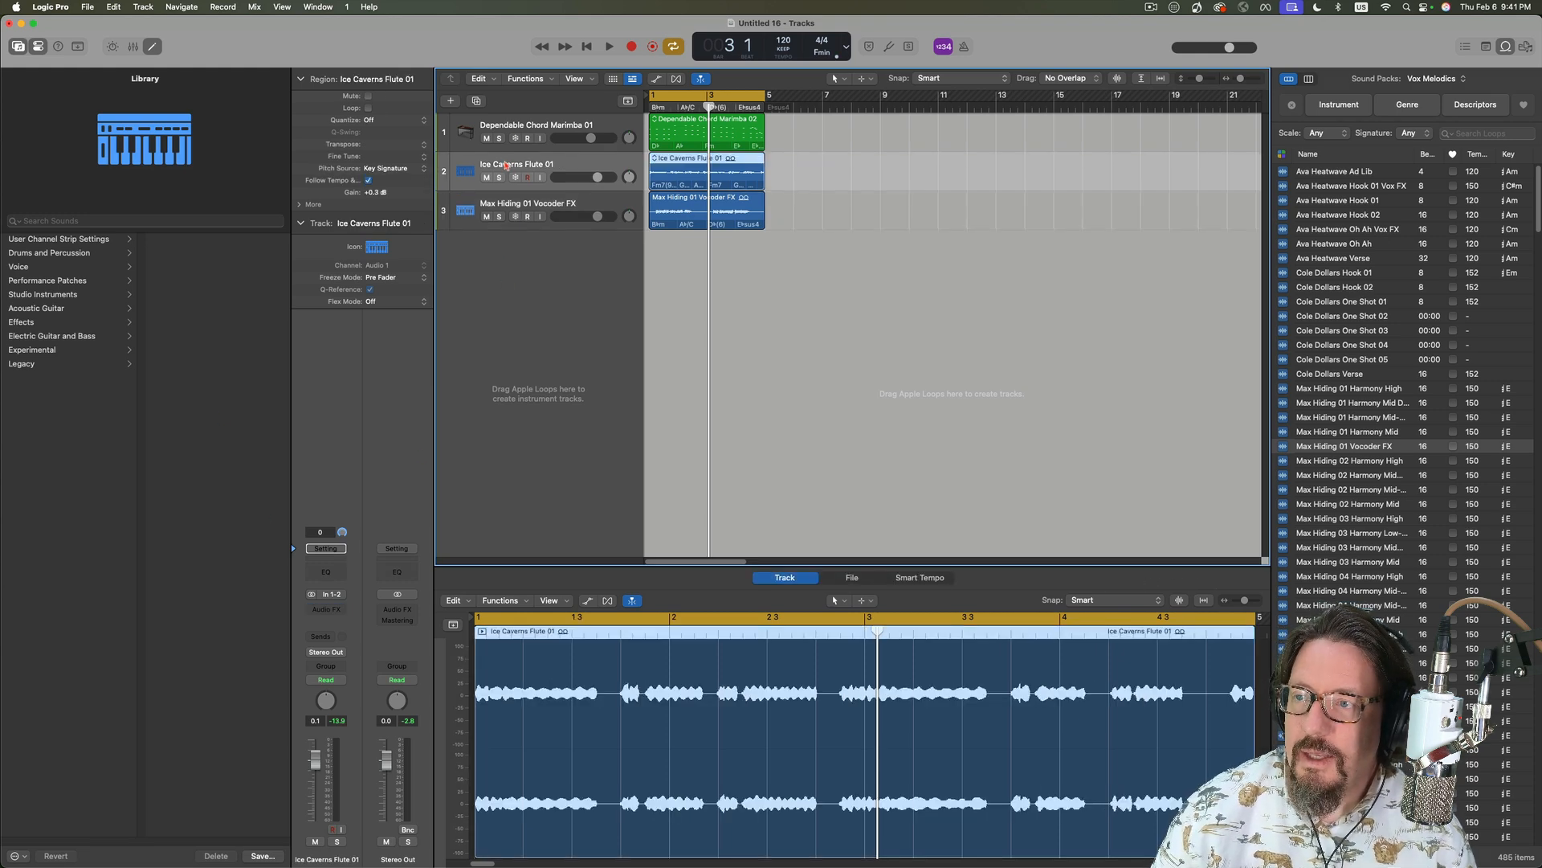
click(485, 132)
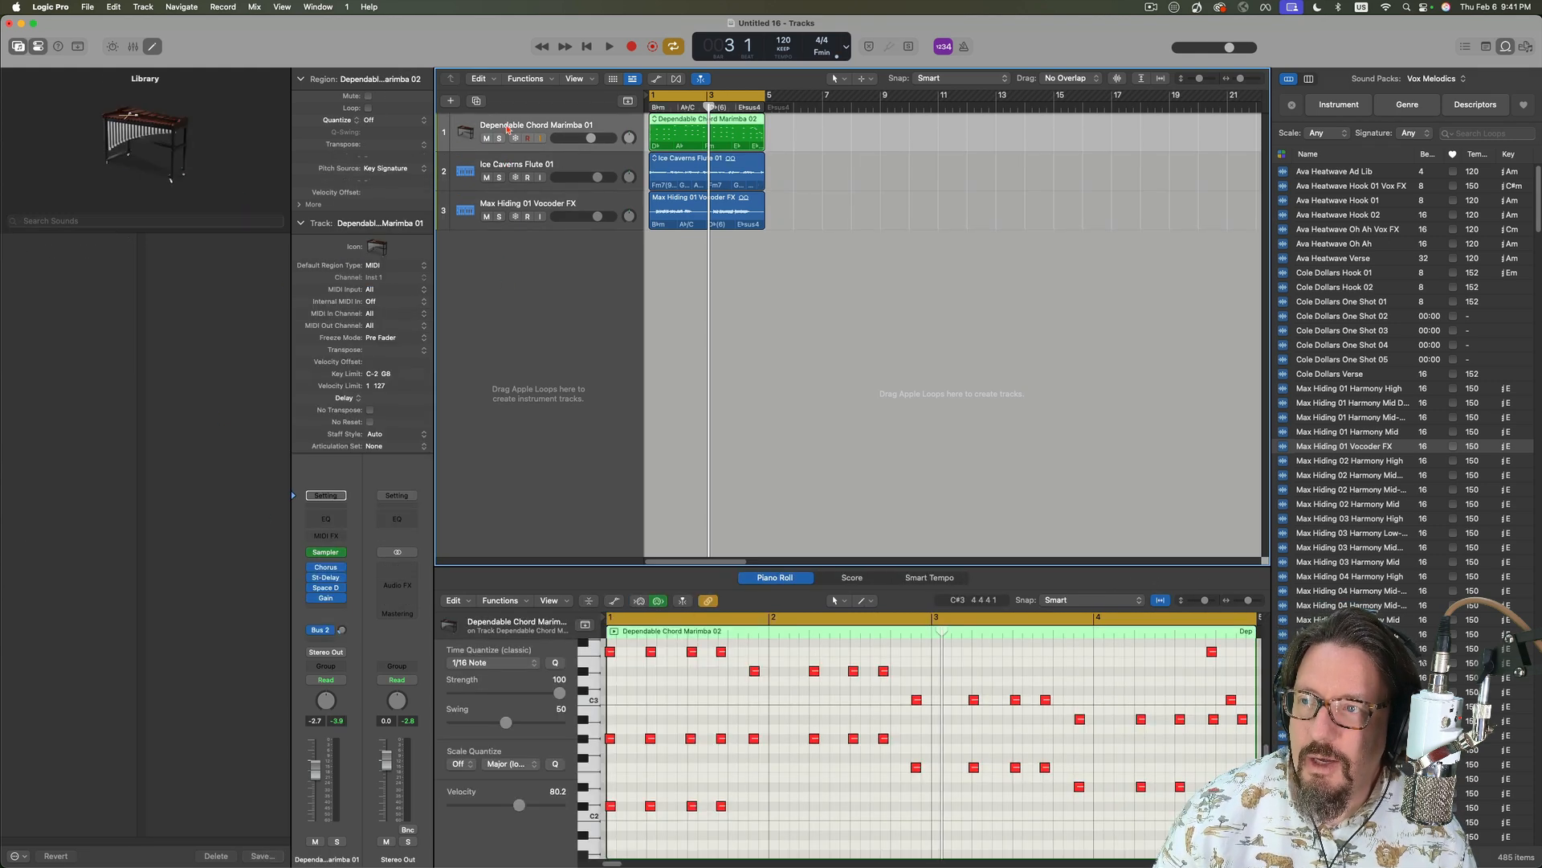
double_click(540, 295)
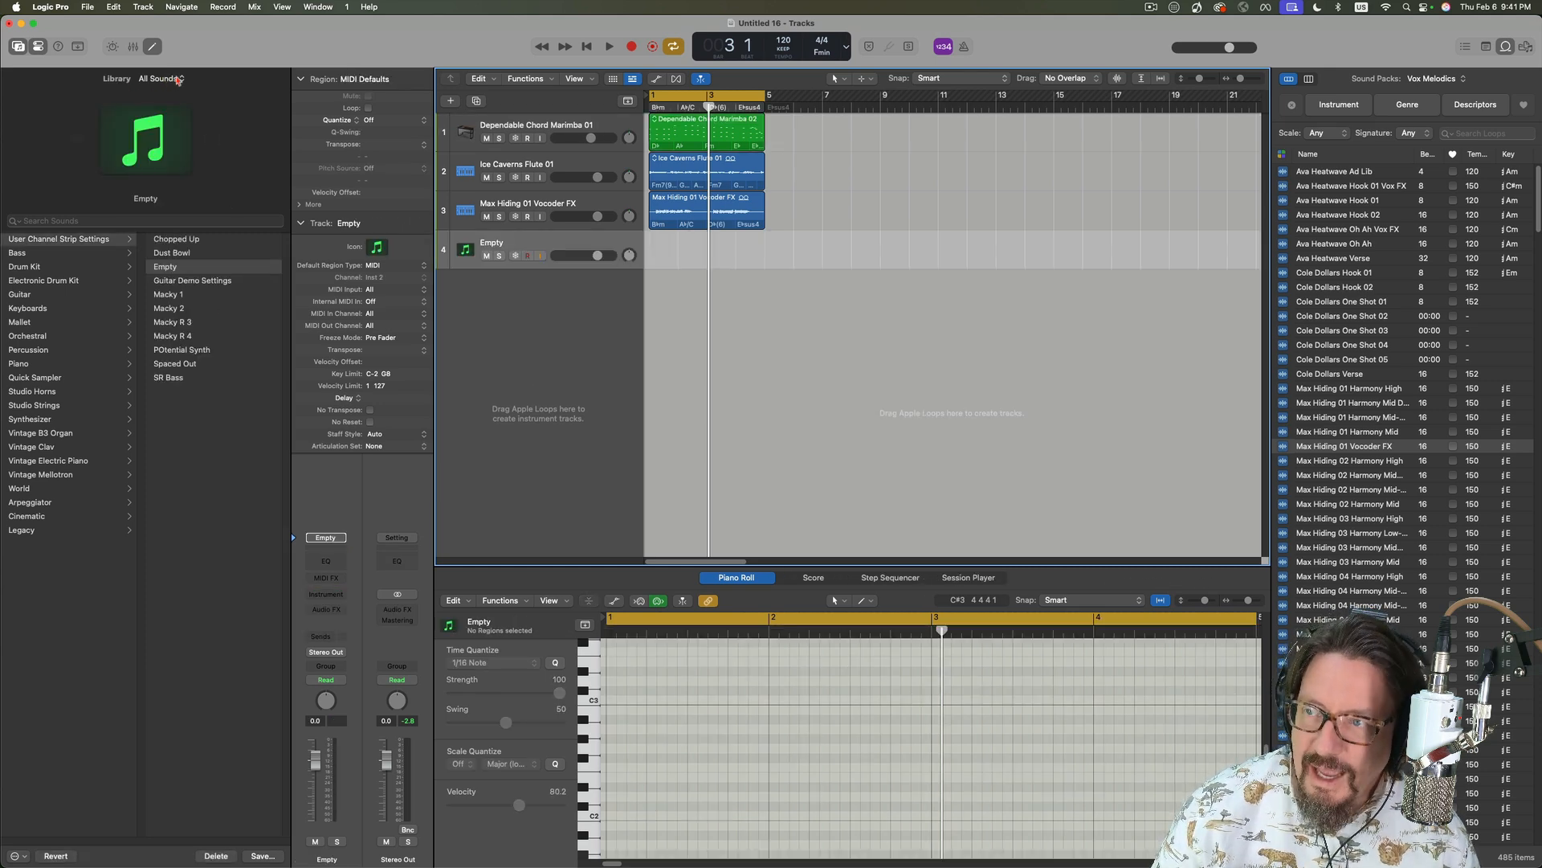
- Filter the Library to the Modular Melodies sound pack and browse its Synthesizer subcategories from Bass to Sound Effects
click(178, 81)
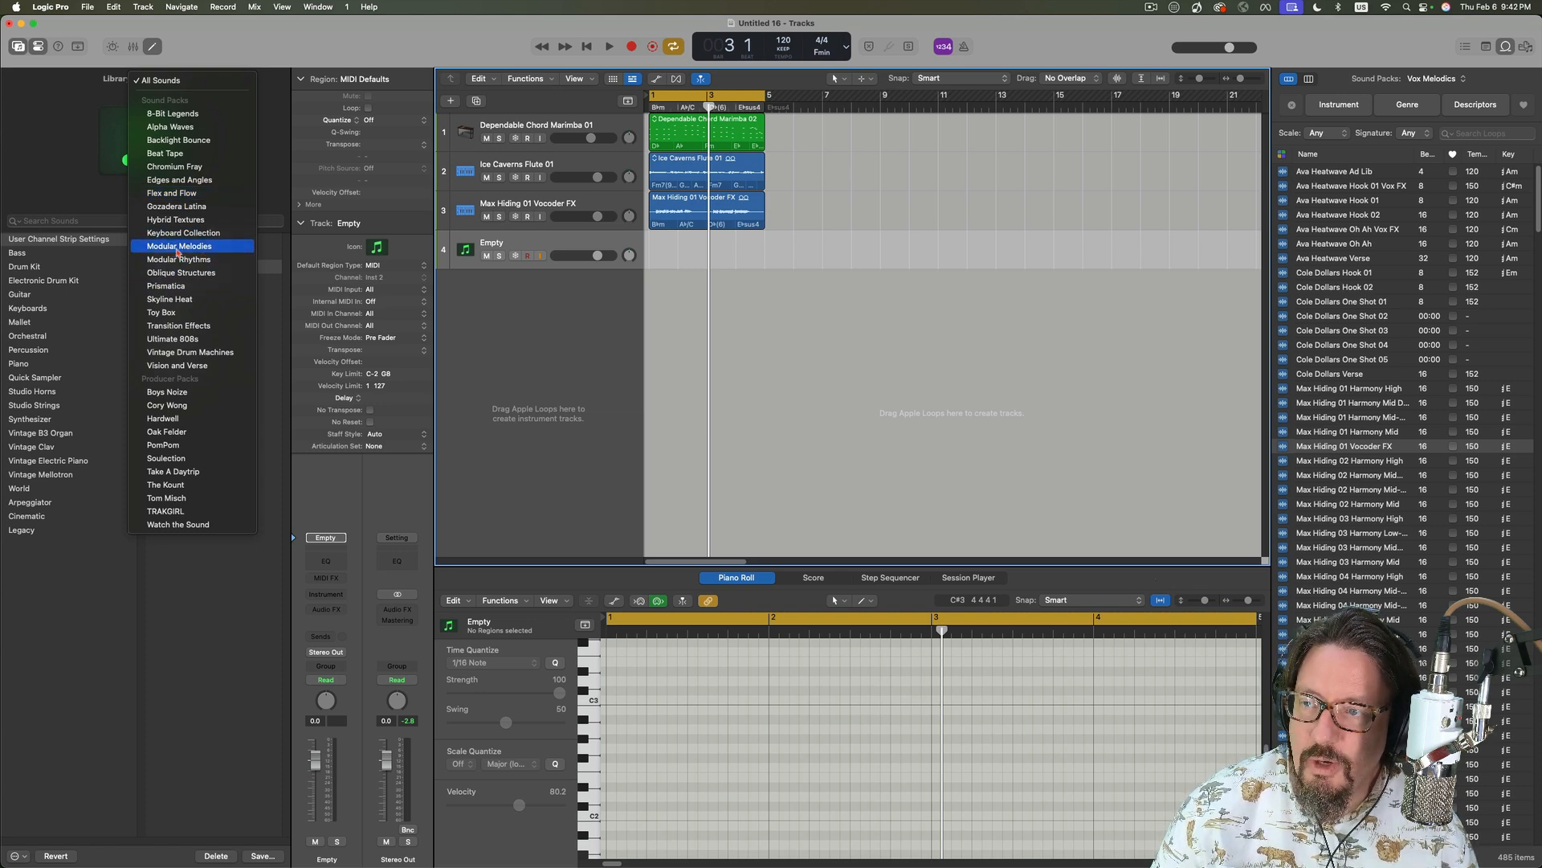
click(178, 252)
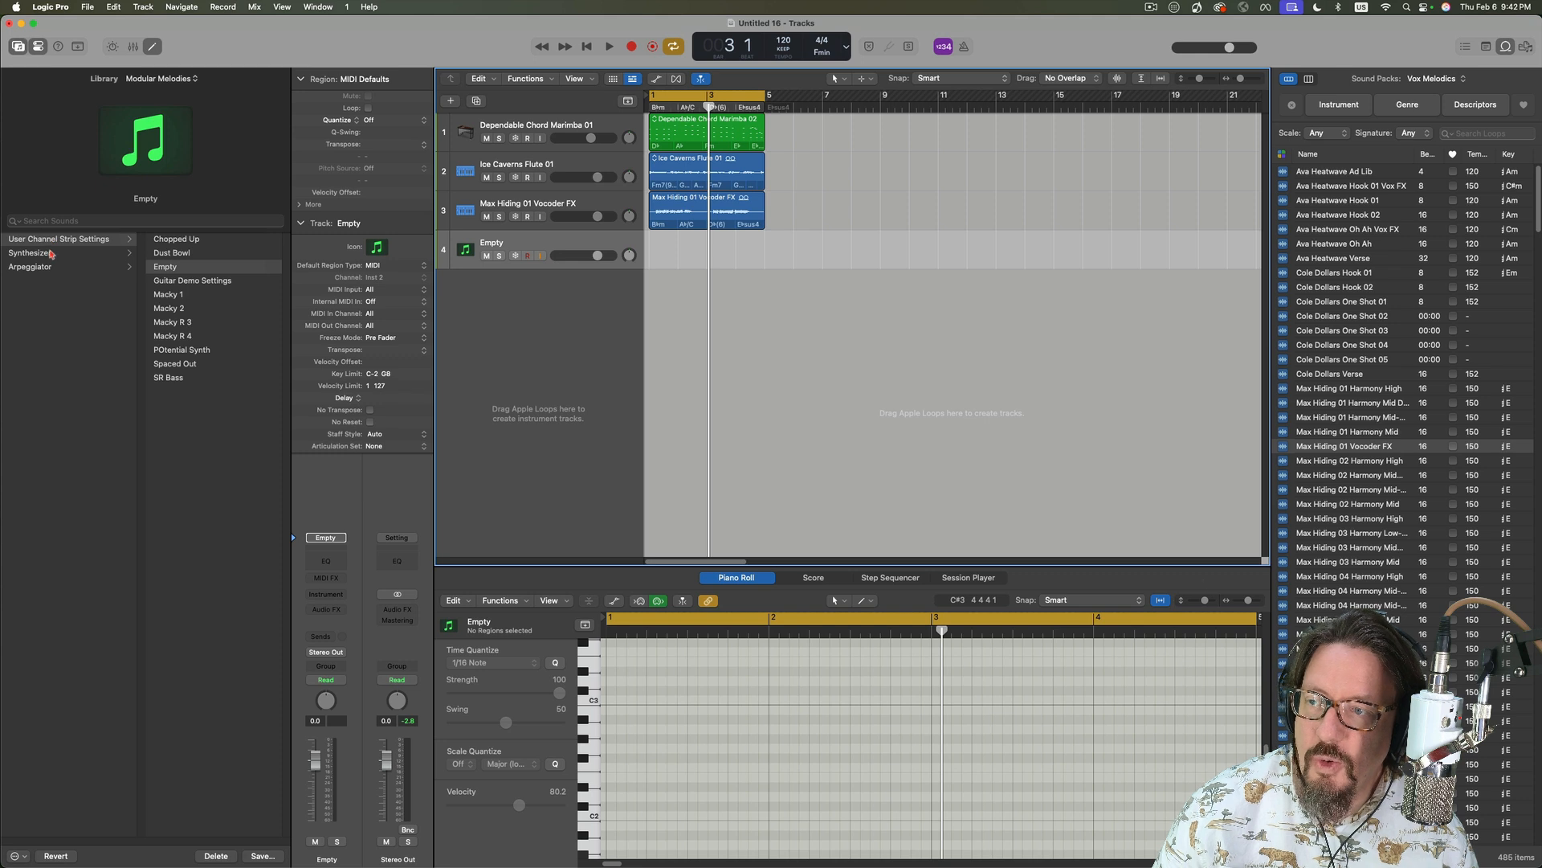
click(50, 253)
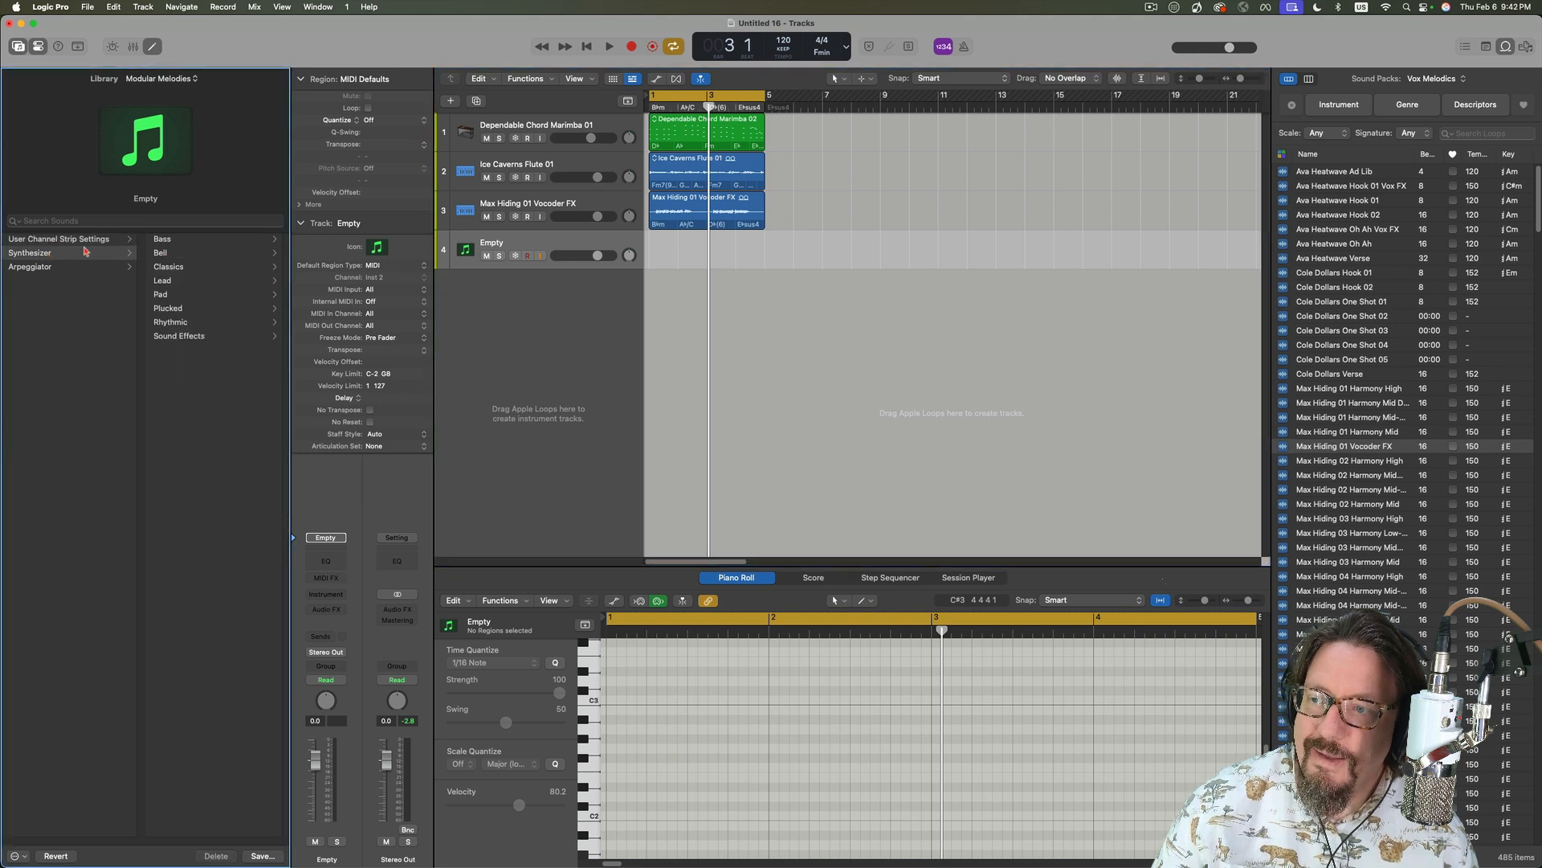
click(173, 241)
click(89, 258)
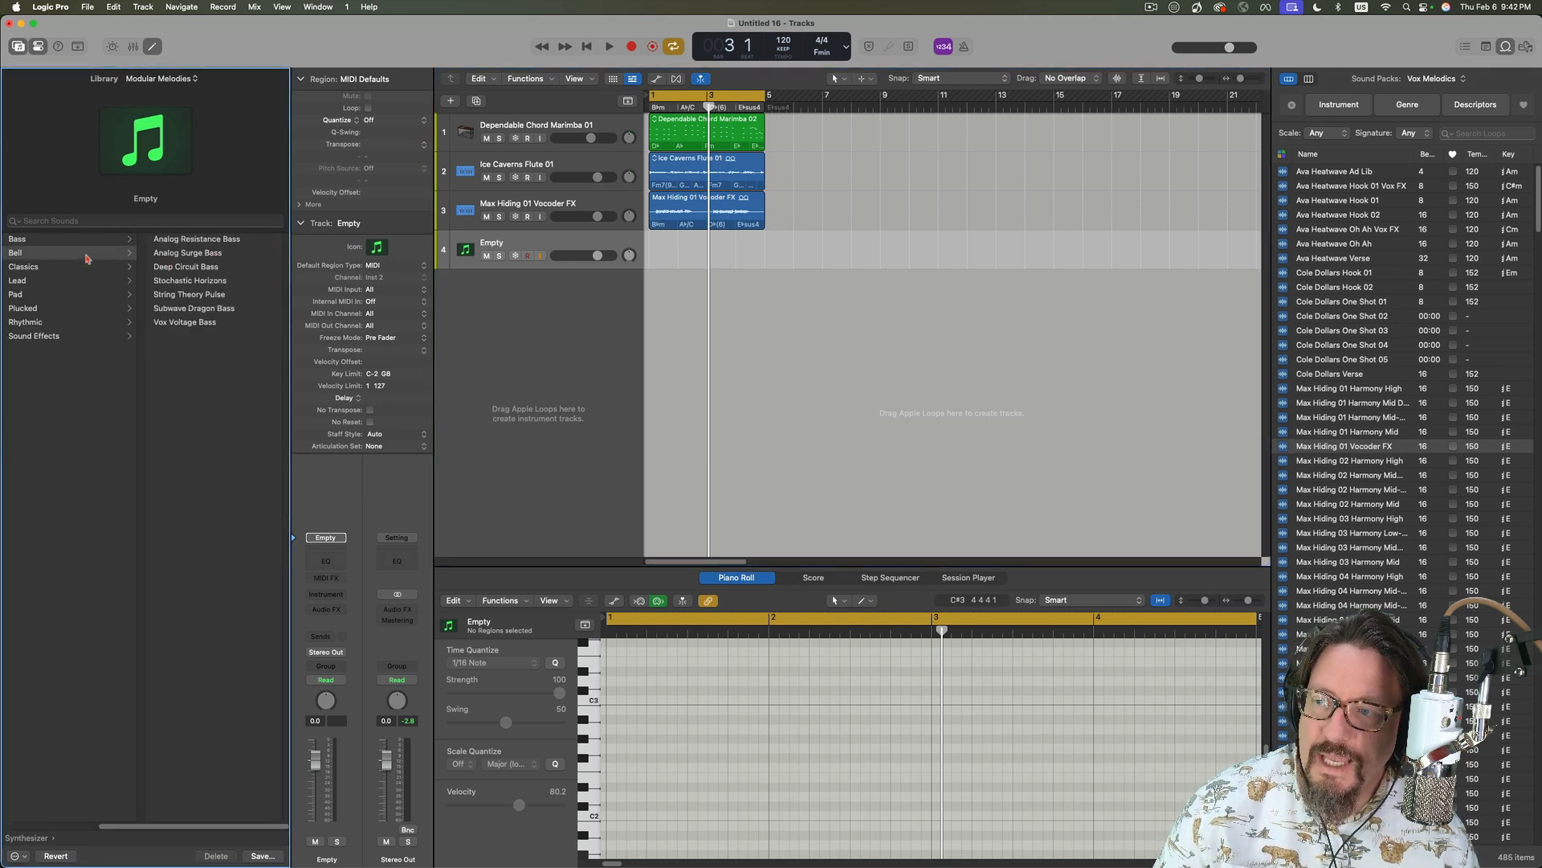
click(74, 266)
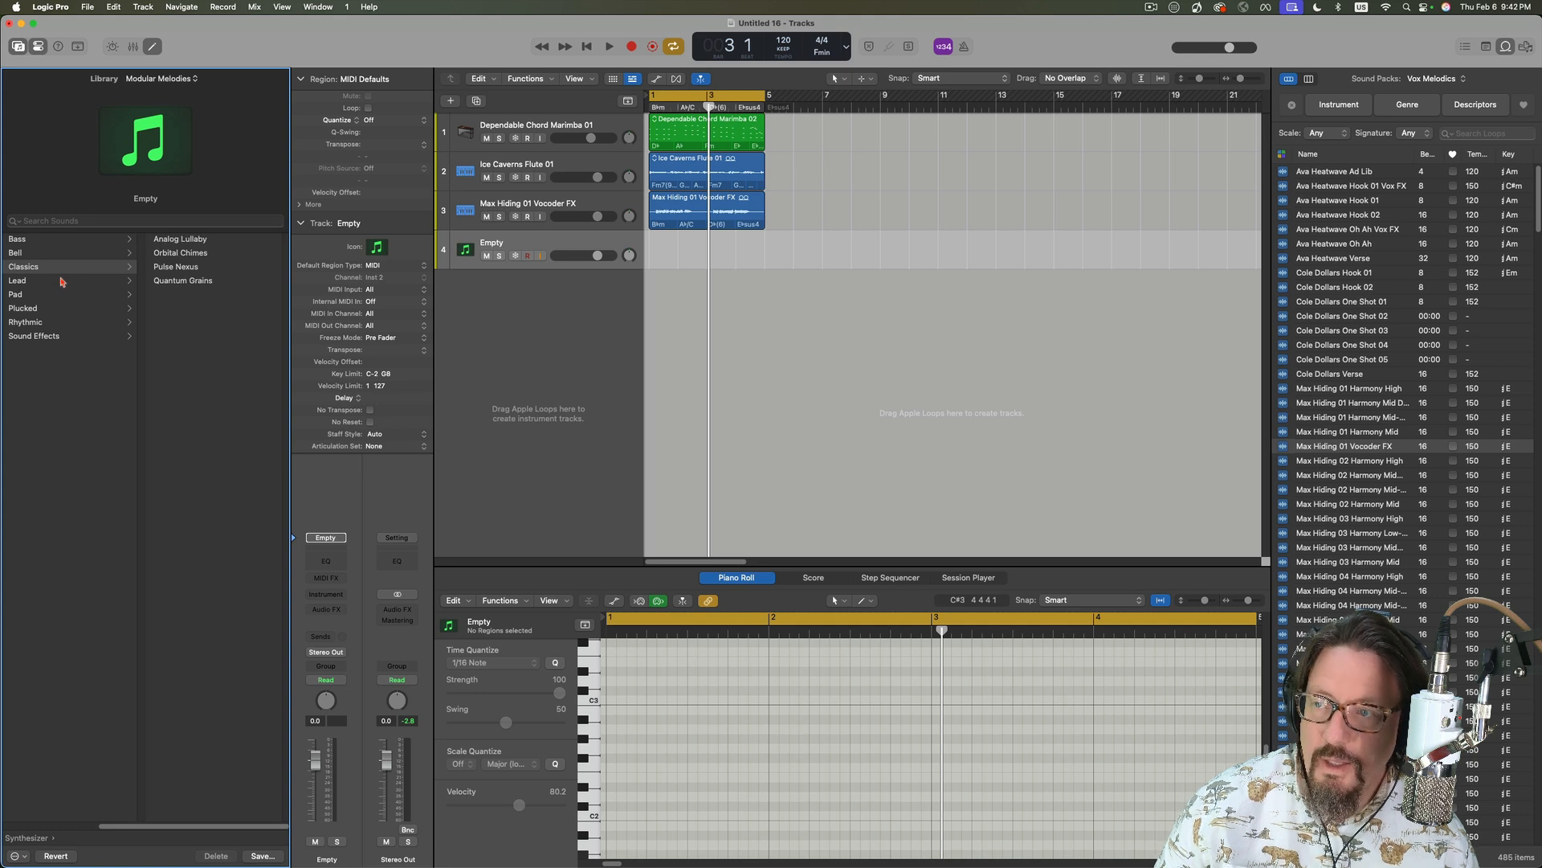
click(60, 283)
click(49, 295)
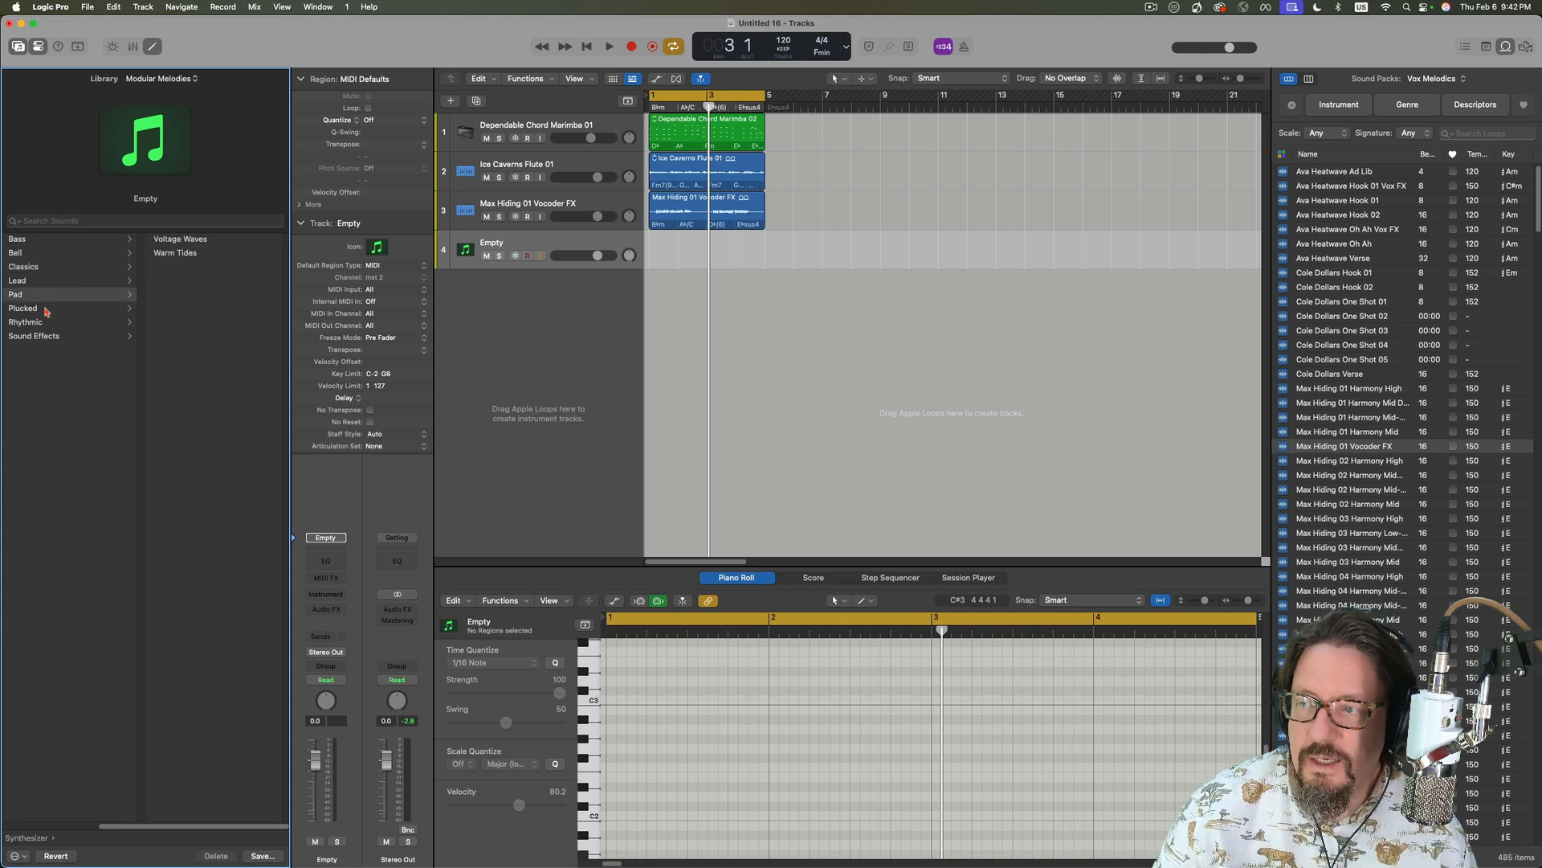
click(46, 308)
click(45, 322)
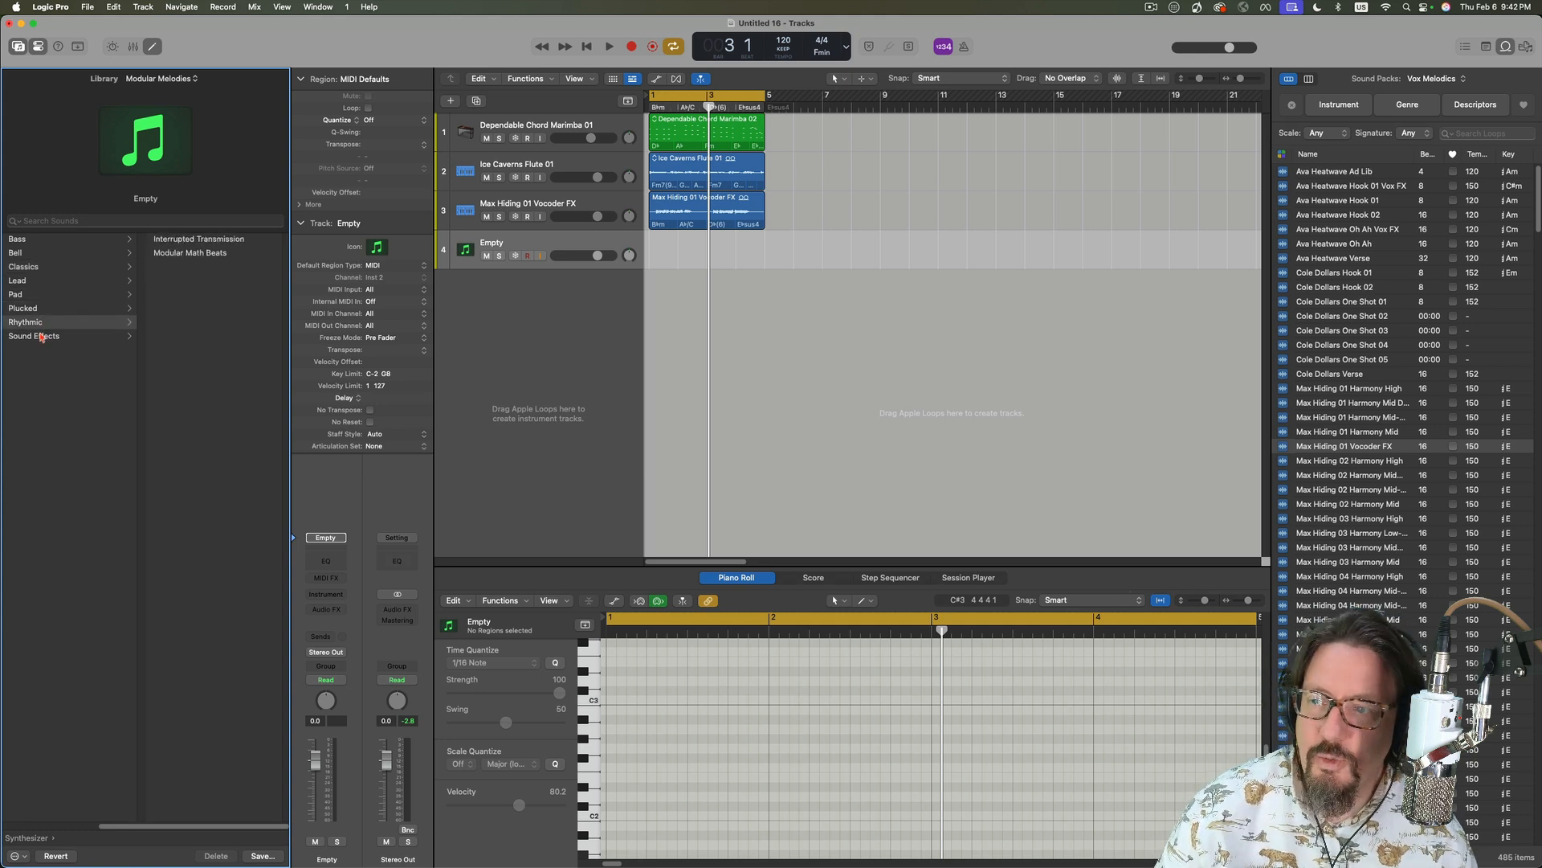
click(43, 337)
scroll(85, 291, left, 3)
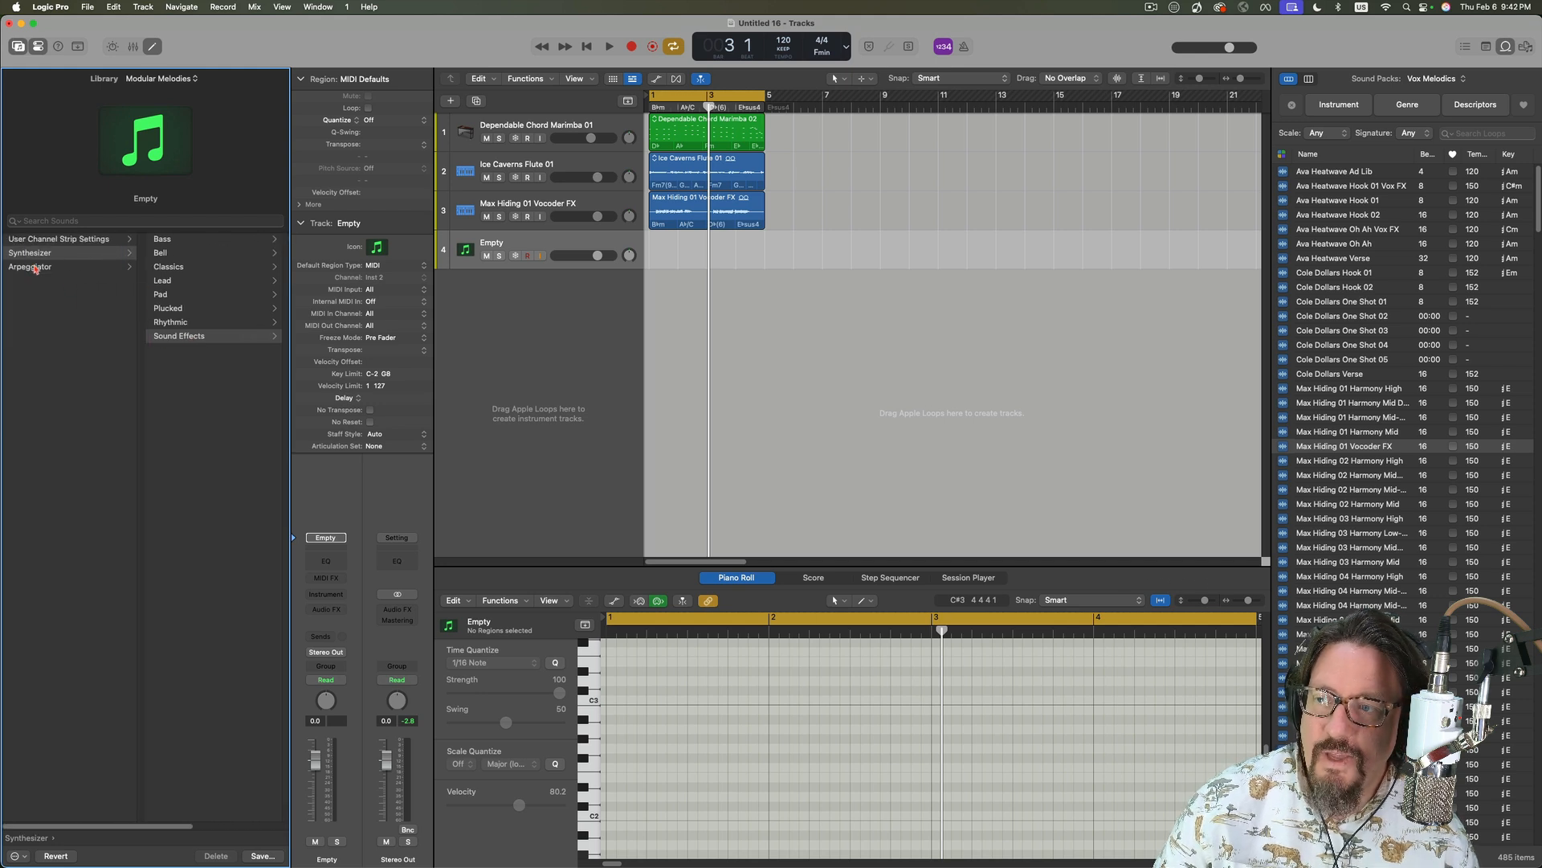
- Look at the Synth Basics patches in the Arpeggiator category of the Modular Melodies pack
click(36, 267)
click(182, 241)
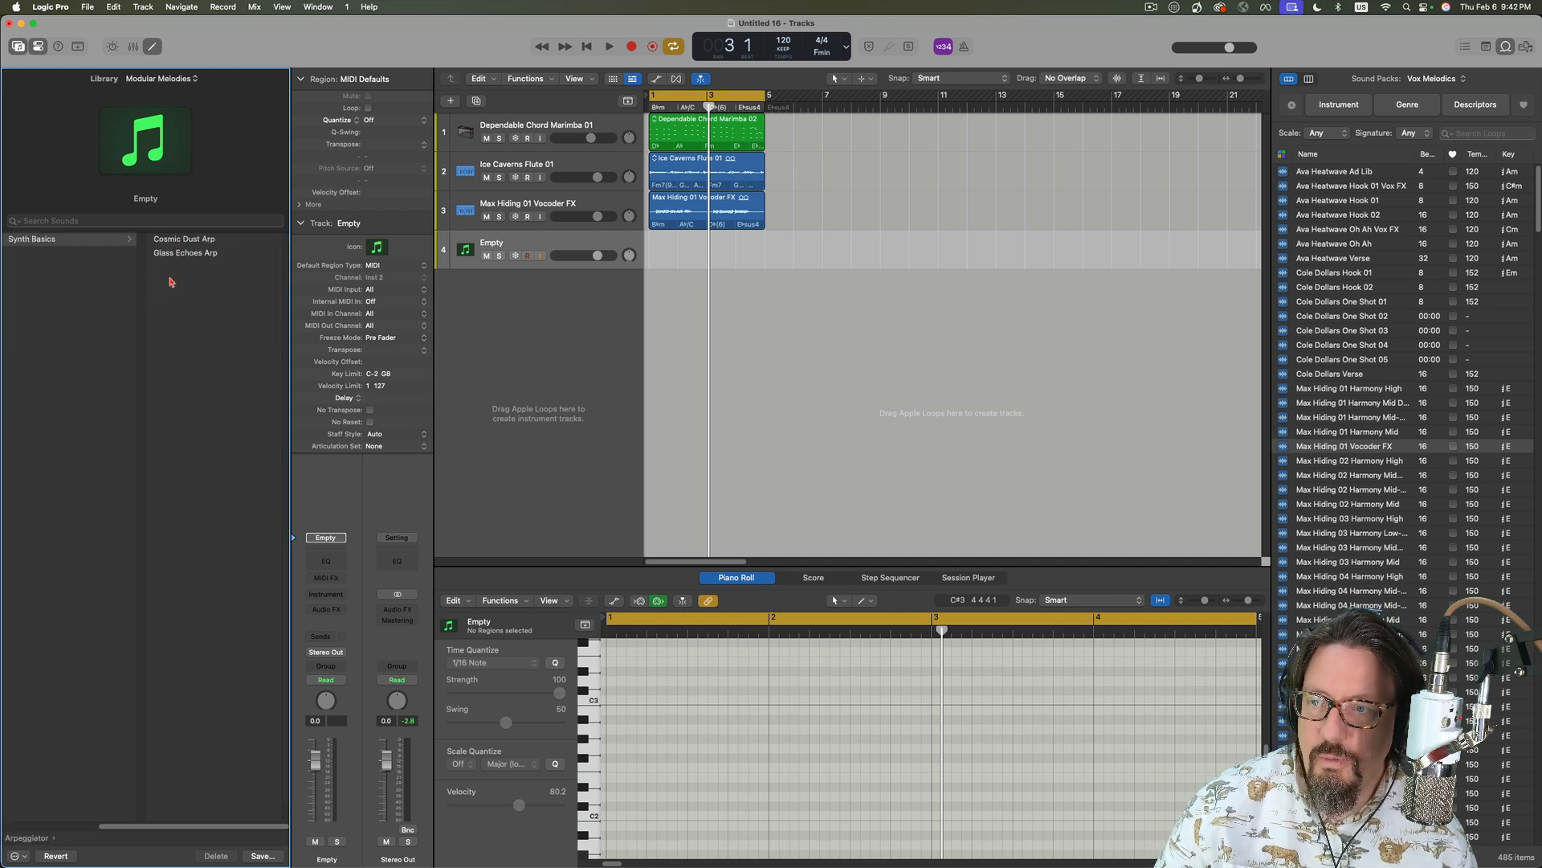
scroll(120, 277, left, 3)
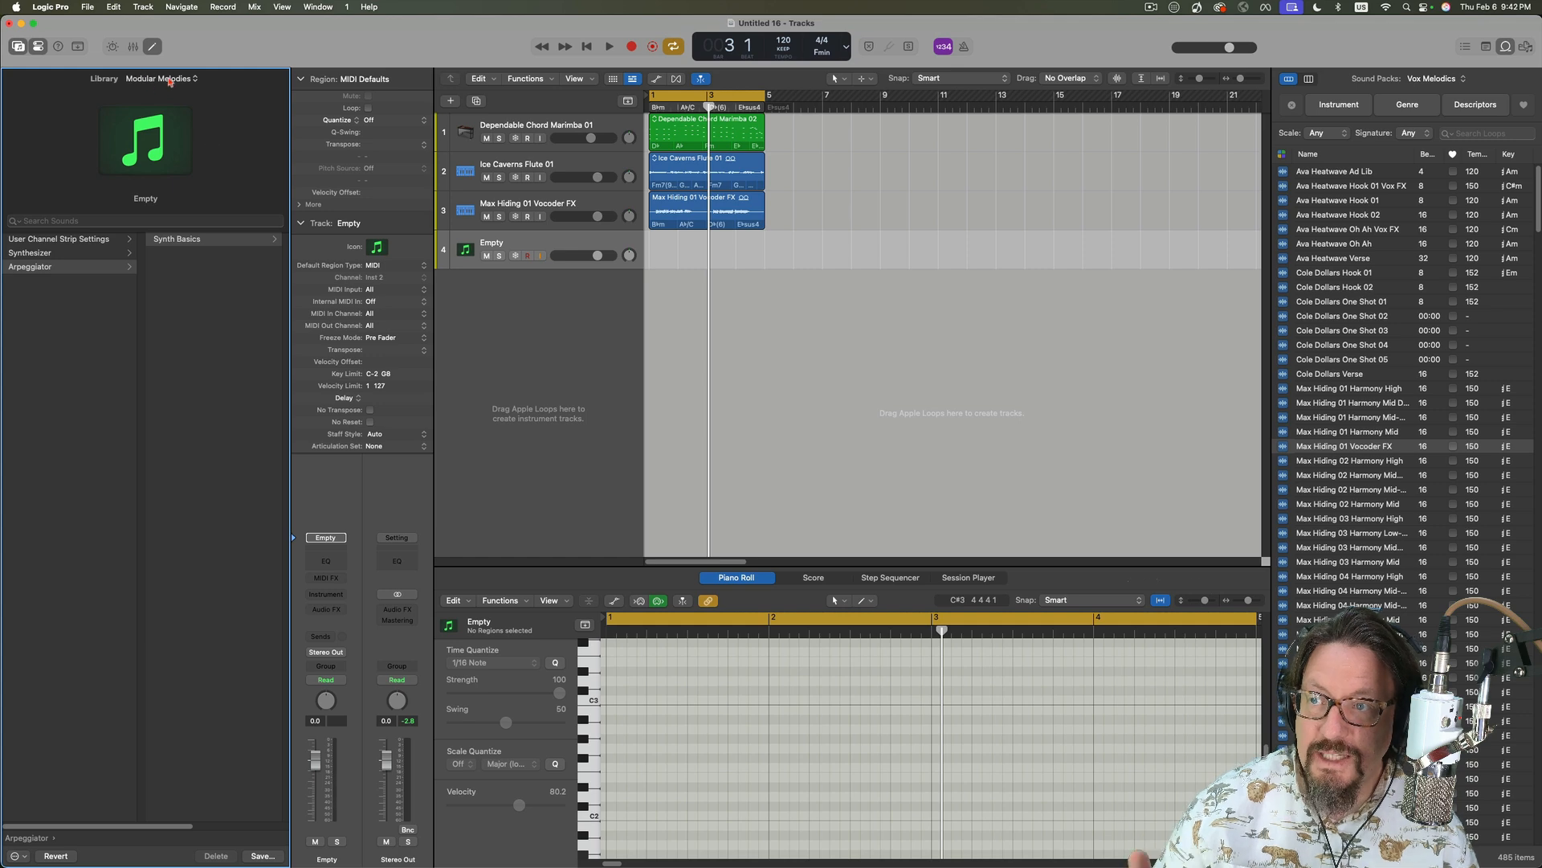
- Filter the Library to the PomPom producer pack and display its Electronic Drum Kit patches
click(170, 80)
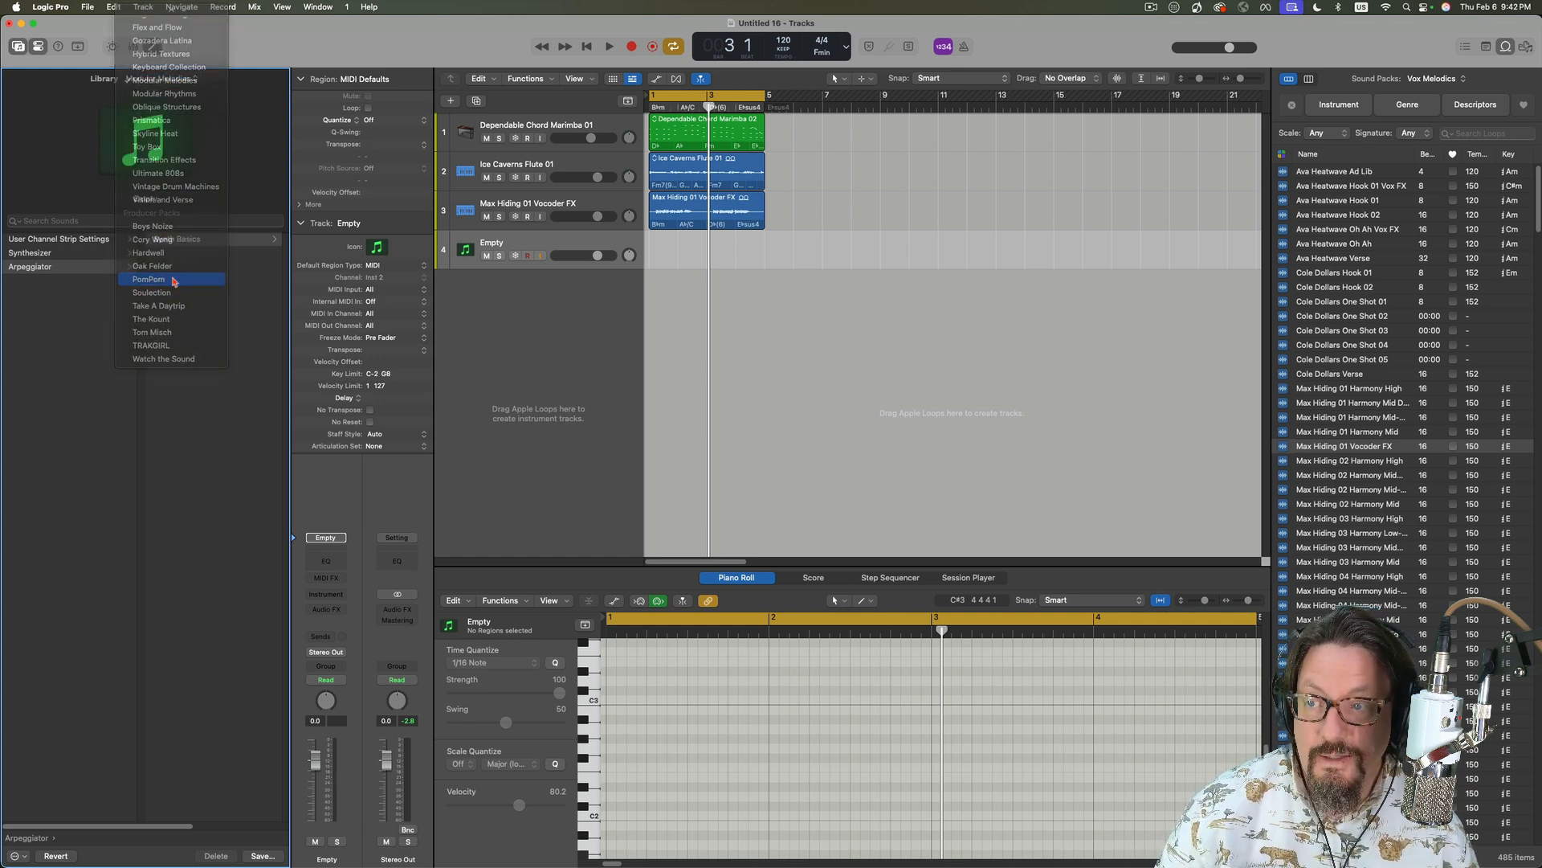
click(173, 279)
click(64, 254)
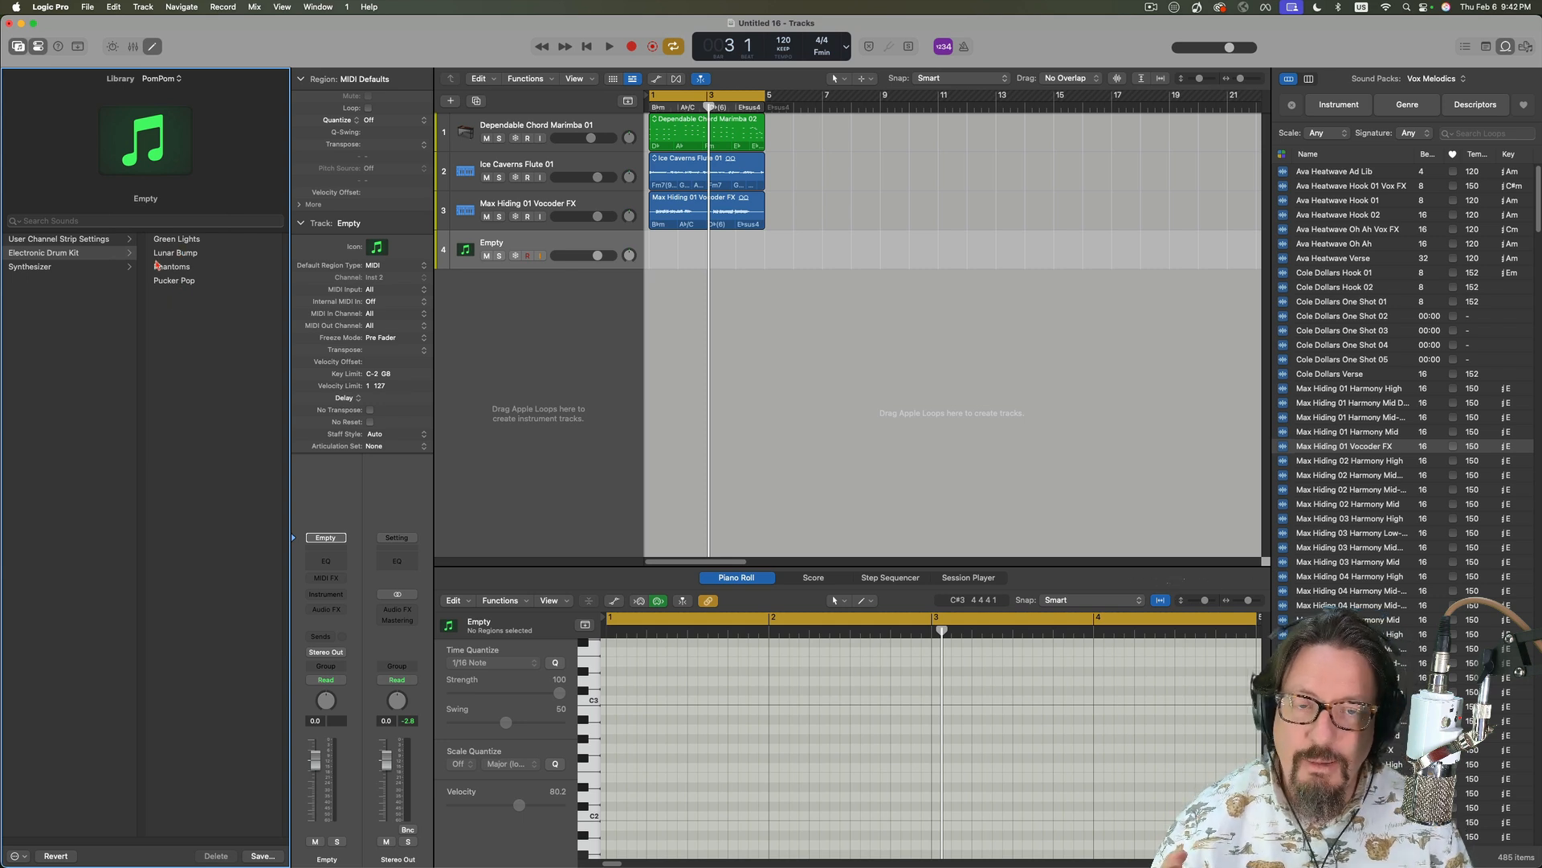
- Browse the PomPom pack's Synthesizer subcategories from Bass through Rhythmic
click(69, 267)
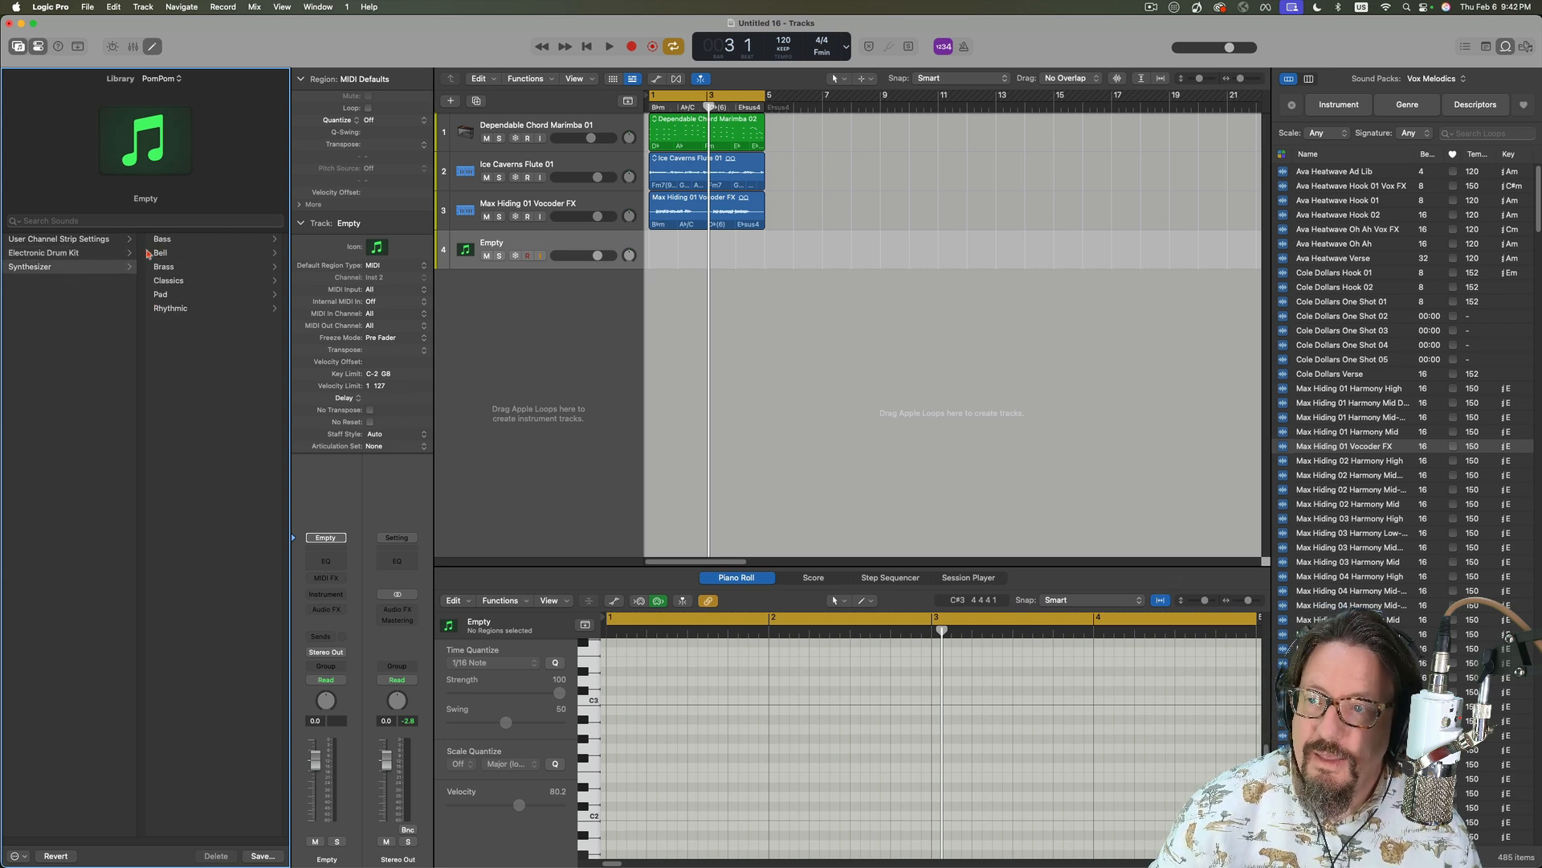
click(163, 240)
click(79, 255)
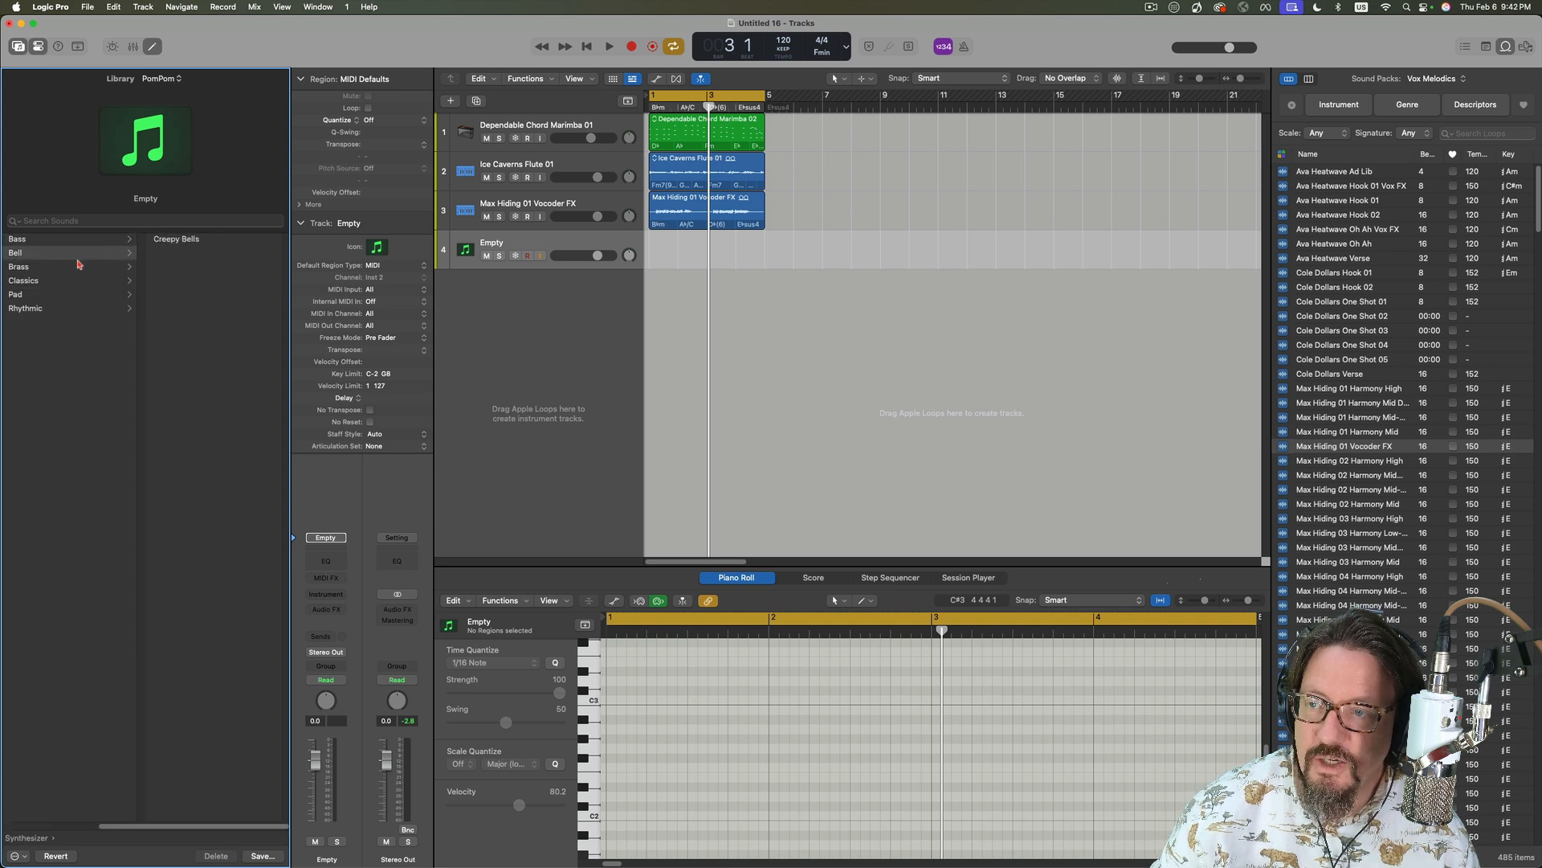
click(79, 269)
click(78, 281)
click(76, 295)
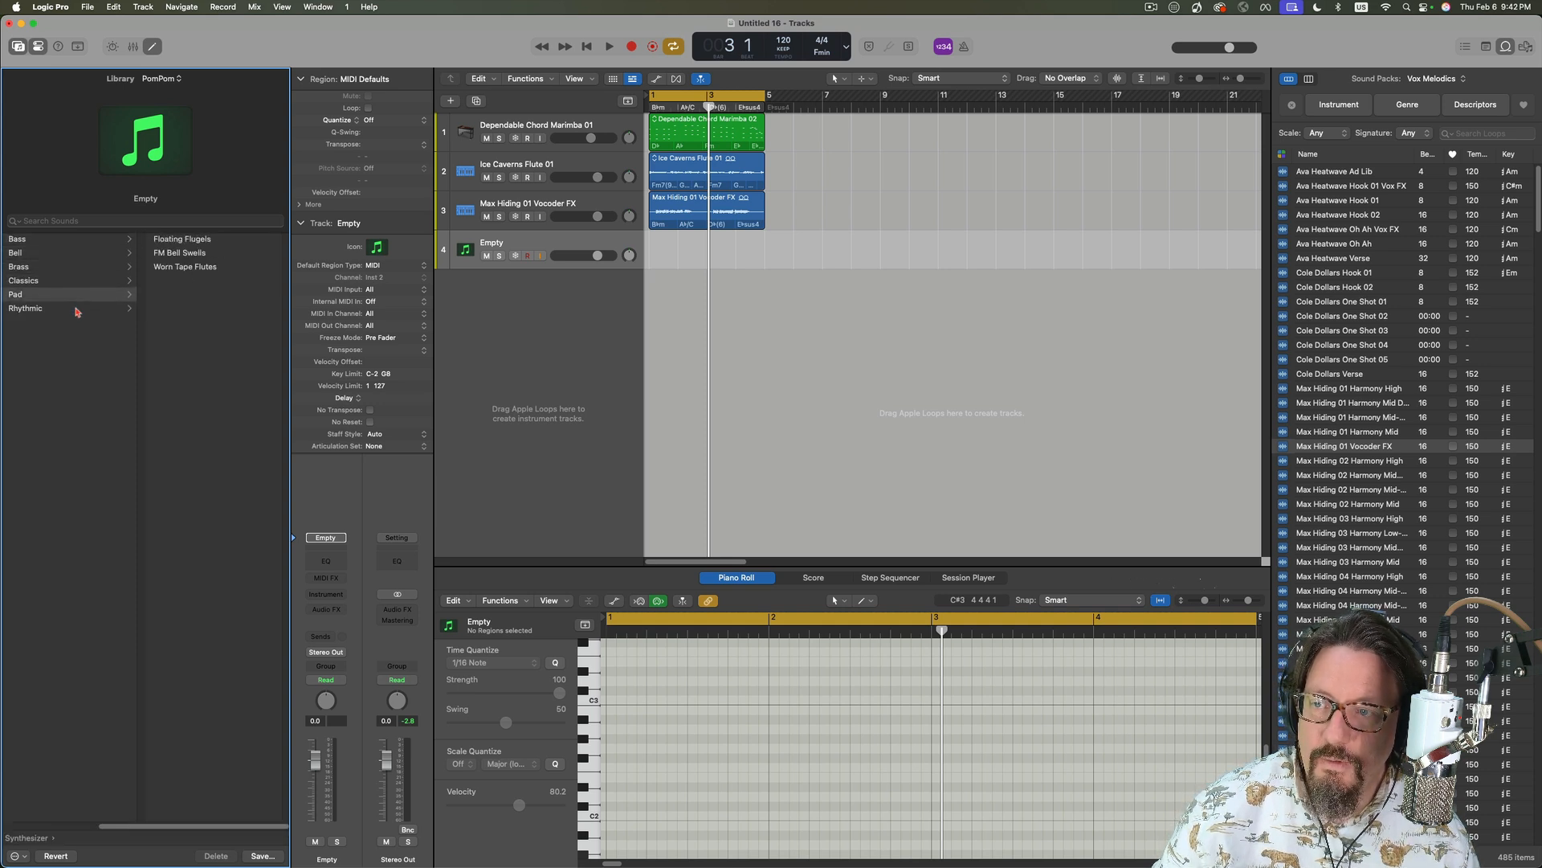
click(77, 307)
scroll(76, 306, left, 5)
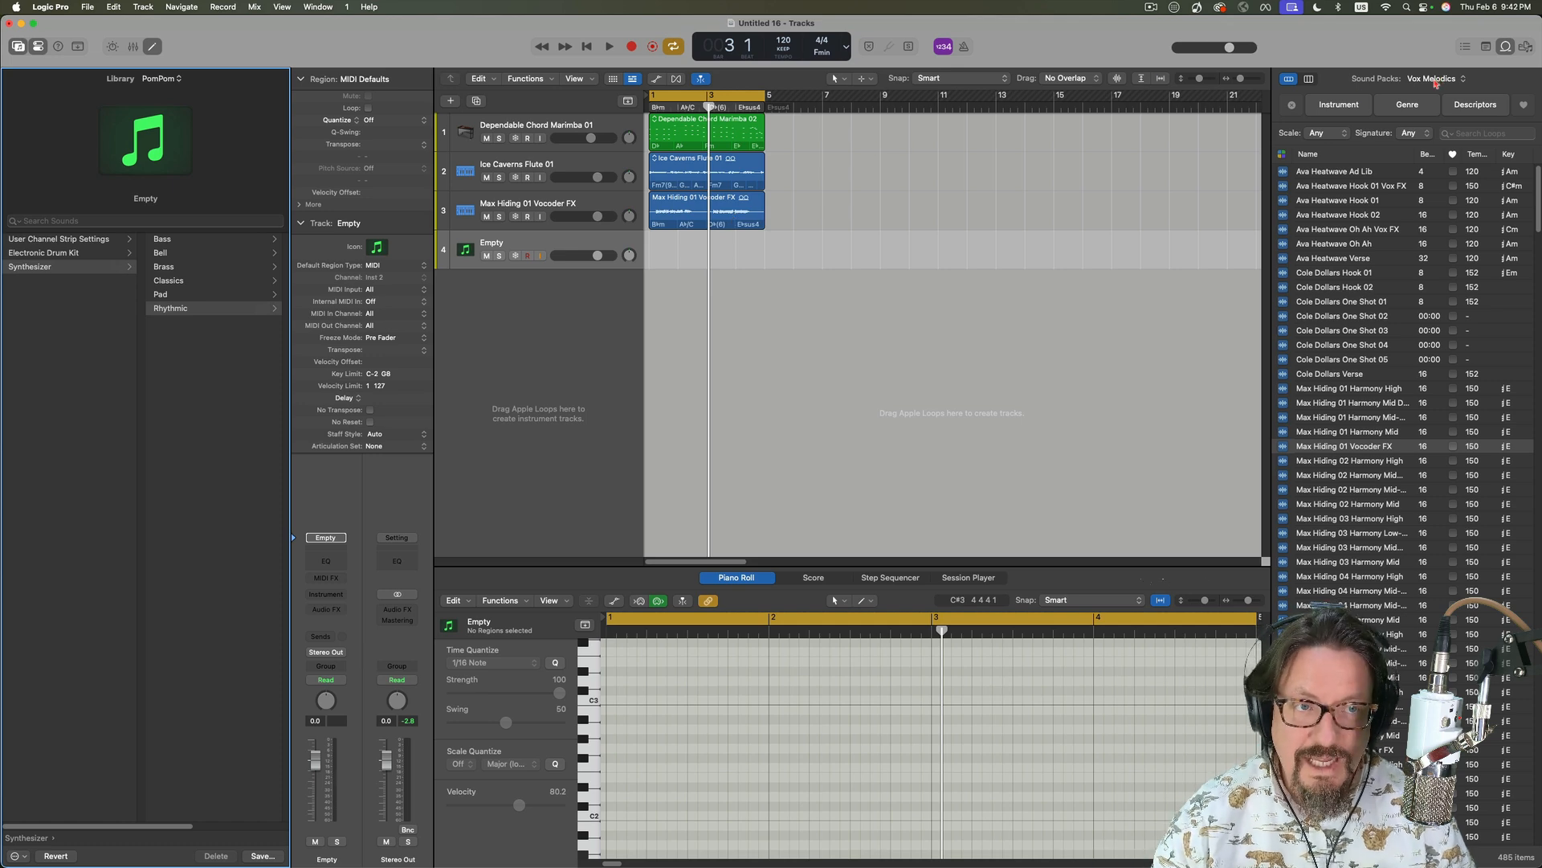
- Filter the Apple Loops to the PomPom sound pack and skim through its loop list
click(1505, 46)
click(1506, 46)
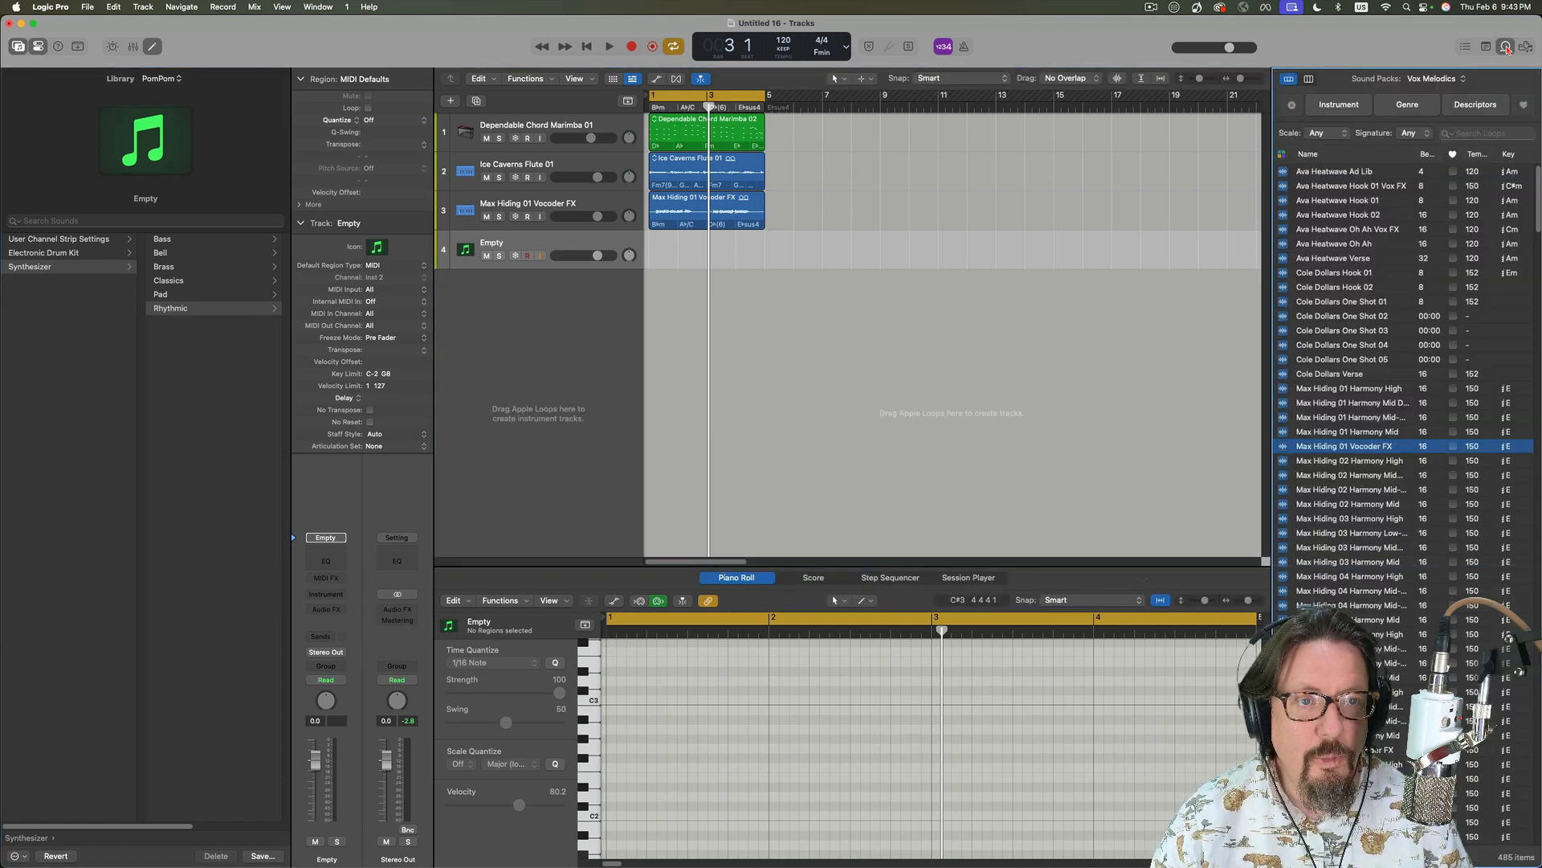
click(1432, 79)
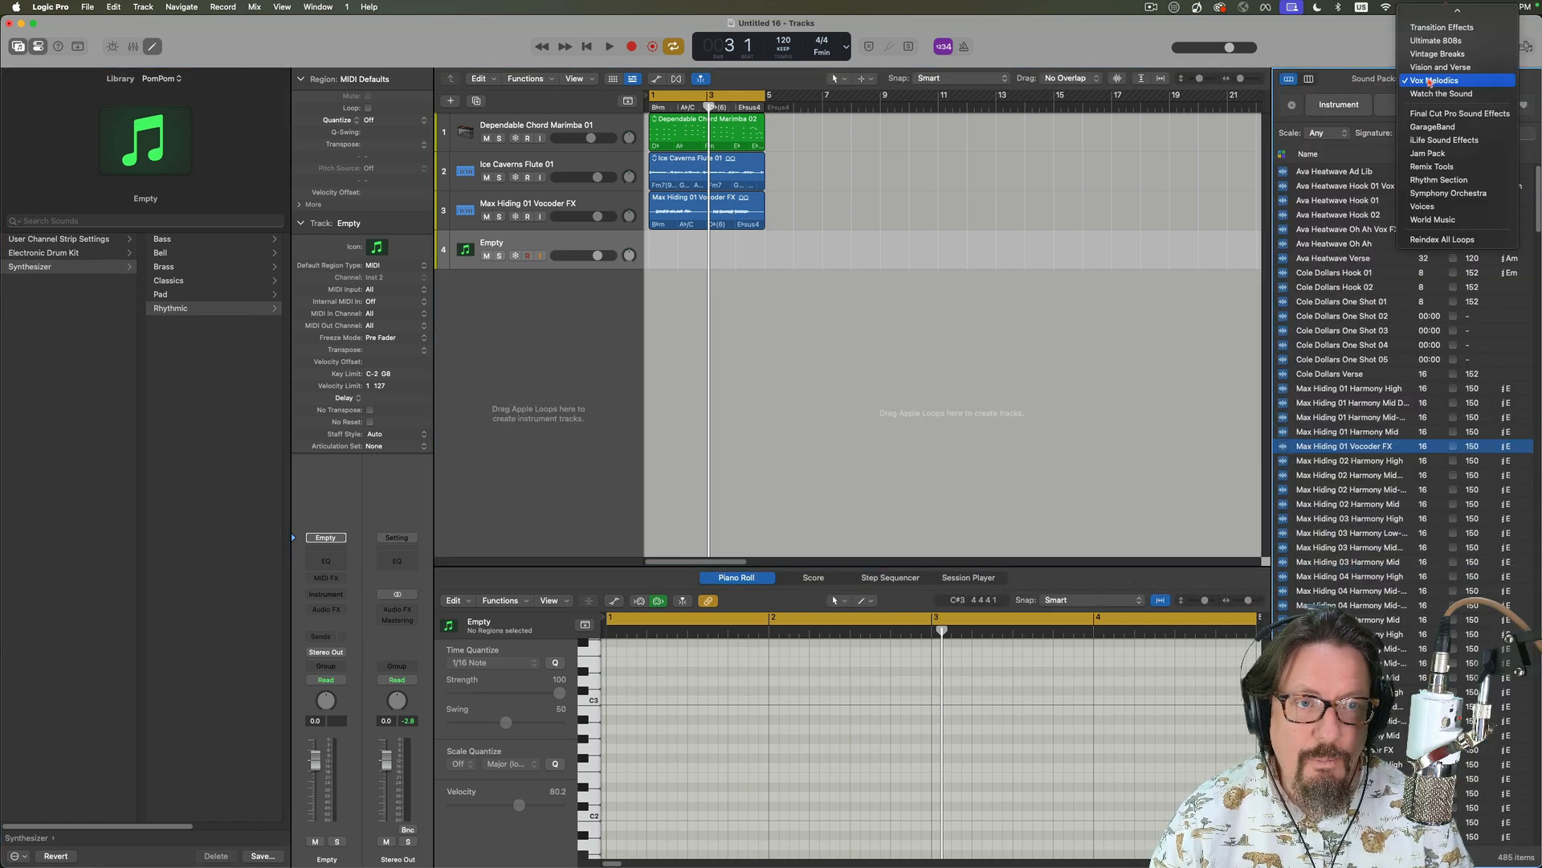
mouse_move(1429, 6)
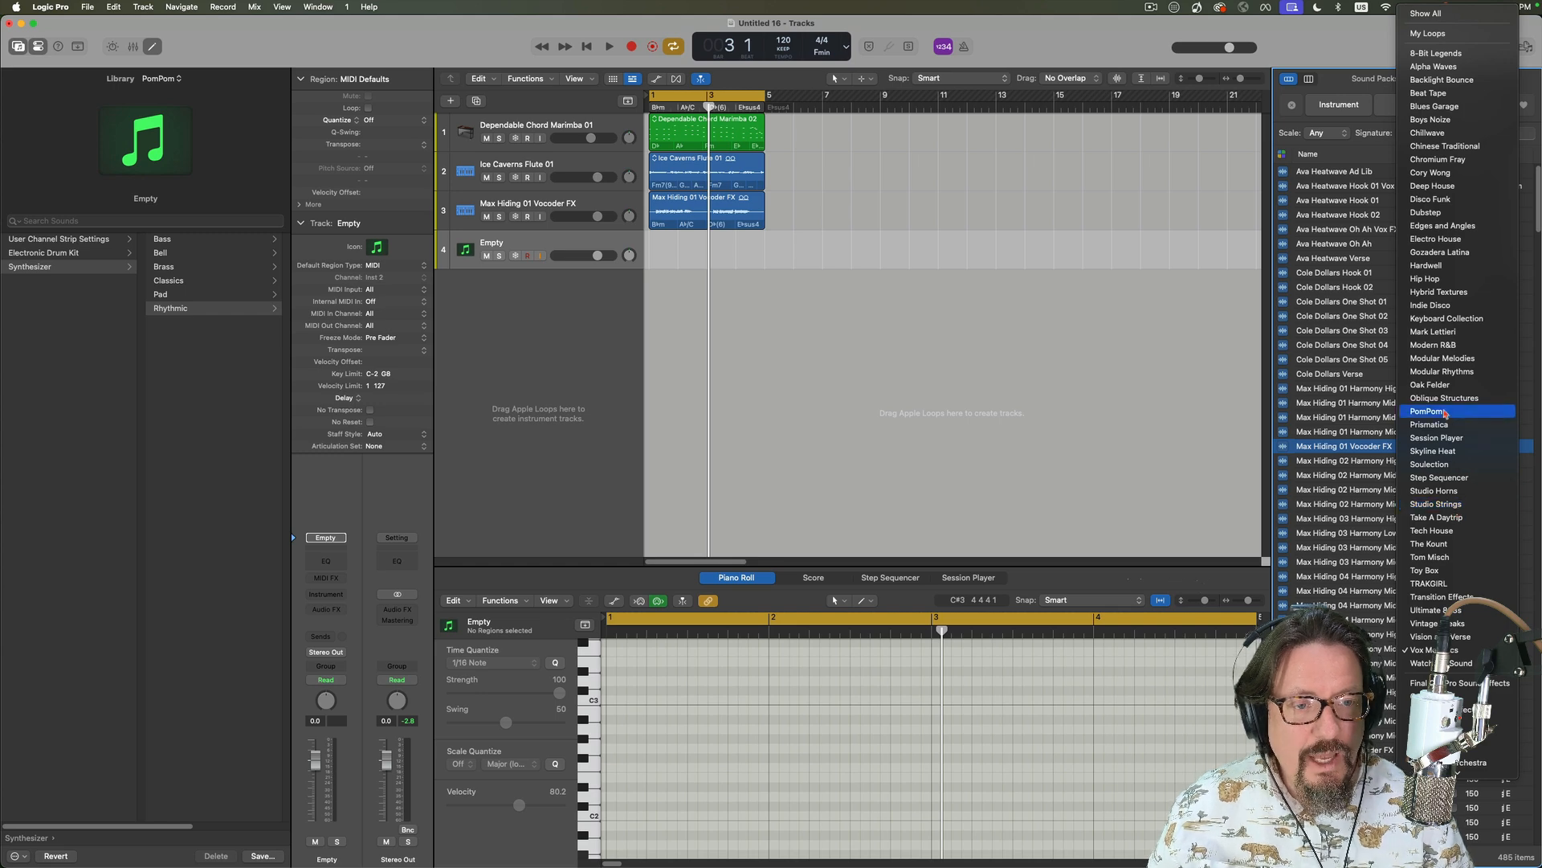
click(1431, 412)
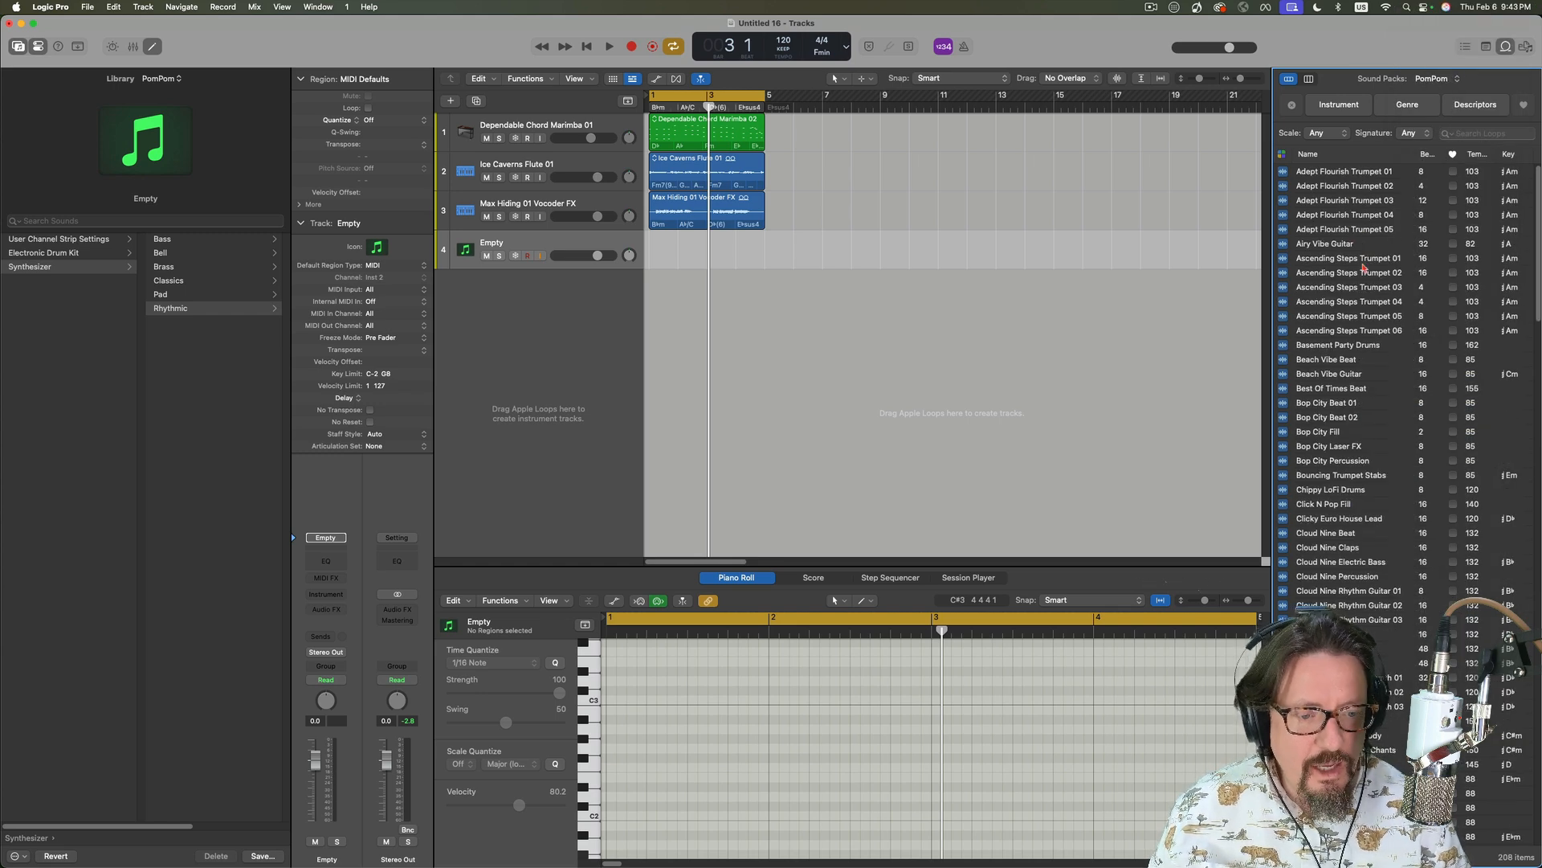
scroll(1360, 282, down, 20)
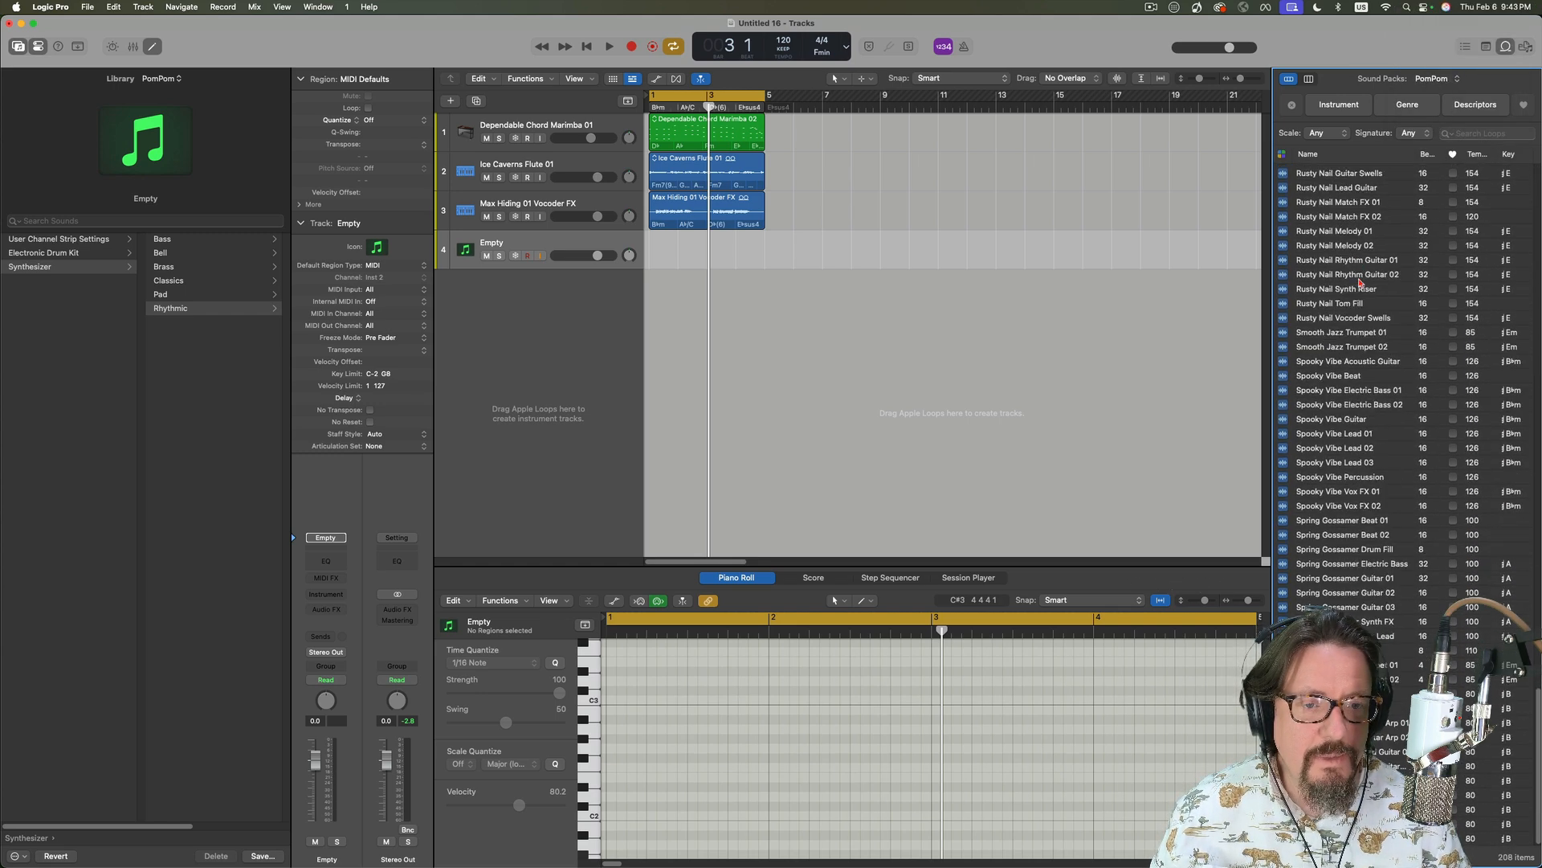
scroll(1360, 283, up, 20)
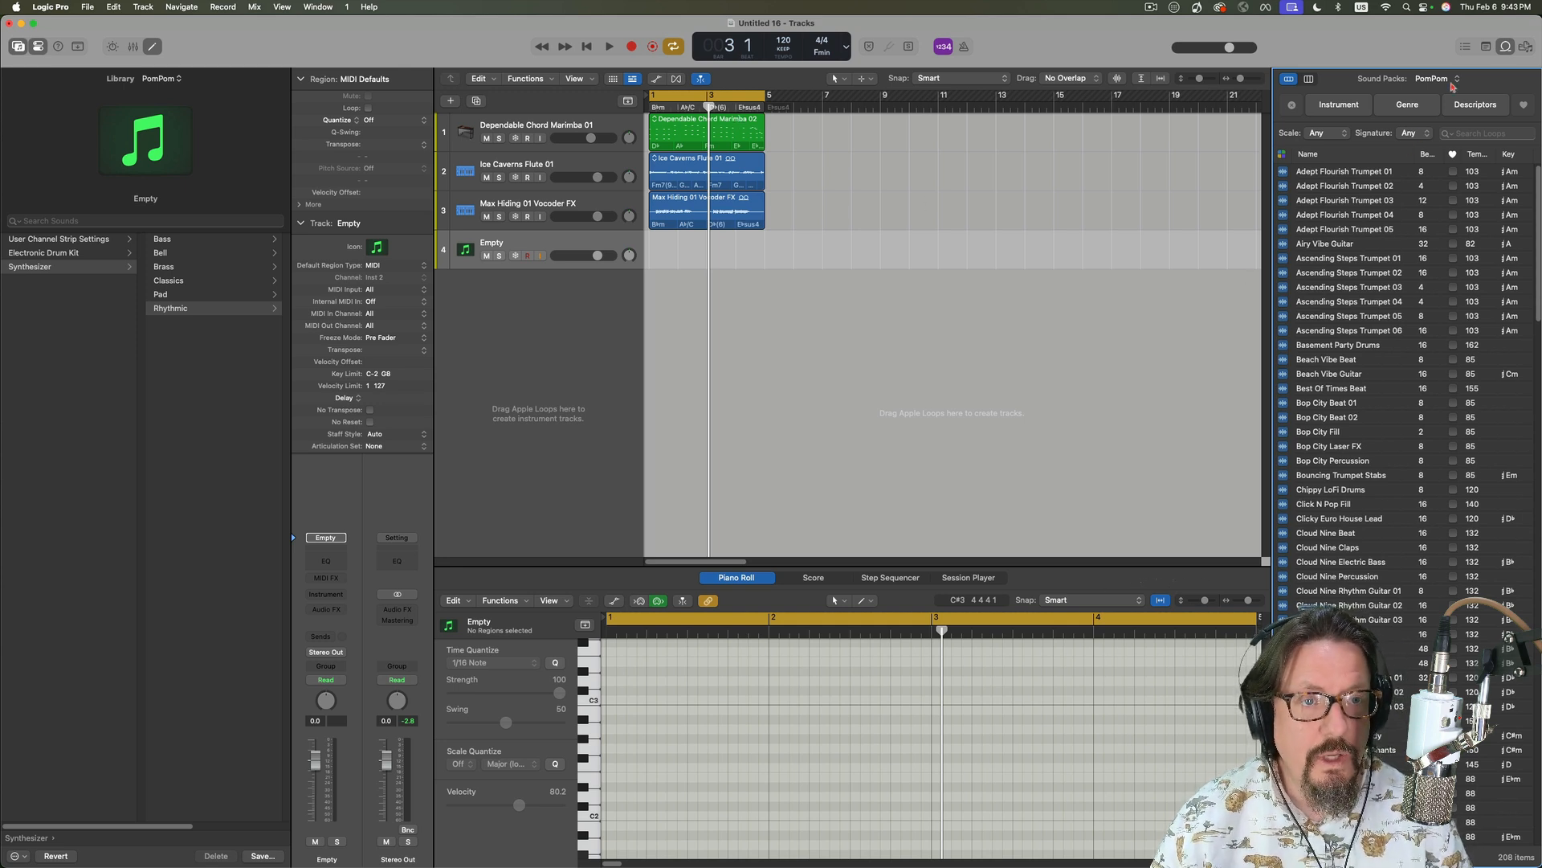
- Switch the Apple Loops filter to the Modular Melodies sound pack and skim through its loops
click(1446, 79)
scroll(1446, 82, up, 3)
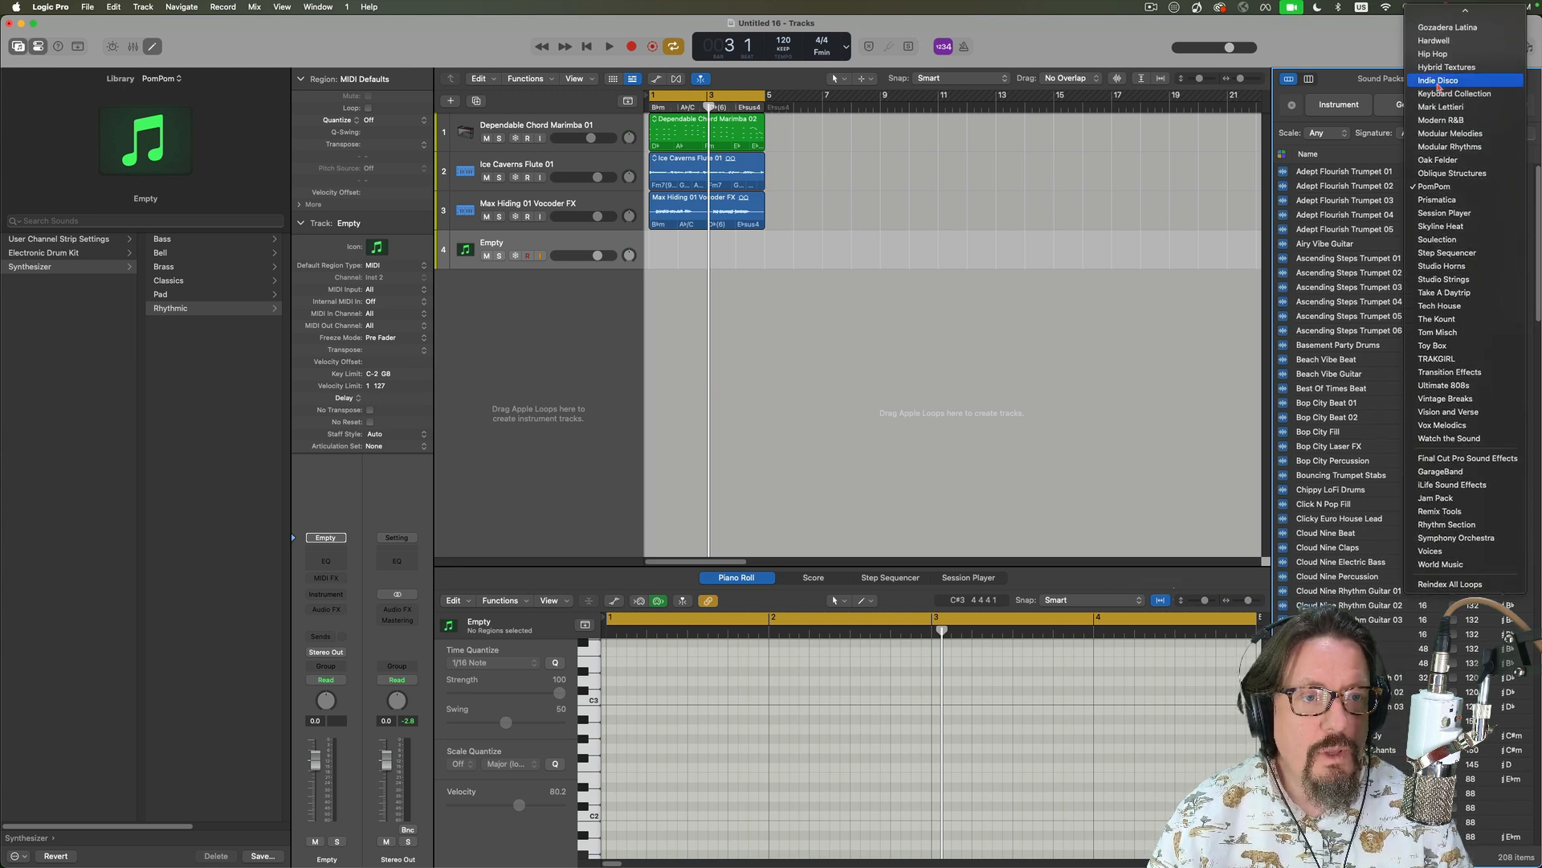
click(1446, 134)
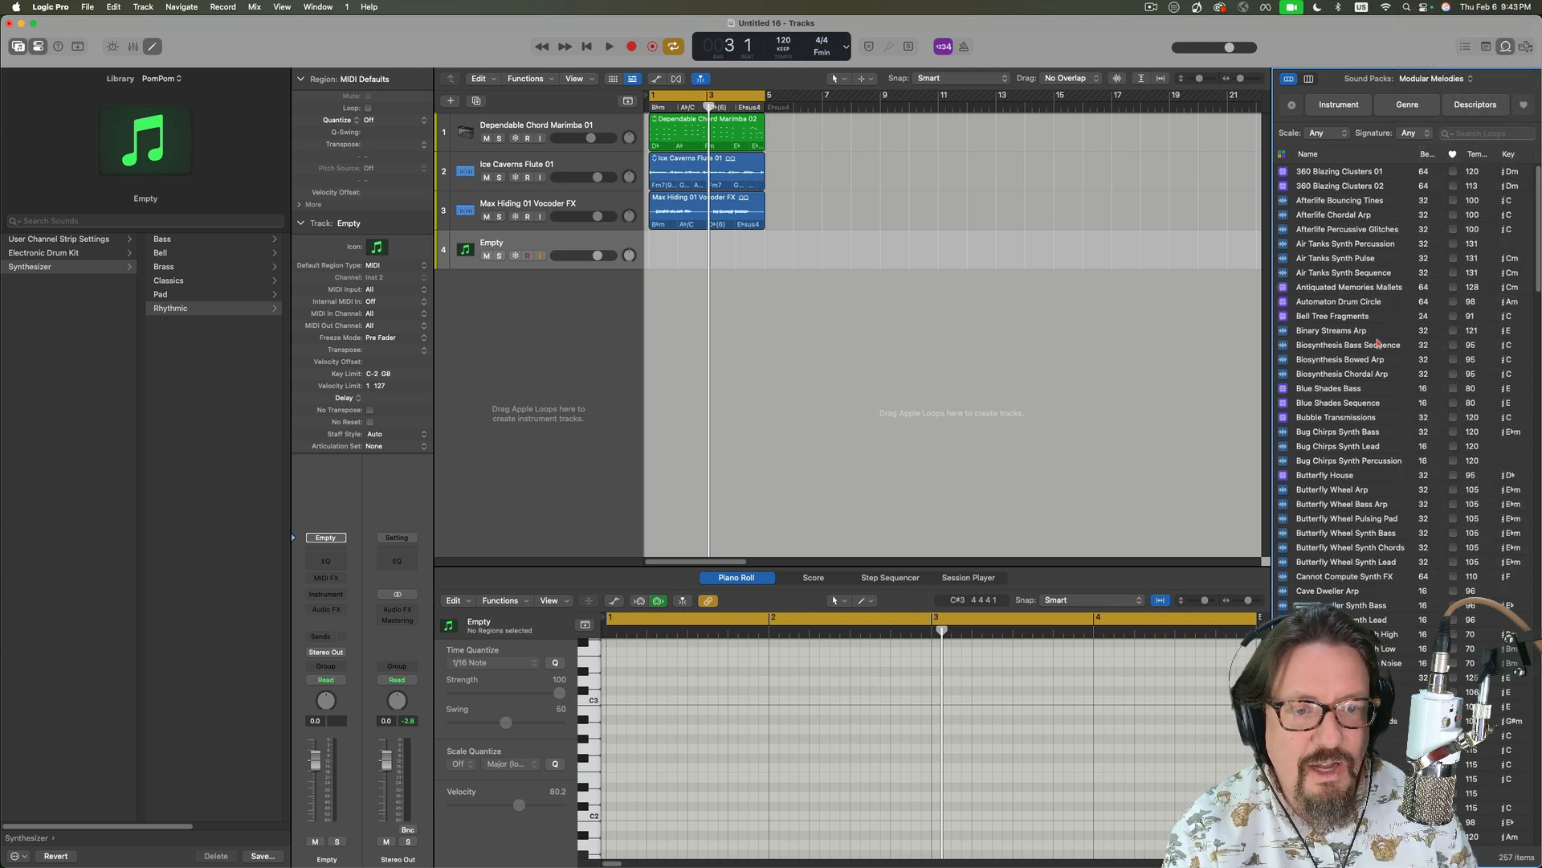
scroll(1357, 322, down, 20)
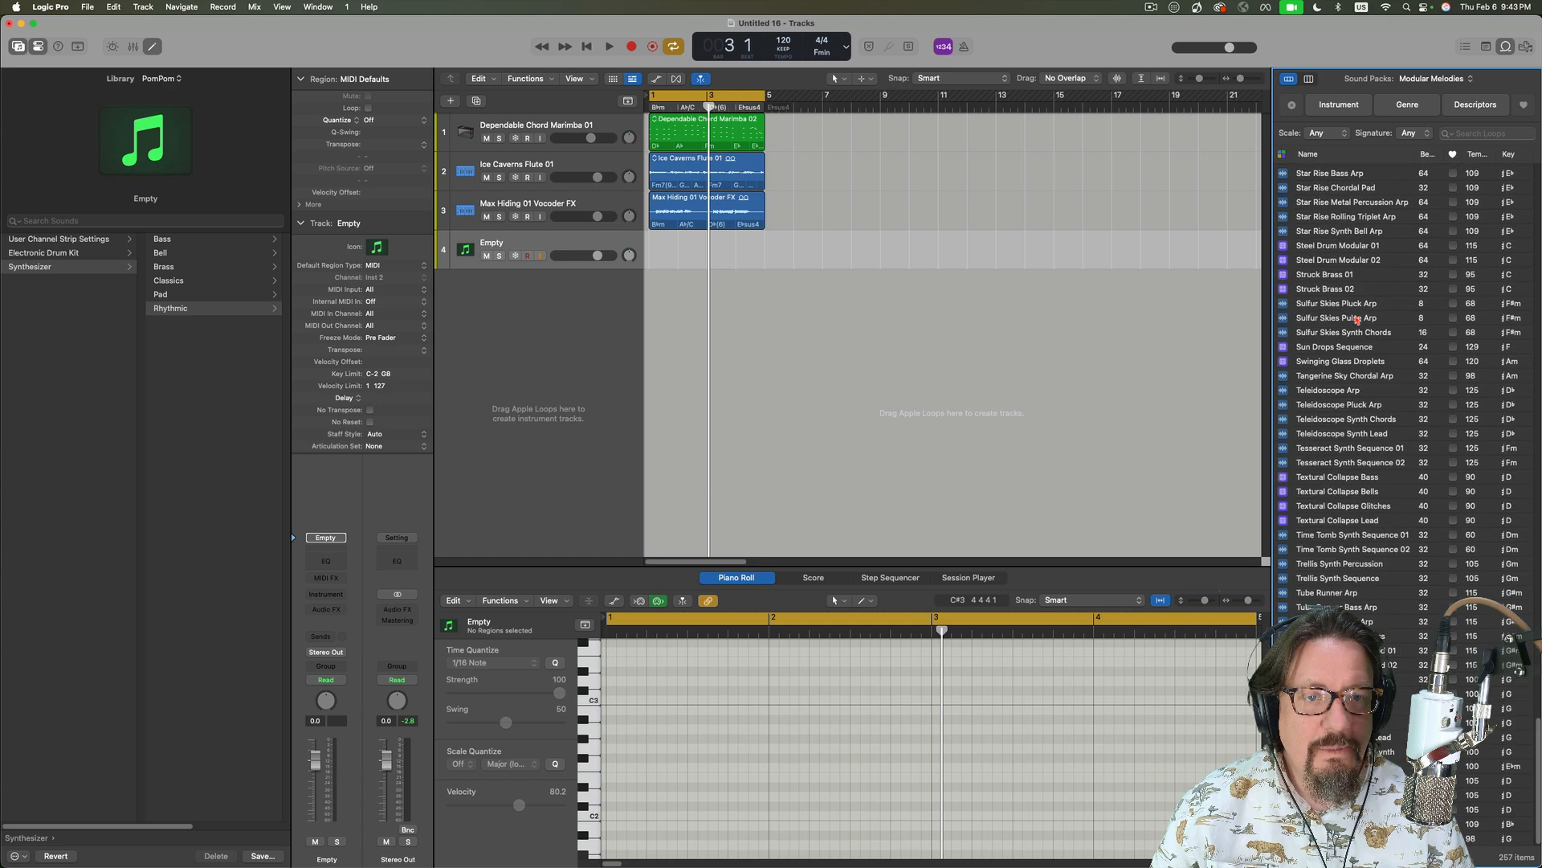
scroll(1356, 319, up, 20)
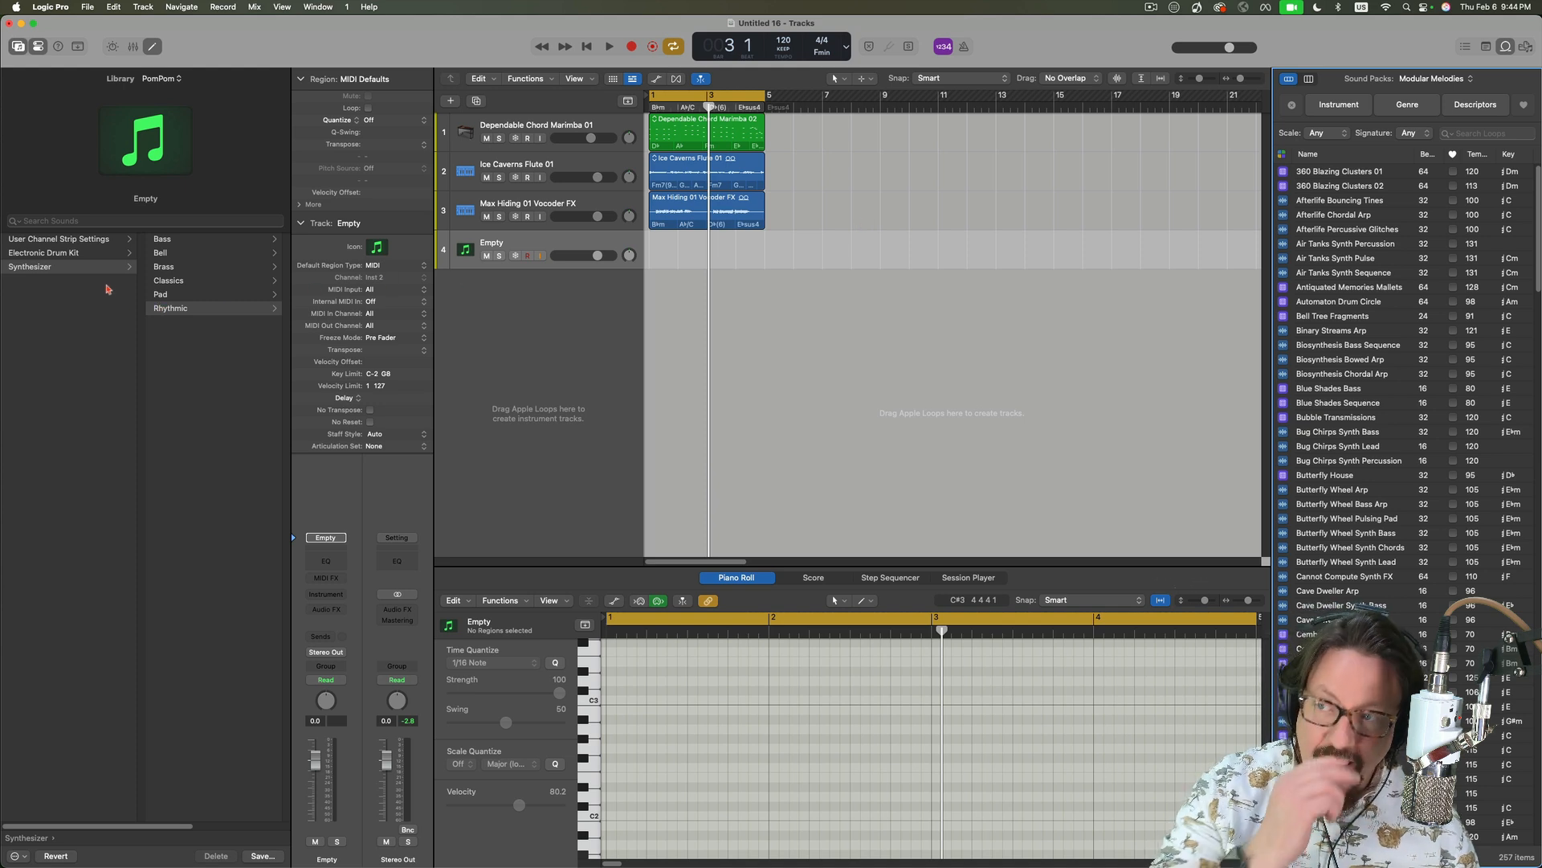
- Load the Green Lights electronic drum kit from the PomPom pack onto the empty track
click(226, 268)
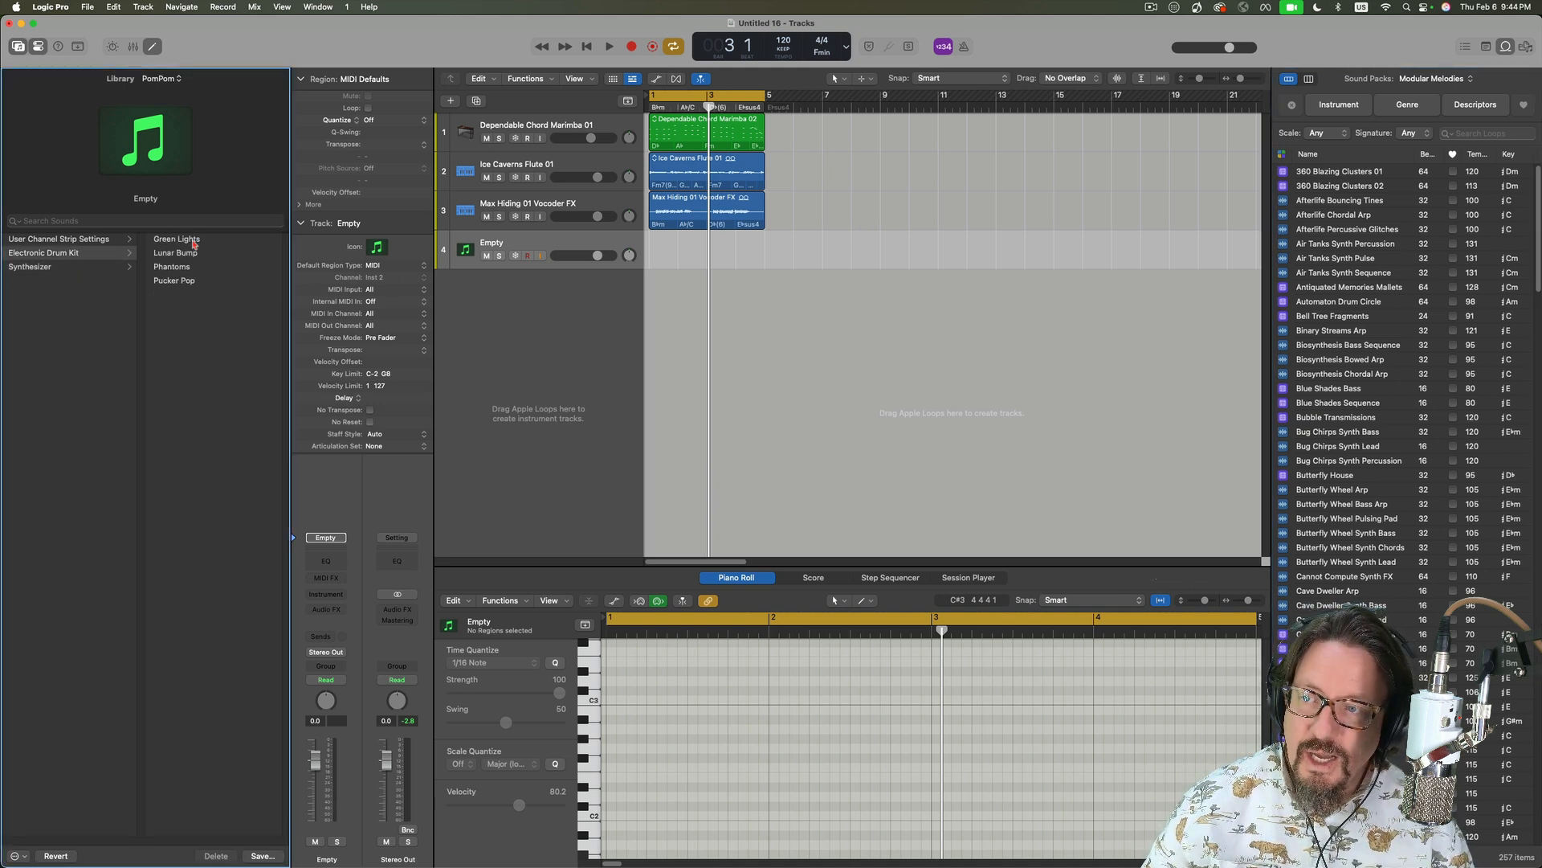
click(193, 241)
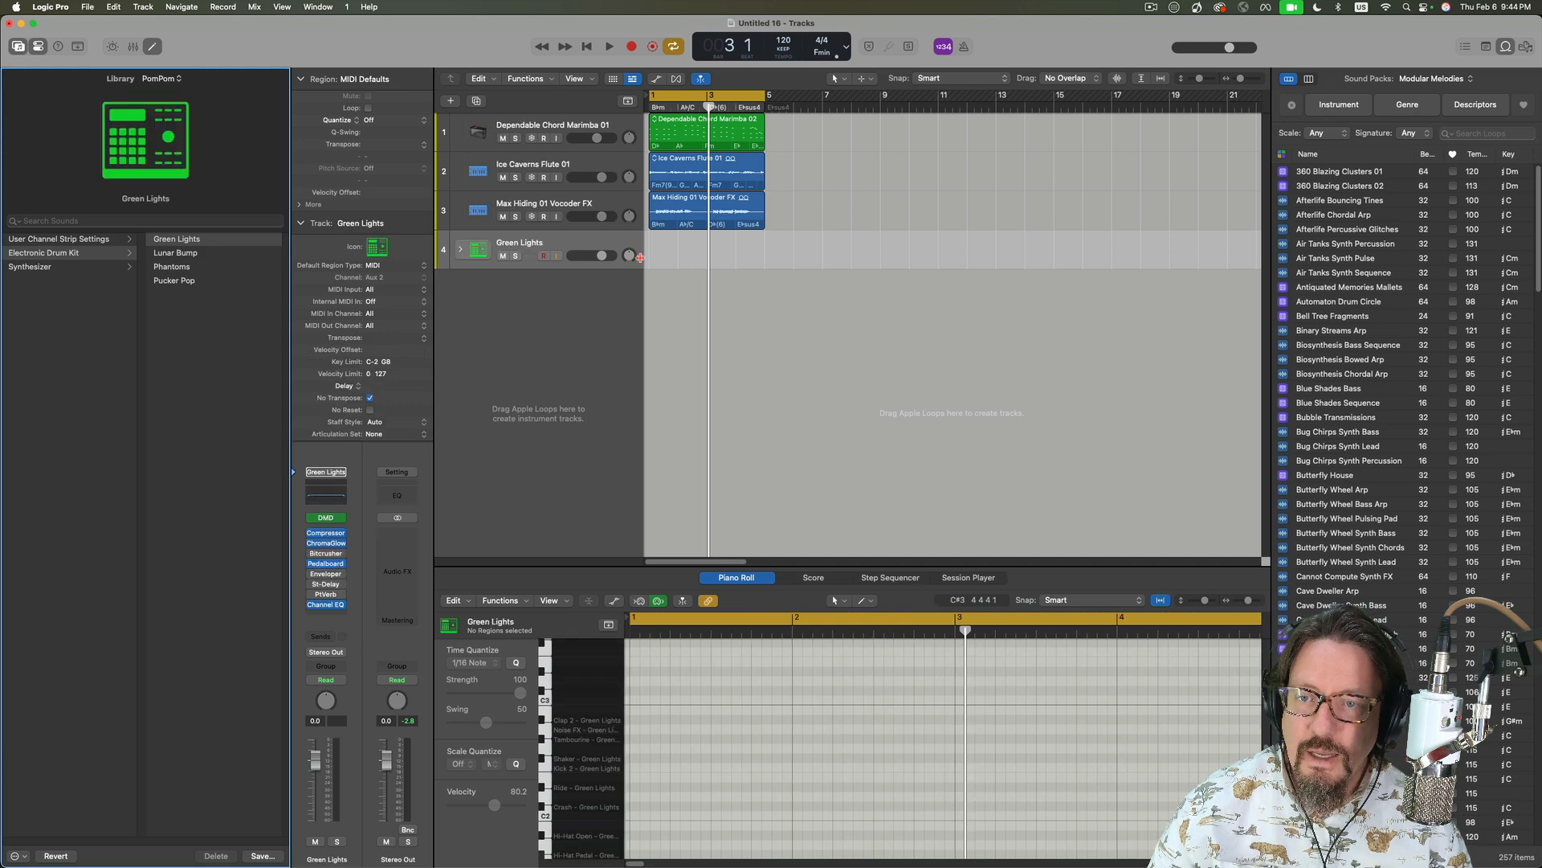
- View the Green Lights kit in Drum Machine Designer and try its Noise FX and Snare 2 pads
click(327, 518)
drag(721, 171, 1082, 139)
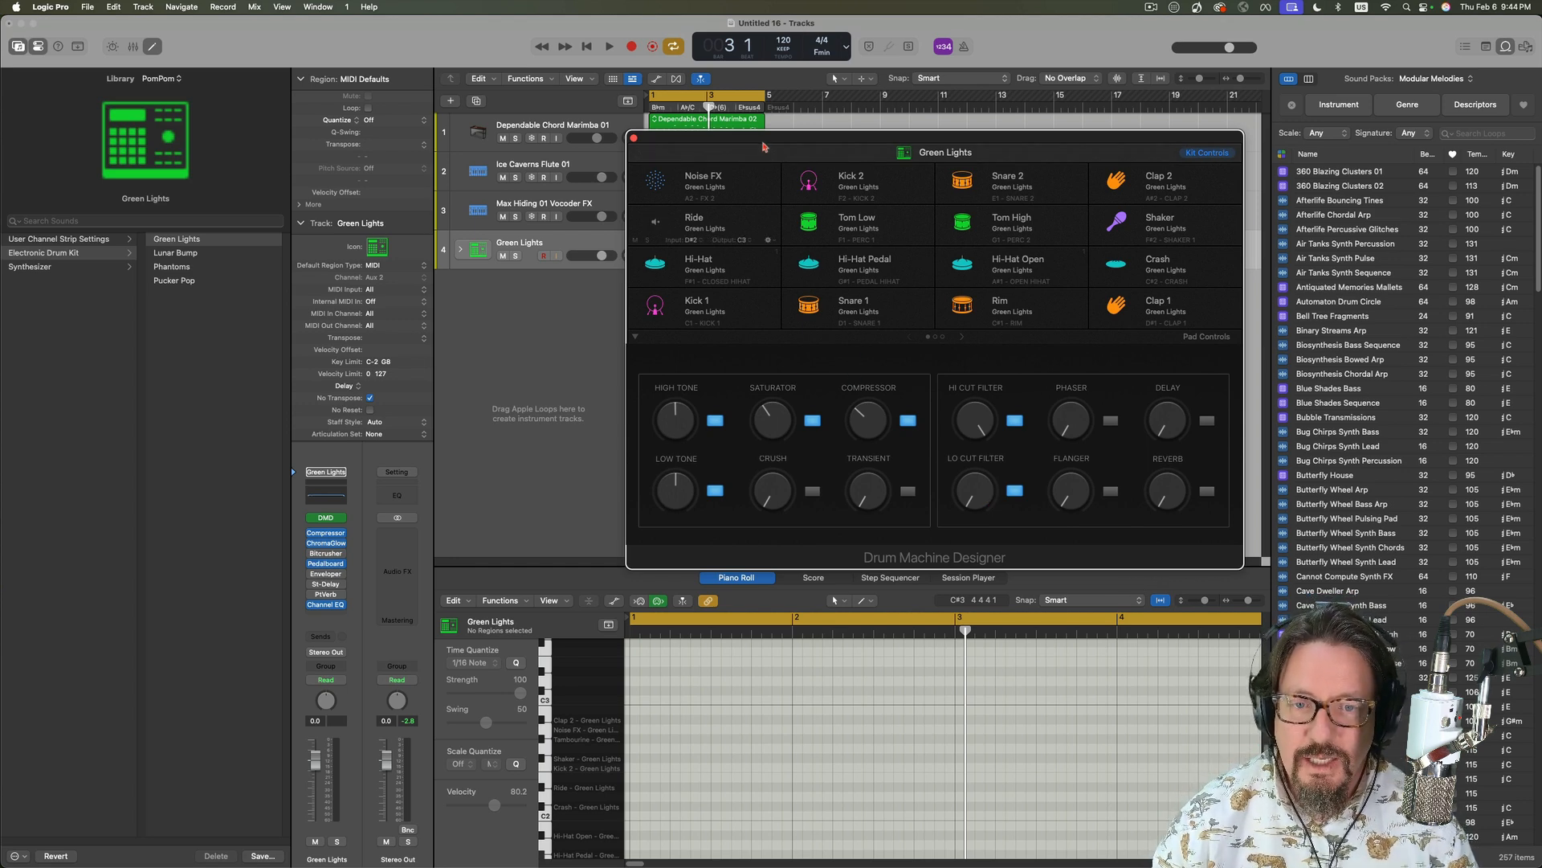
click(752, 187)
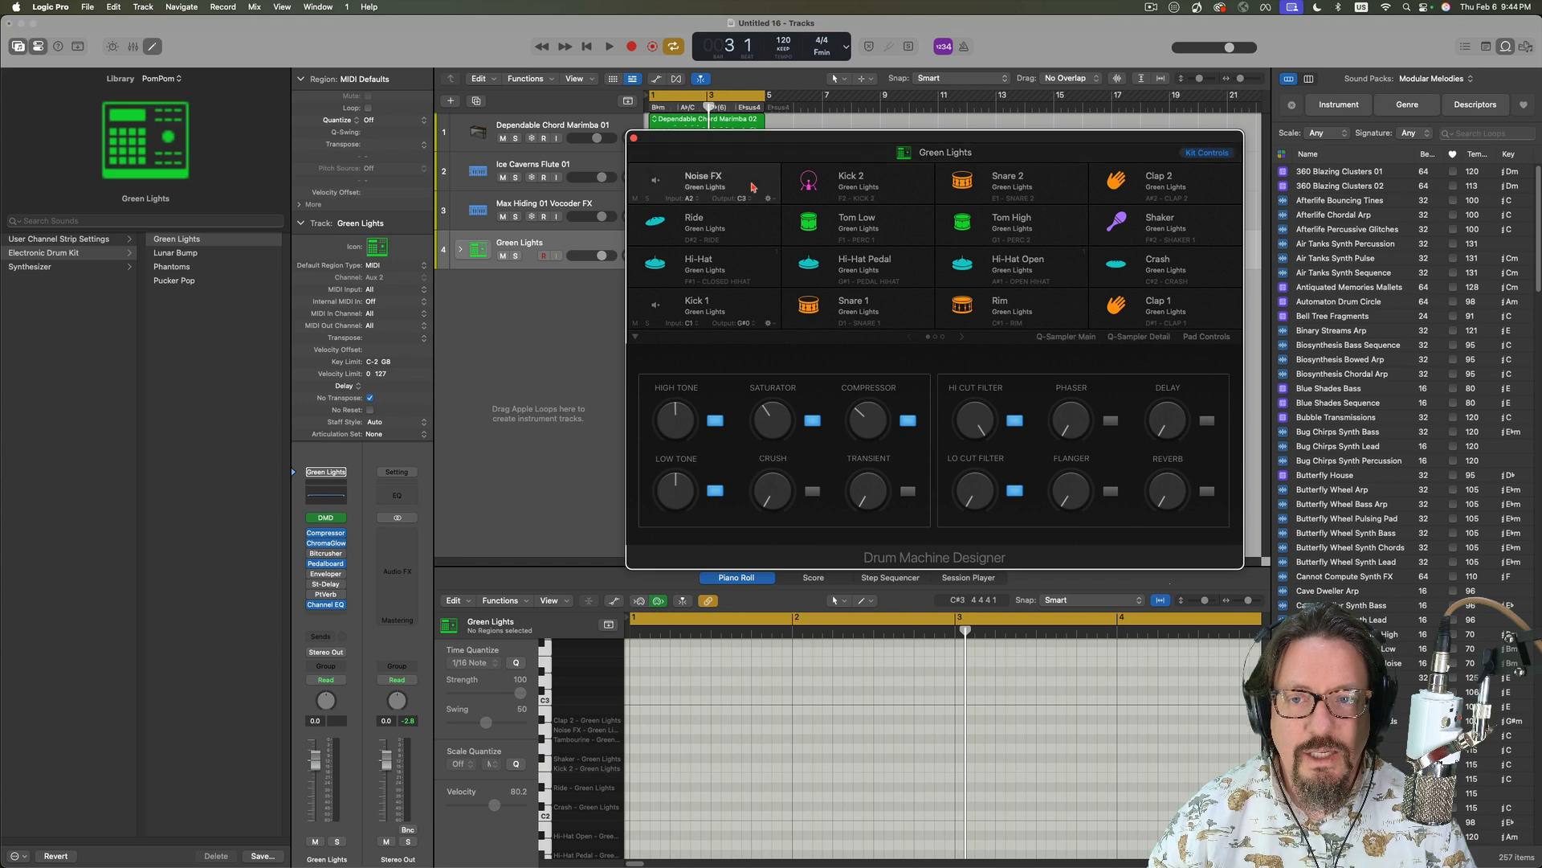
click(839, 181)
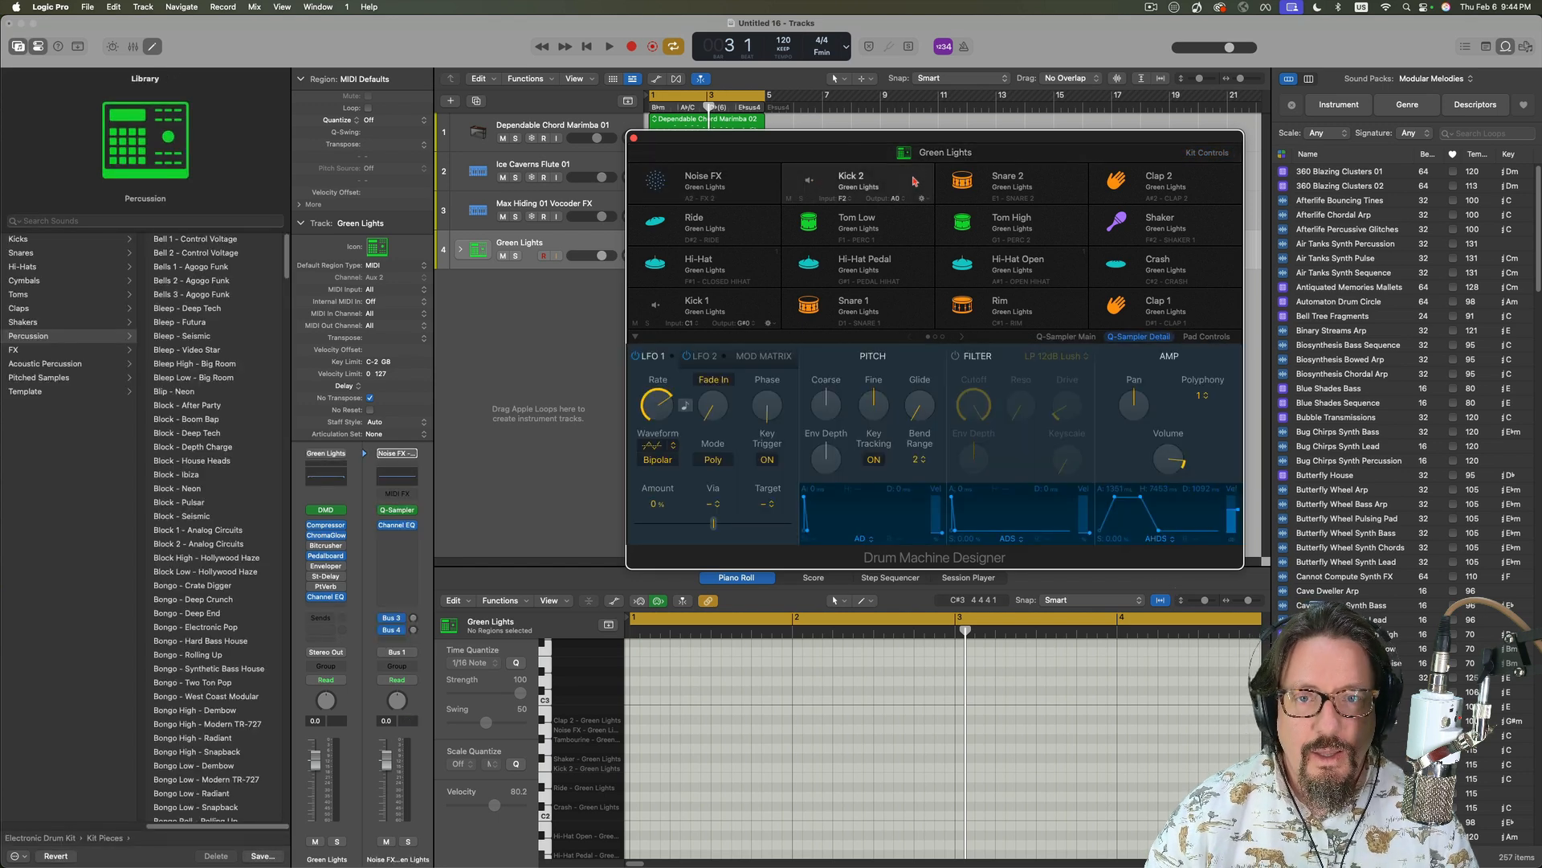
click(1058, 179)
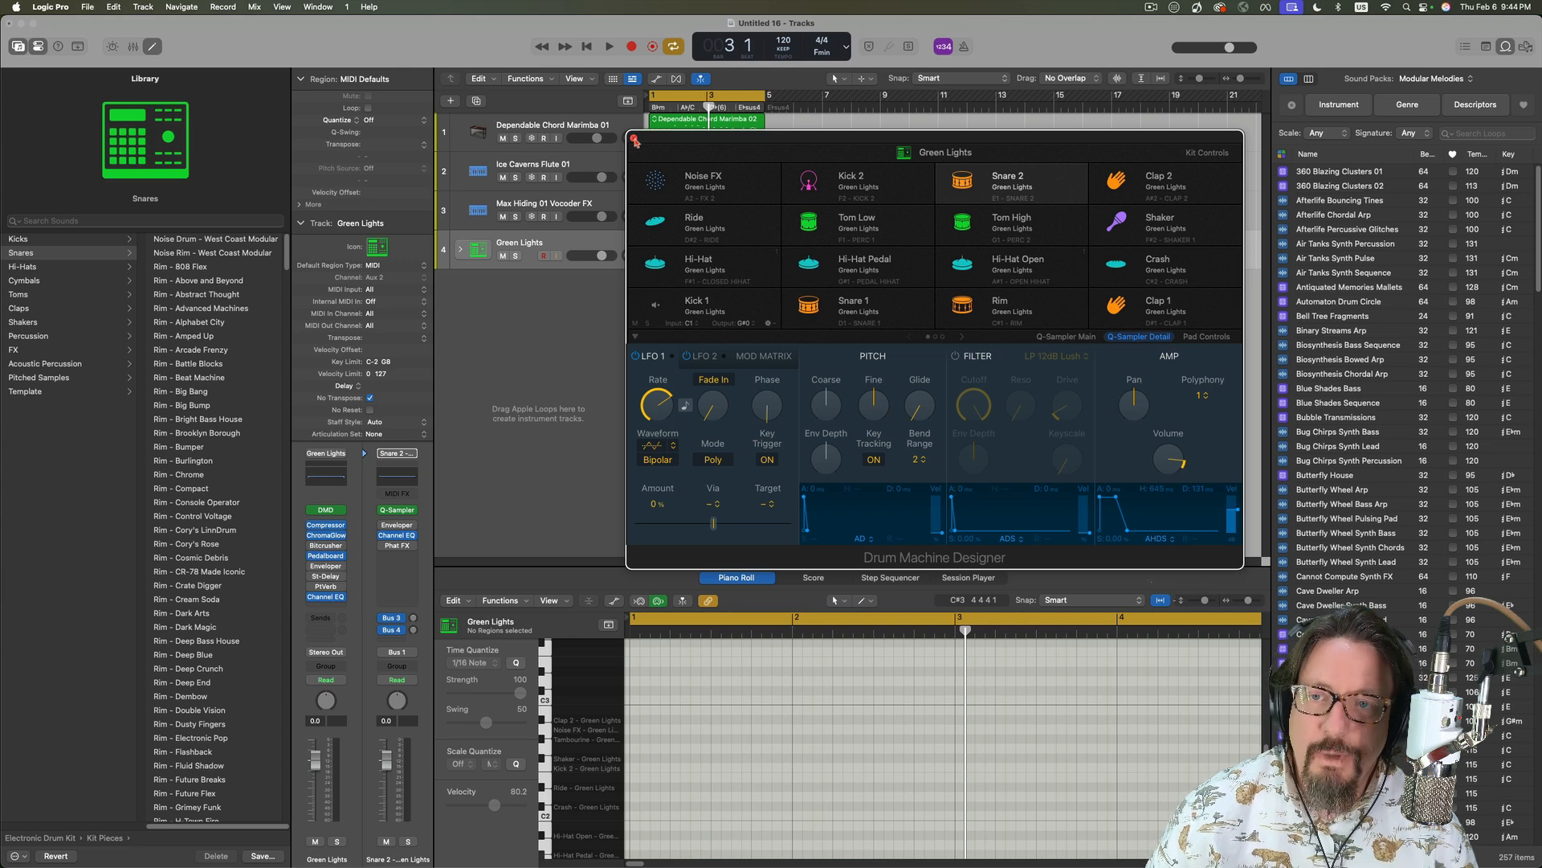
click(634, 140)
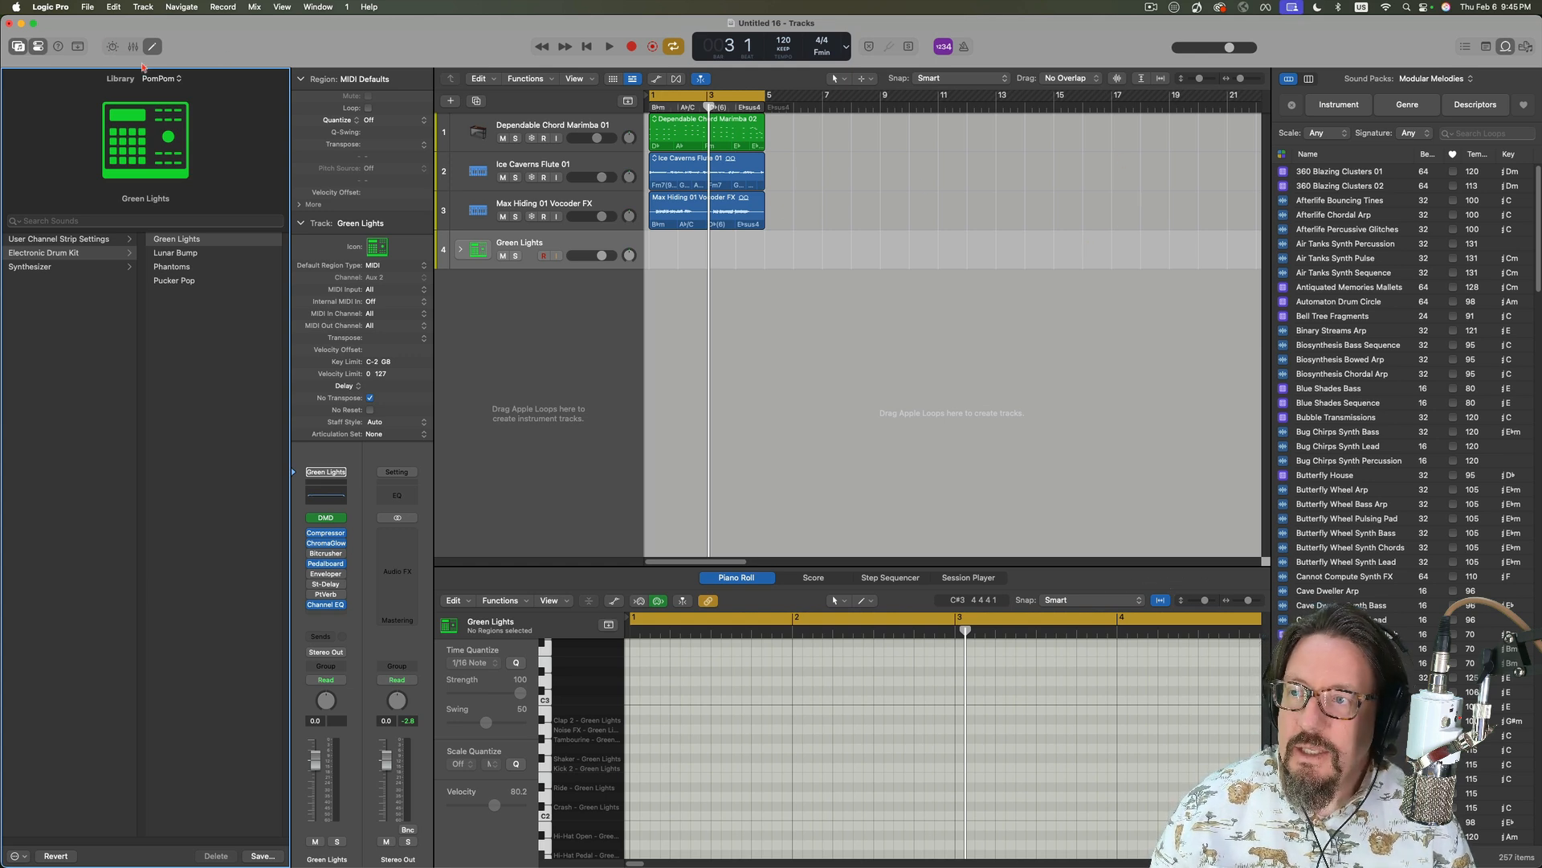
- Switch the Library to The Kount producer pack and load its Shell Game electronic drum kit onto the Green Lights track
click(161, 79)
mouse_move(186, 10)
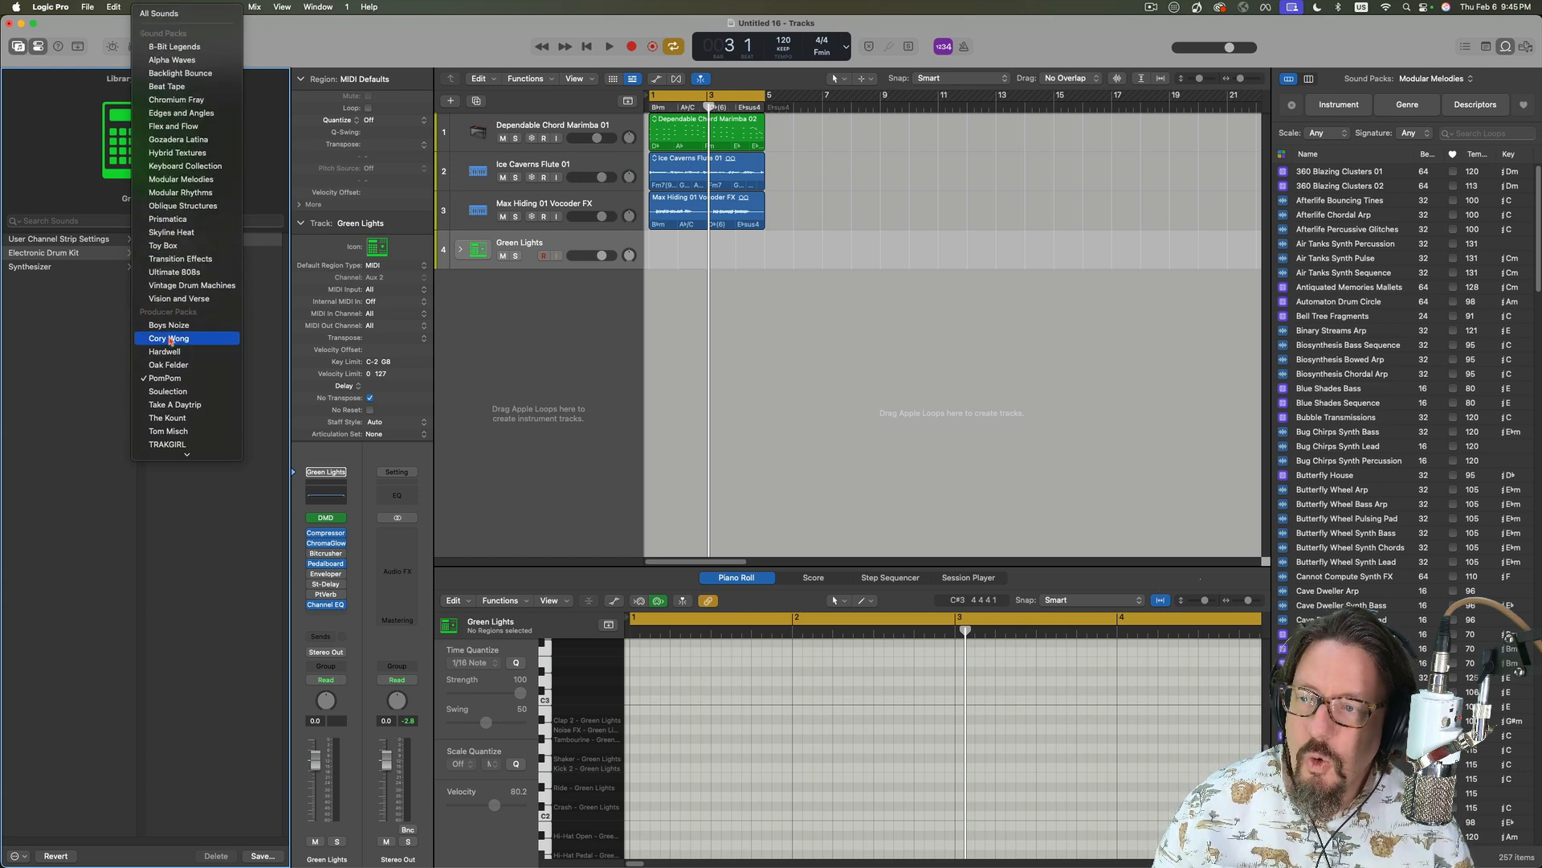
click(167, 417)
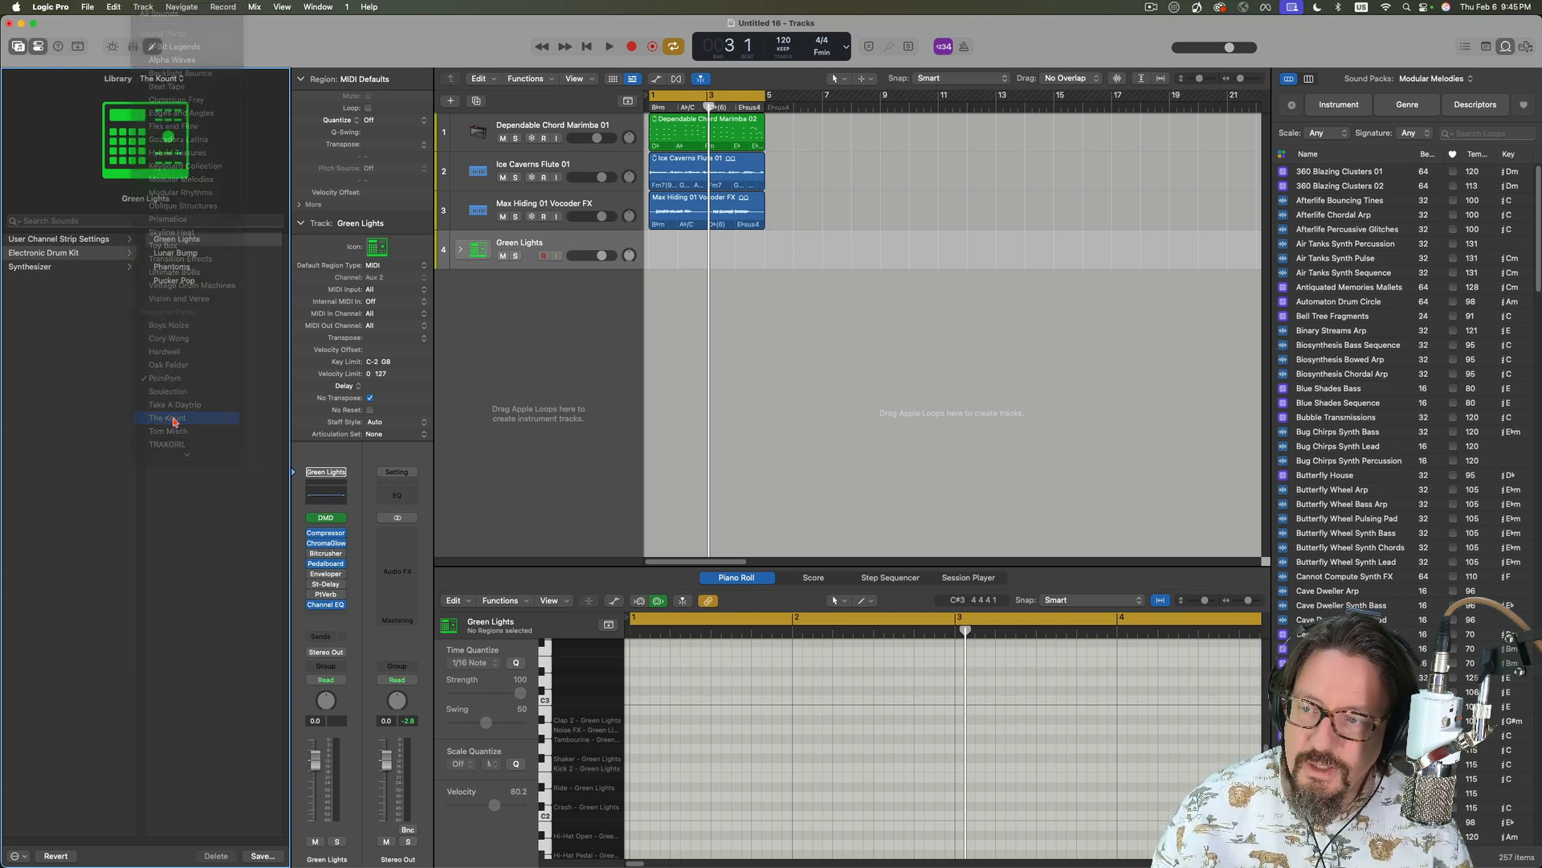
click(82, 253)
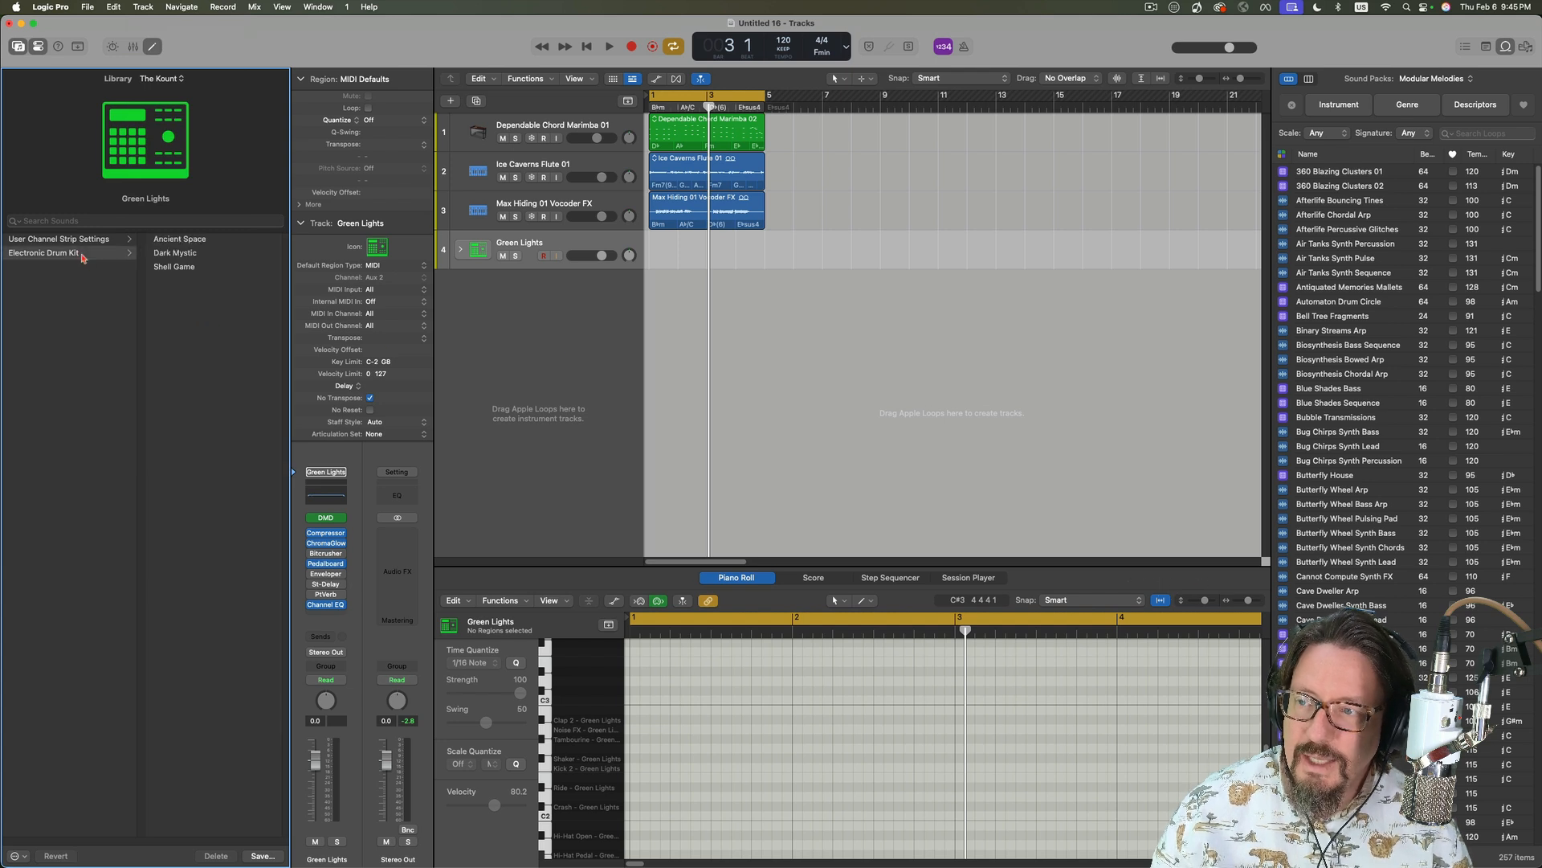
click(197, 240)
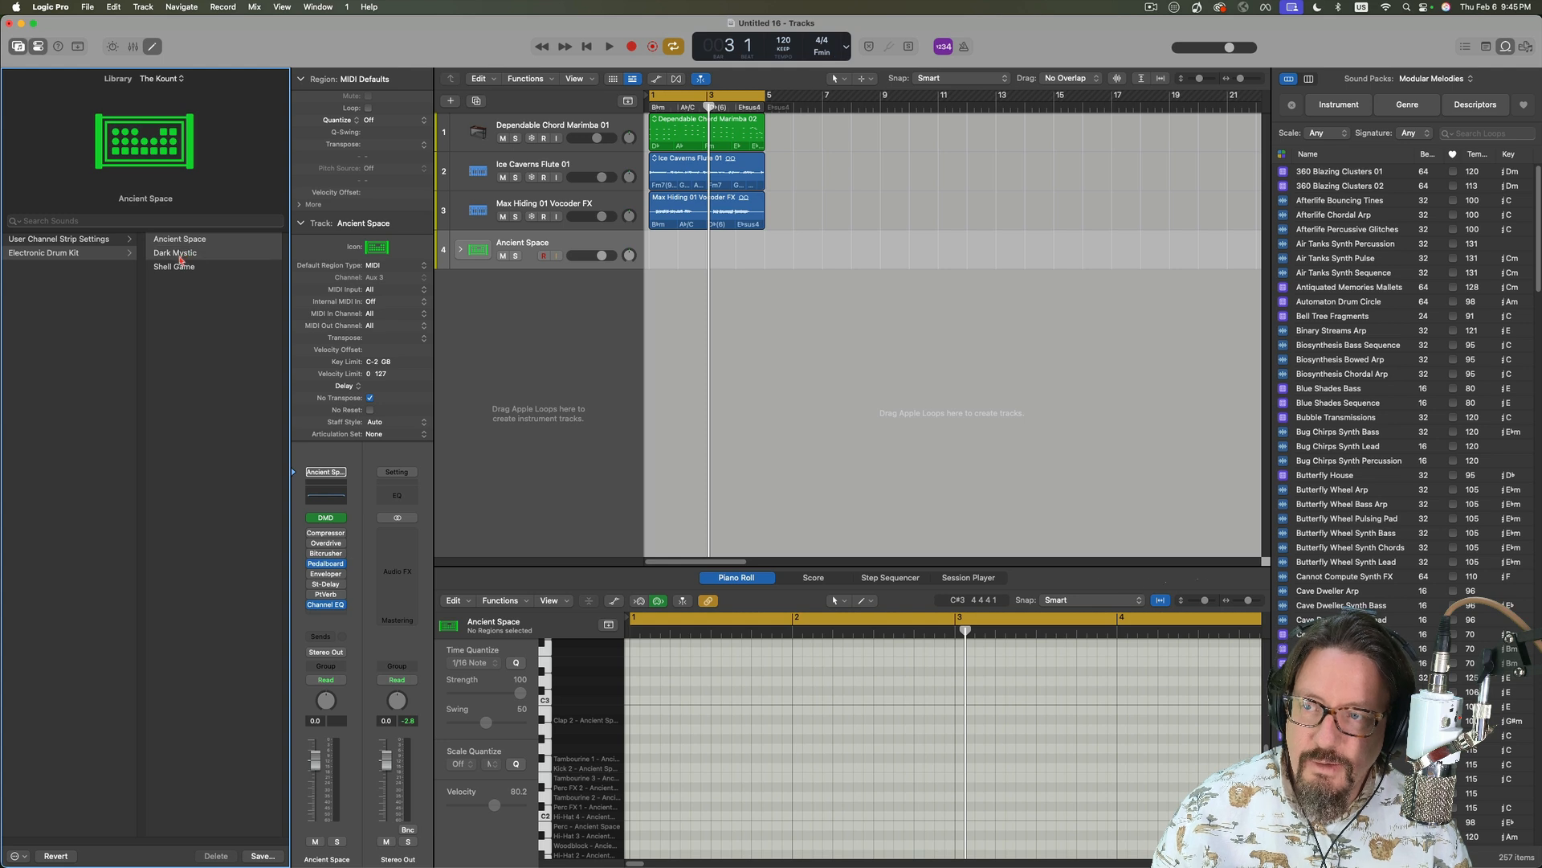
click(177, 269)
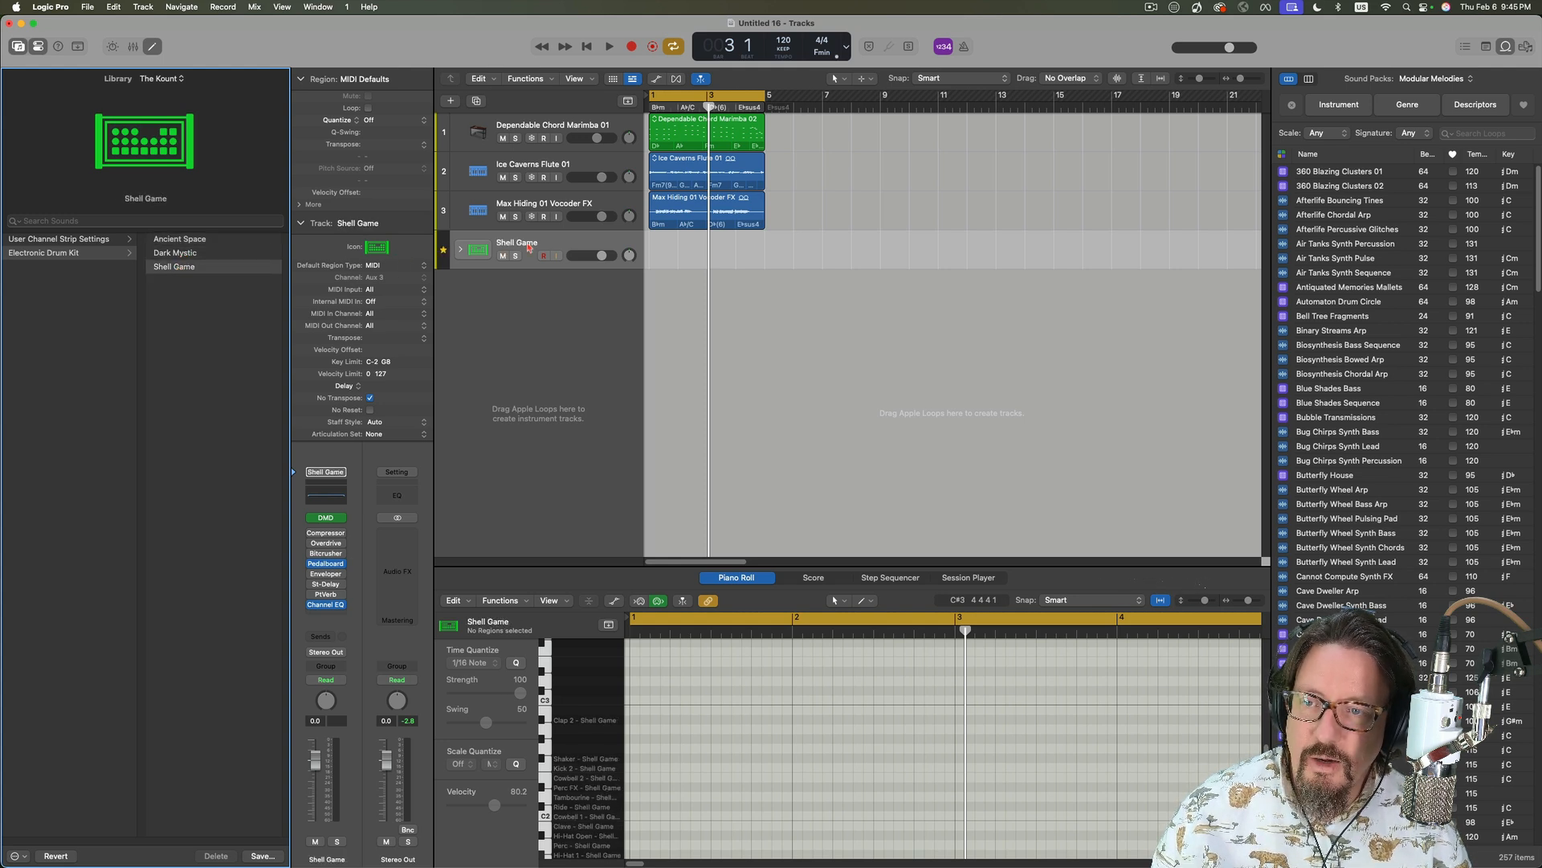
- Audition the Shell Game kit's pads in Drum Machine Designer, including Snare 2, Perc FX, Kick 1, Perc and Cowbell 2
click(325, 519)
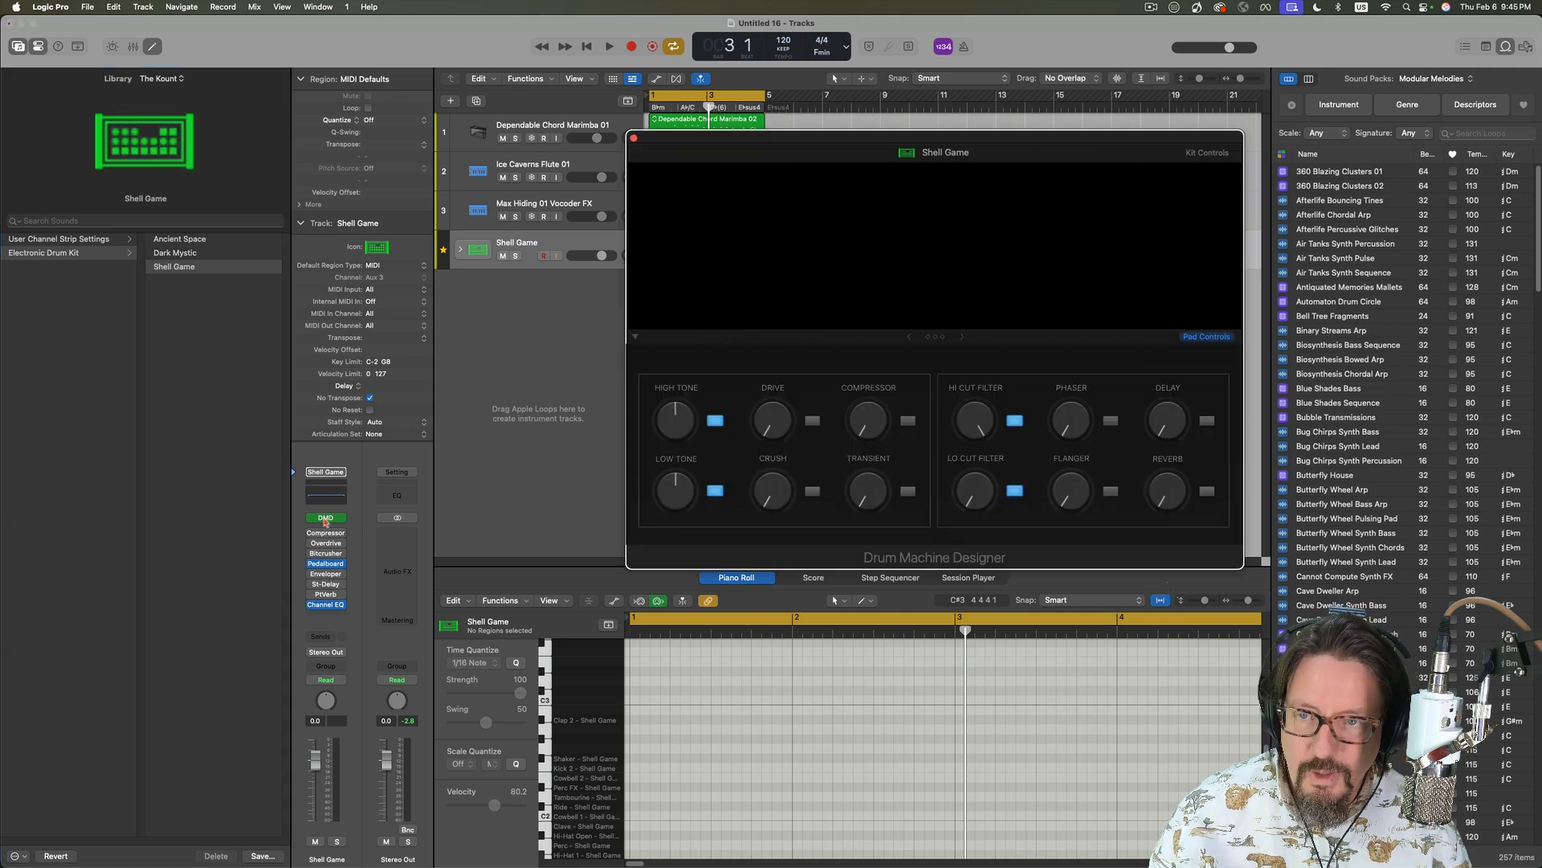
click(751, 181)
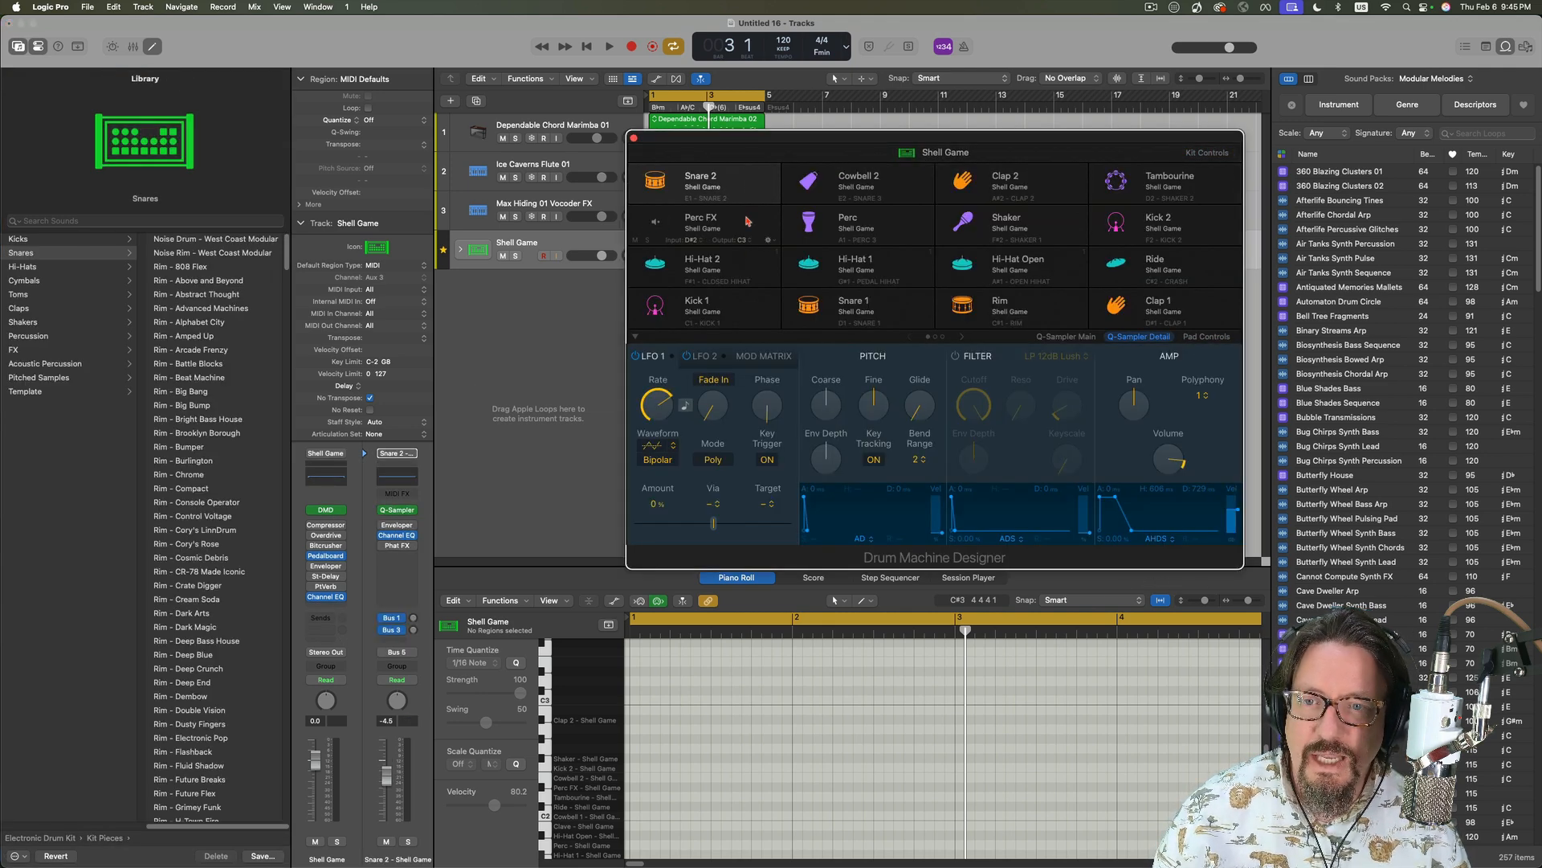
click(747, 220)
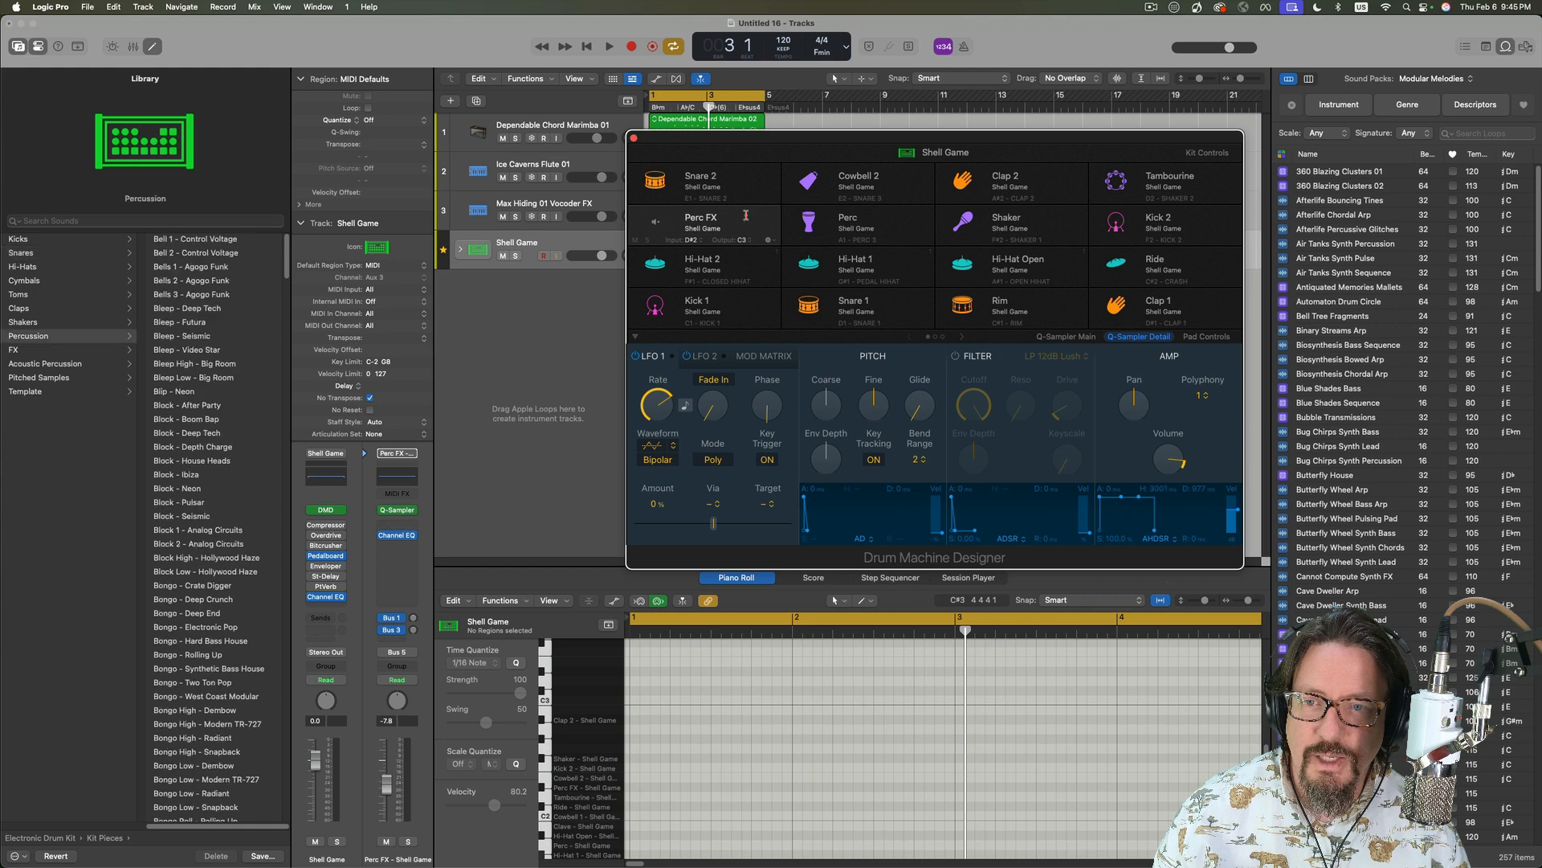
click(656, 183)
click(657, 269)
click(657, 309)
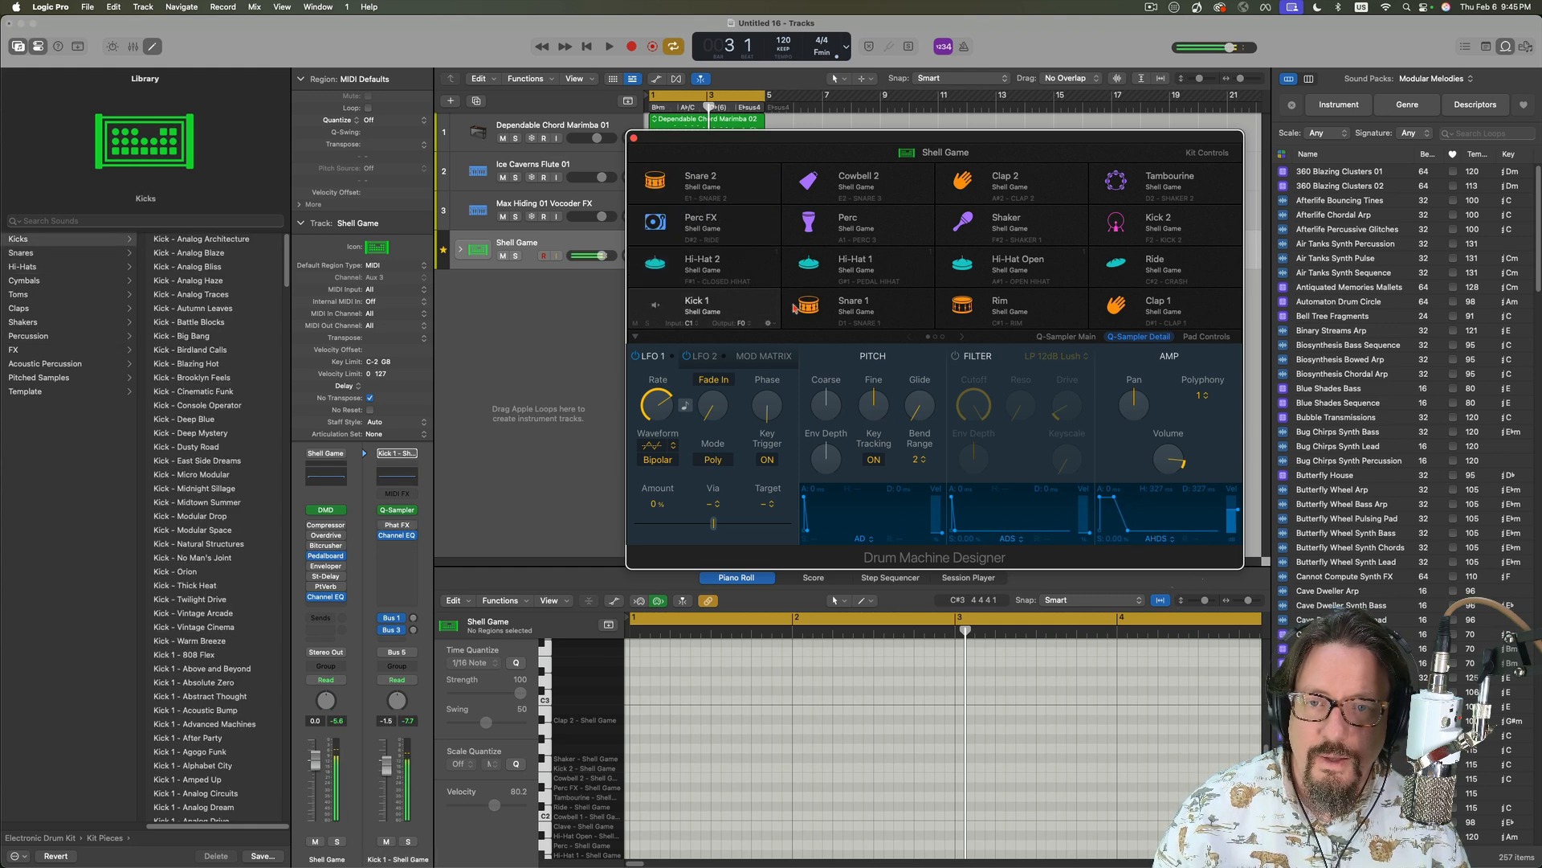
click(793, 308)
click(808, 266)
click(809, 225)
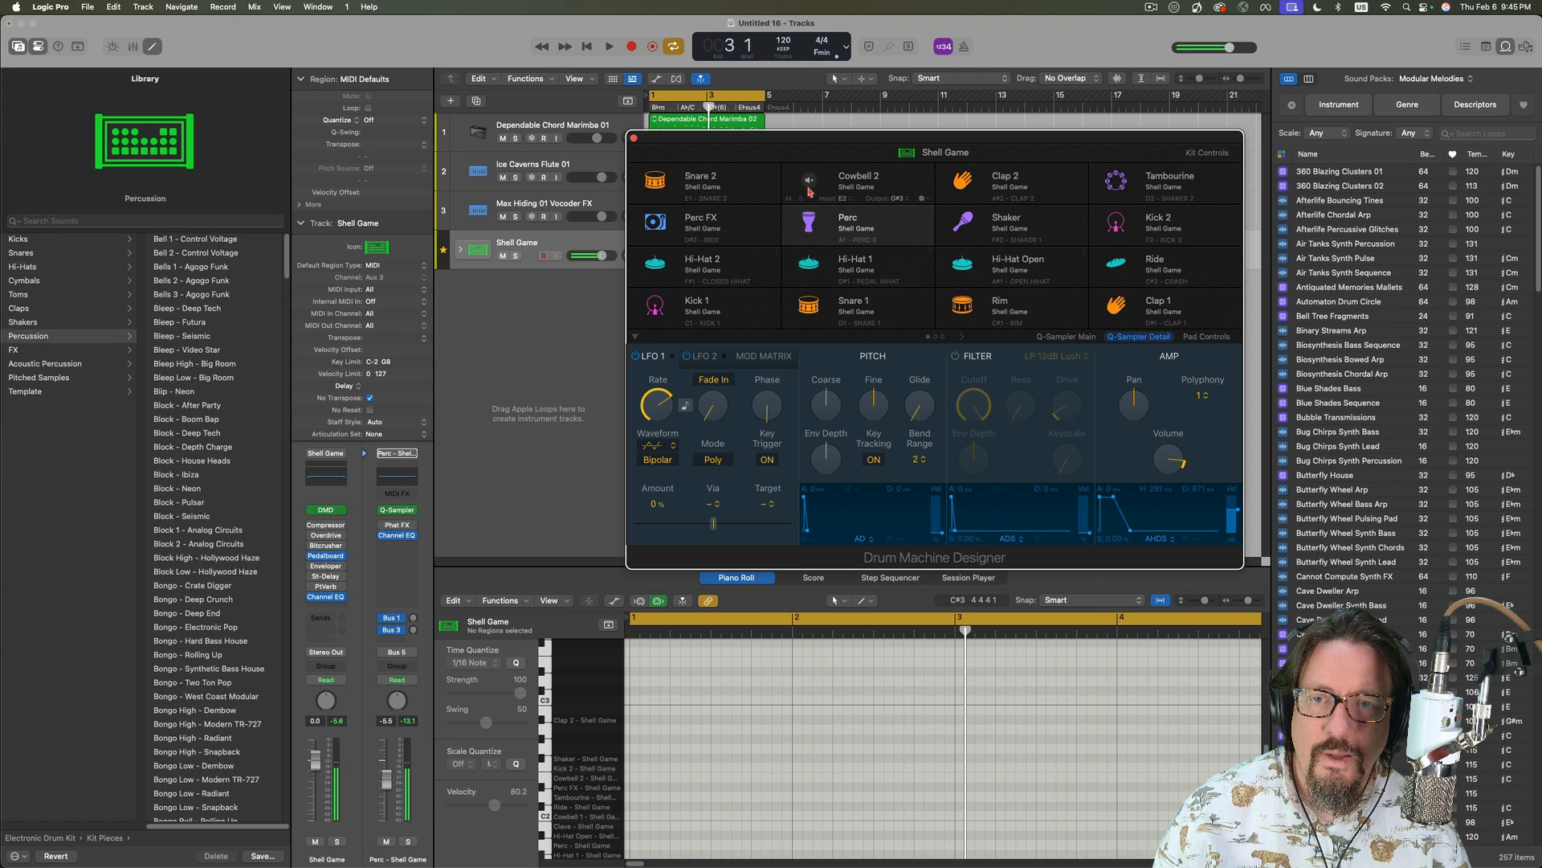
click(809, 190)
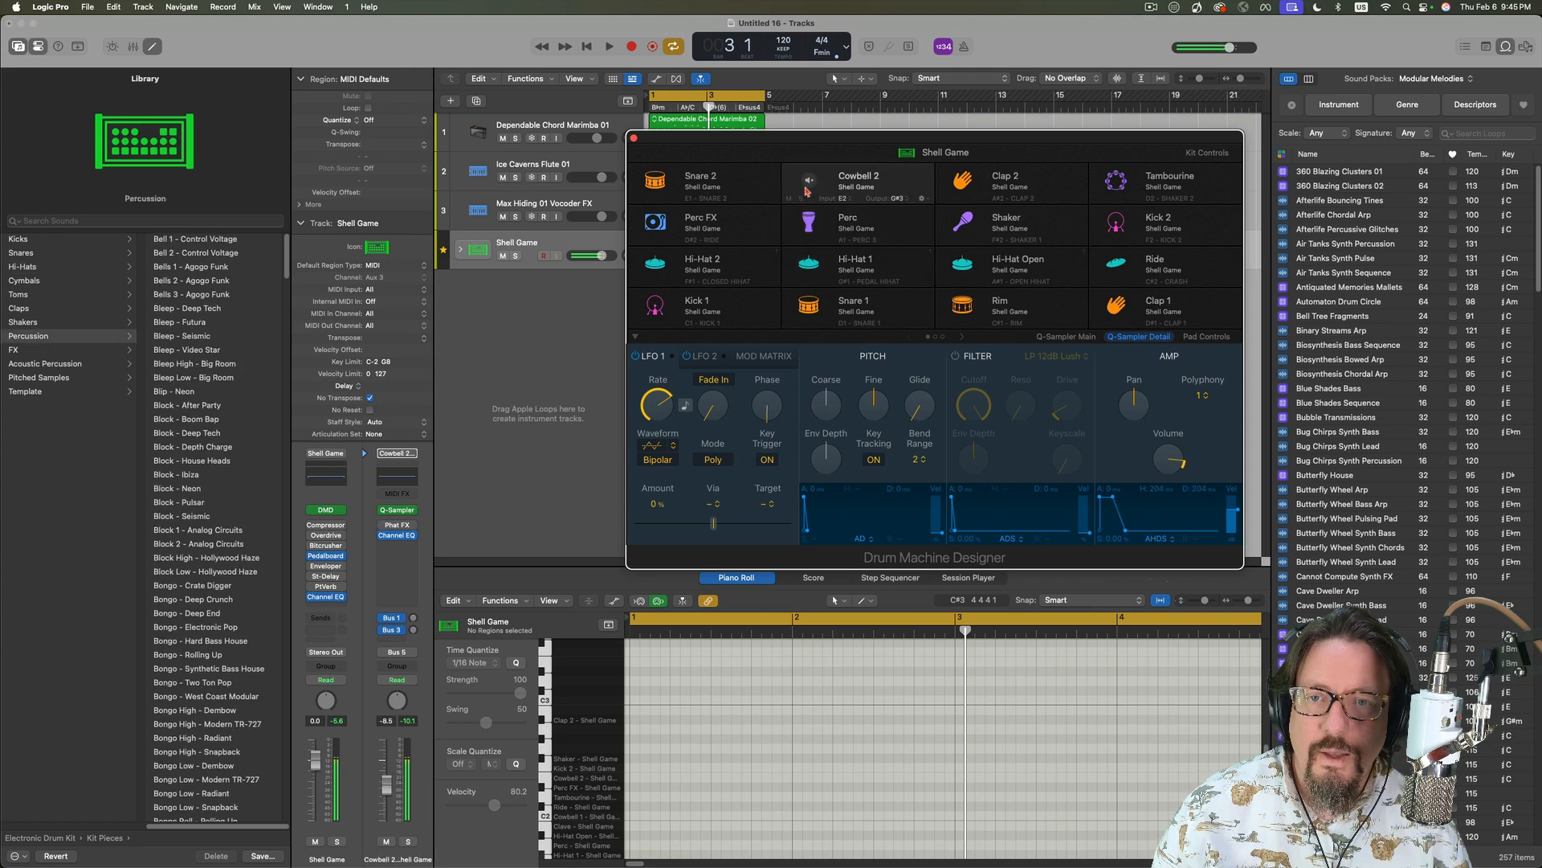
click(635, 141)
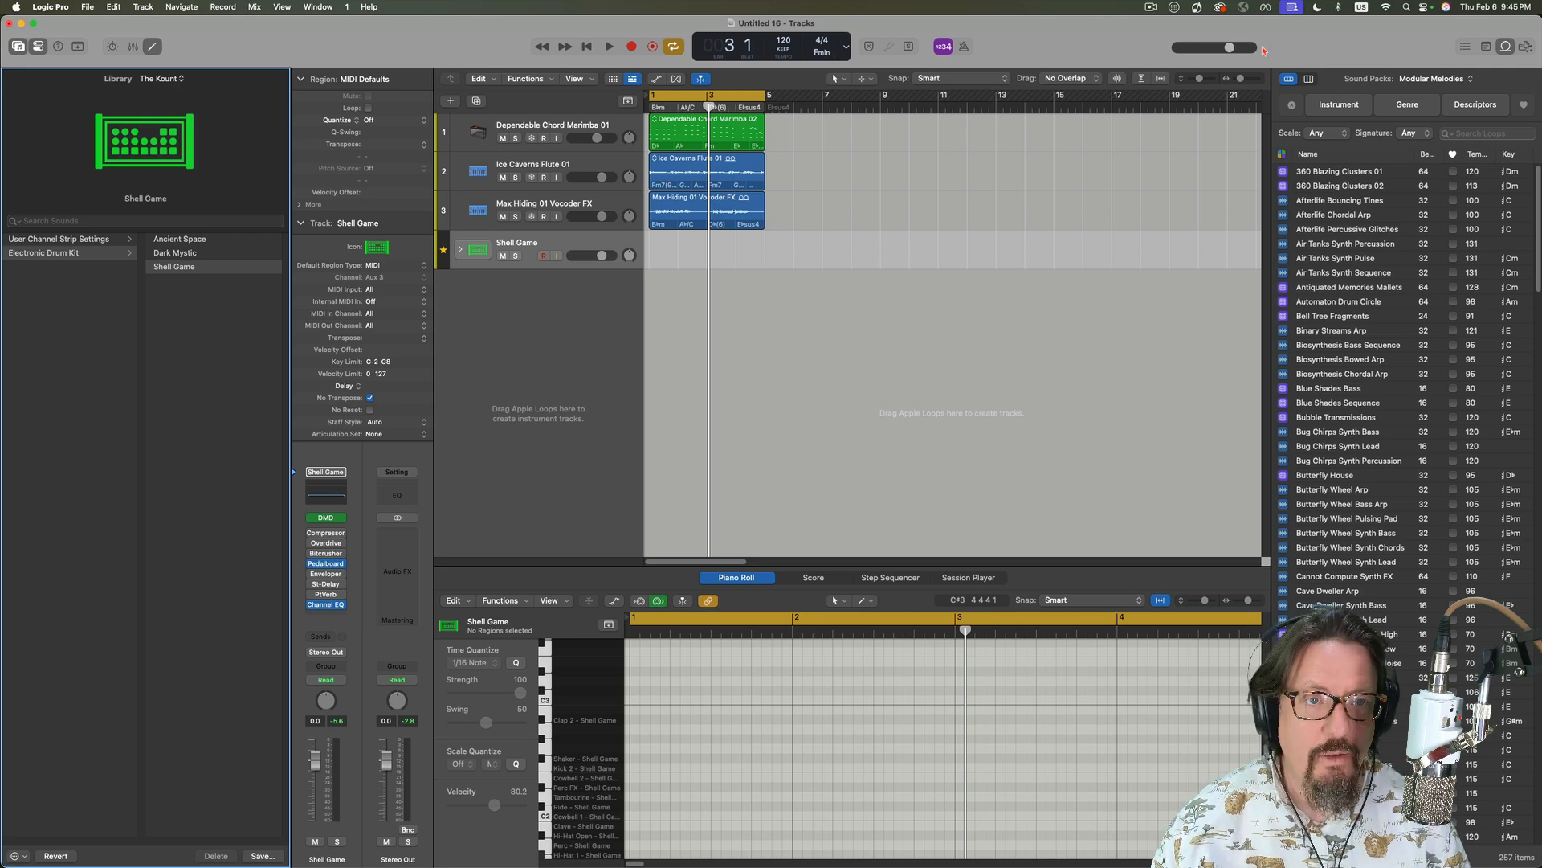
- Filter the Apple Loops to The Kount sound pack and skim through its loop list
click(1433, 79)
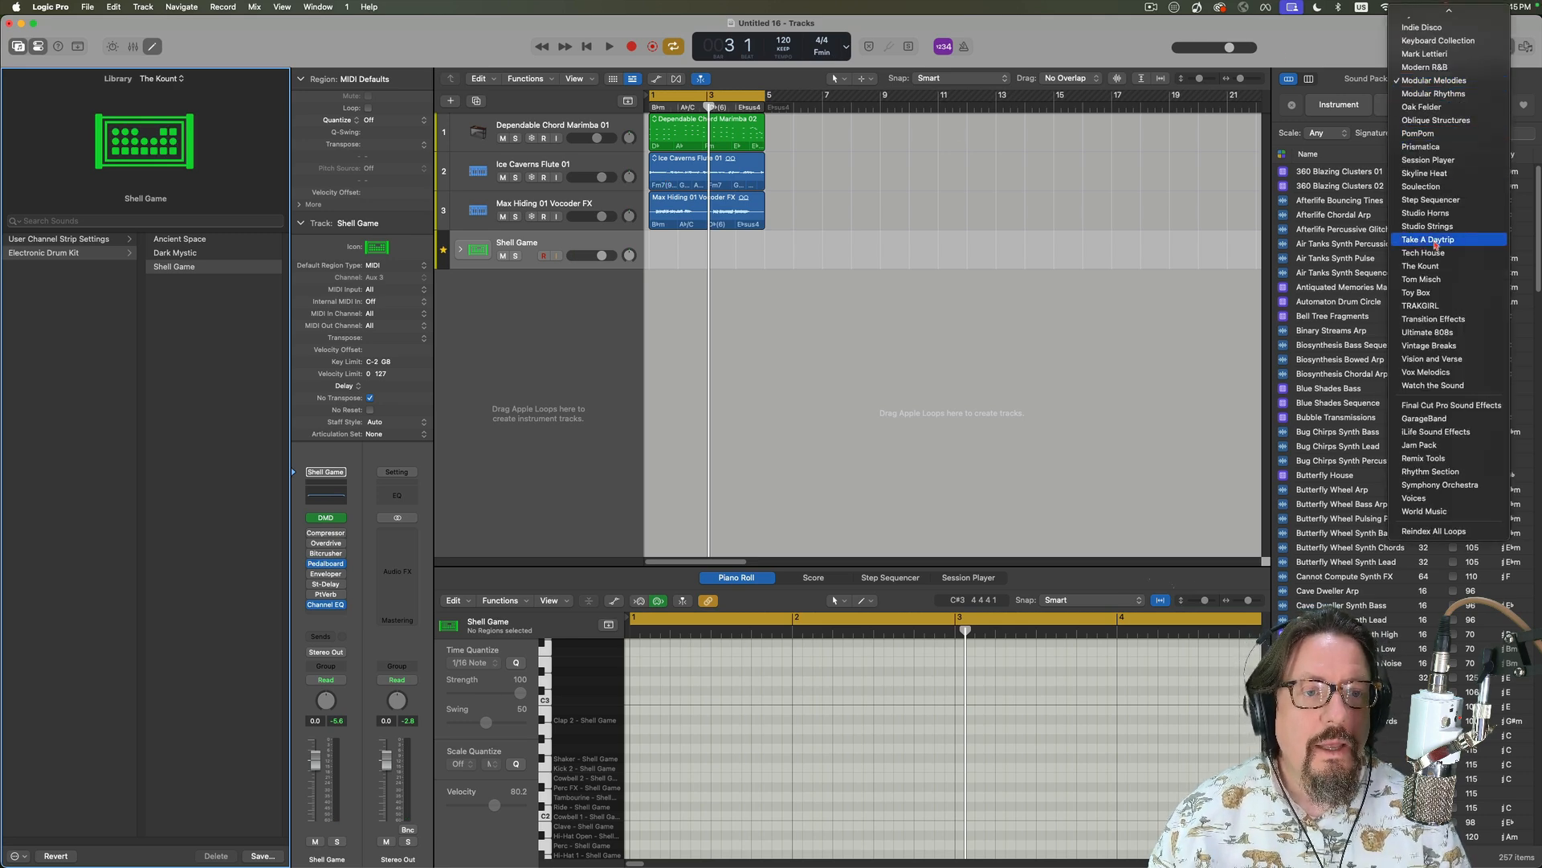
click(1432, 267)
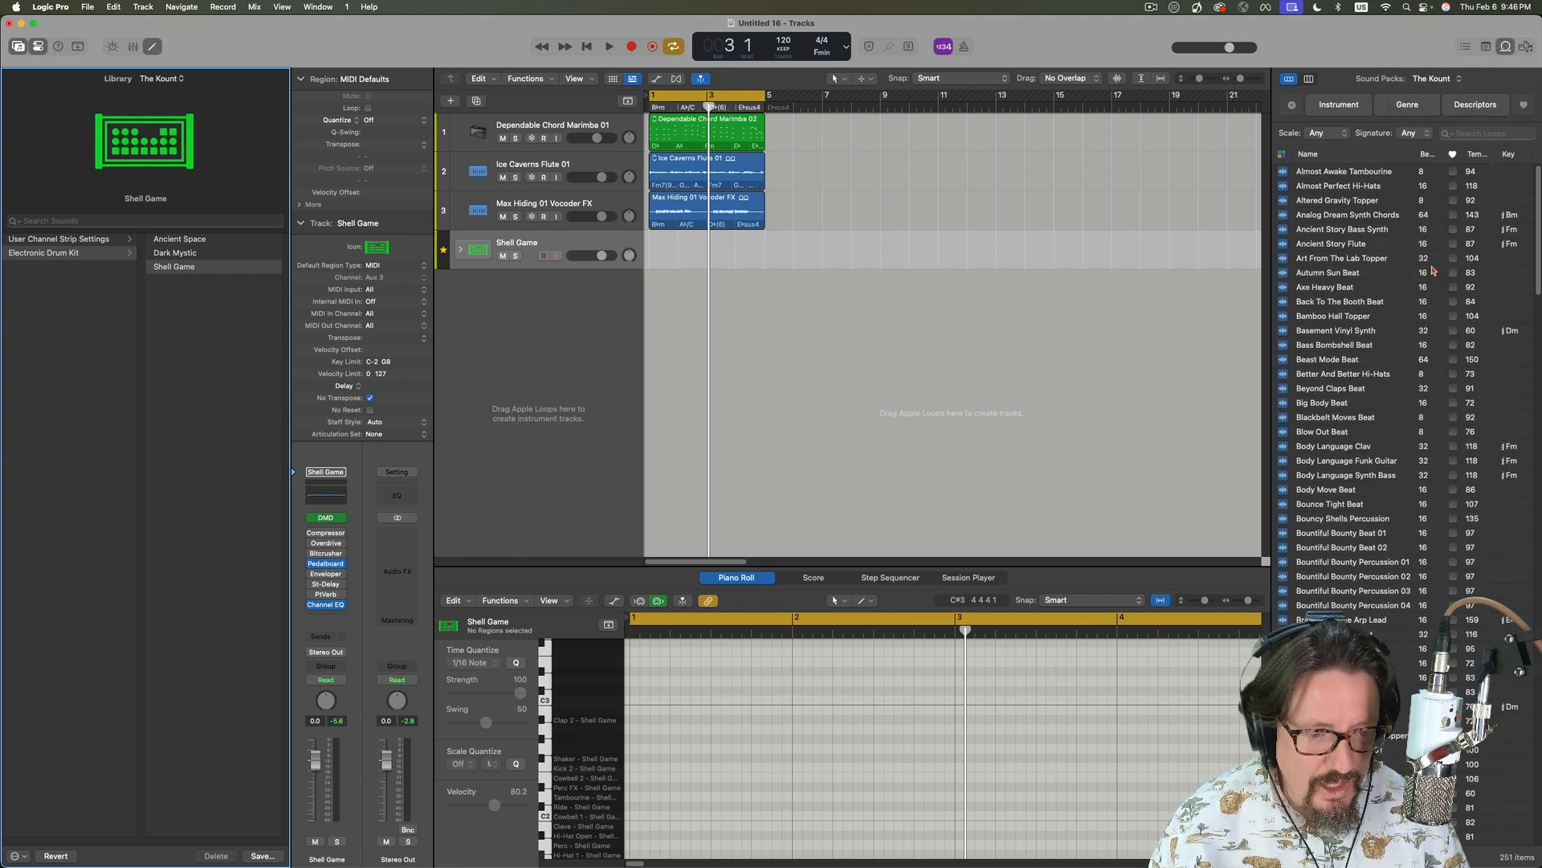
scroll(1334, 277, down, 20)
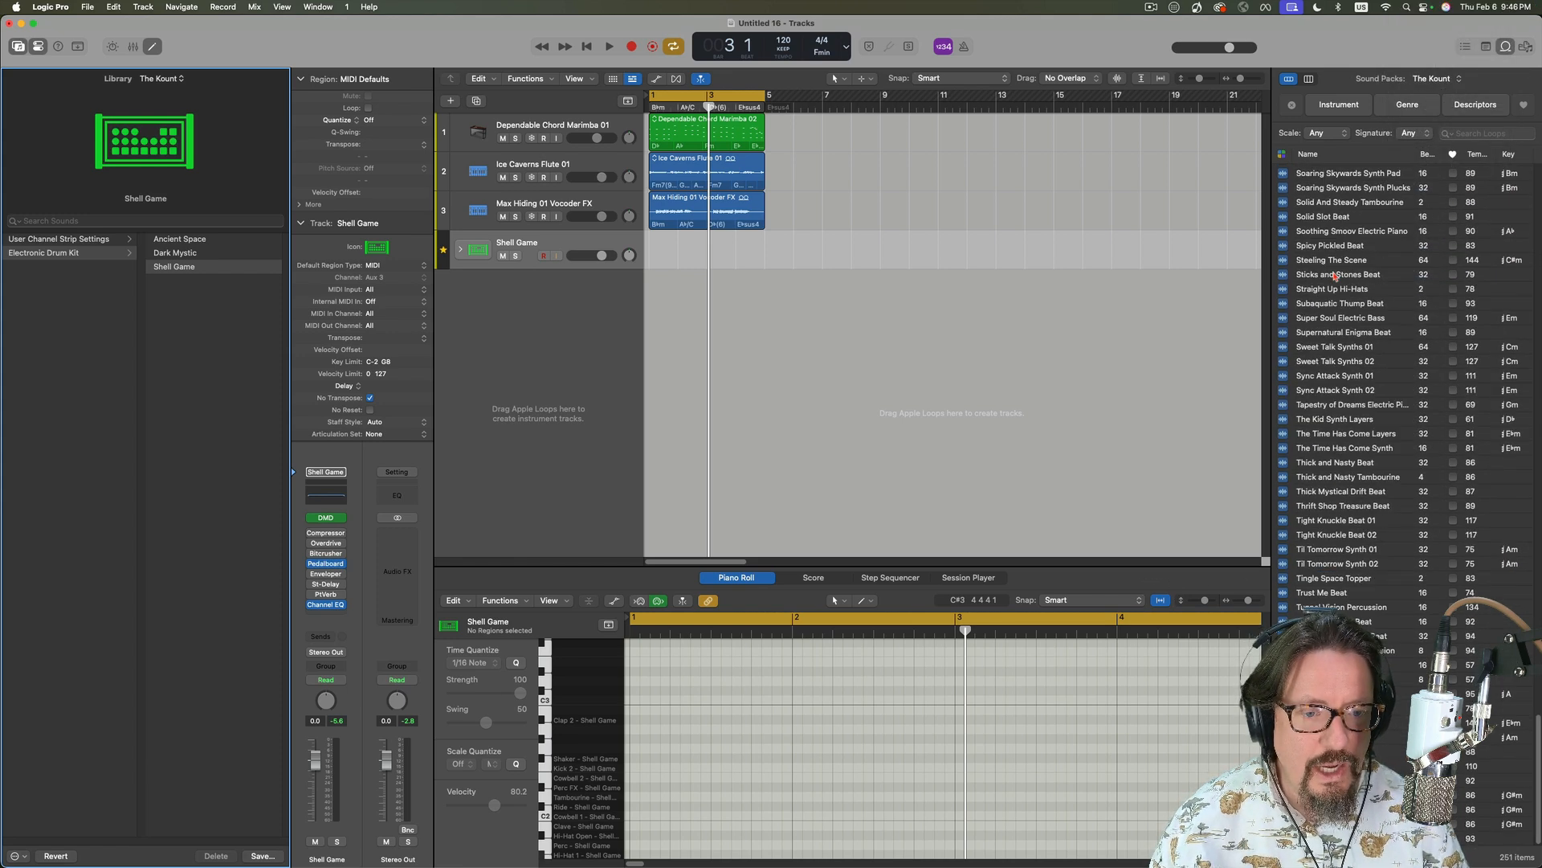
scroll(1334, 277, up, 20)
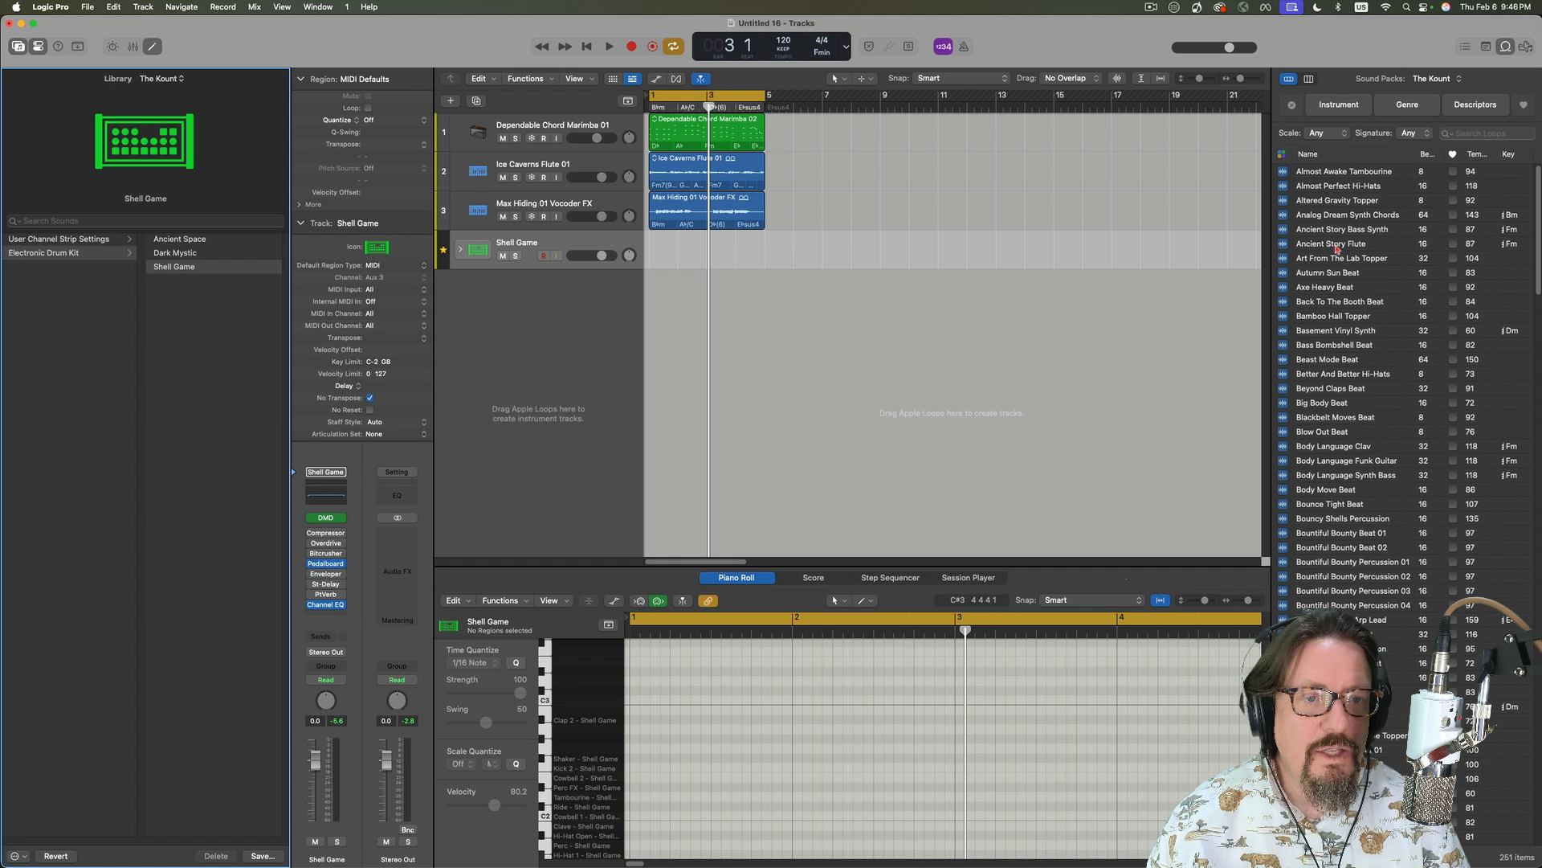
- Audition several loops from The Kount pack, including Basement Vinyl Synth, Bass Bombshell Beat and Body Language Clav
click(1335, 246)
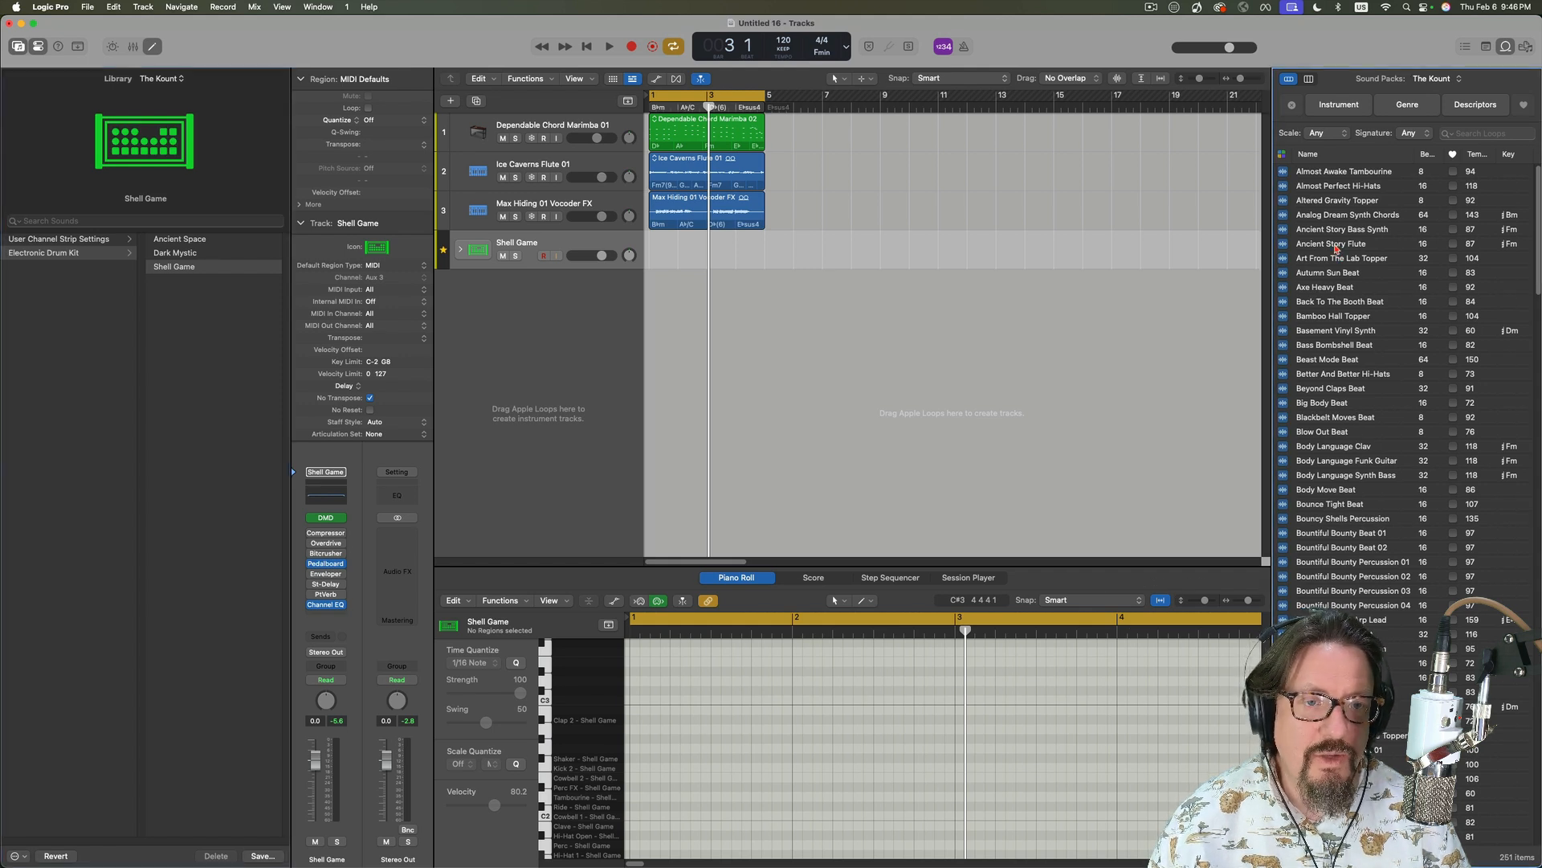
click(1344, 317)
click(1331, 332)
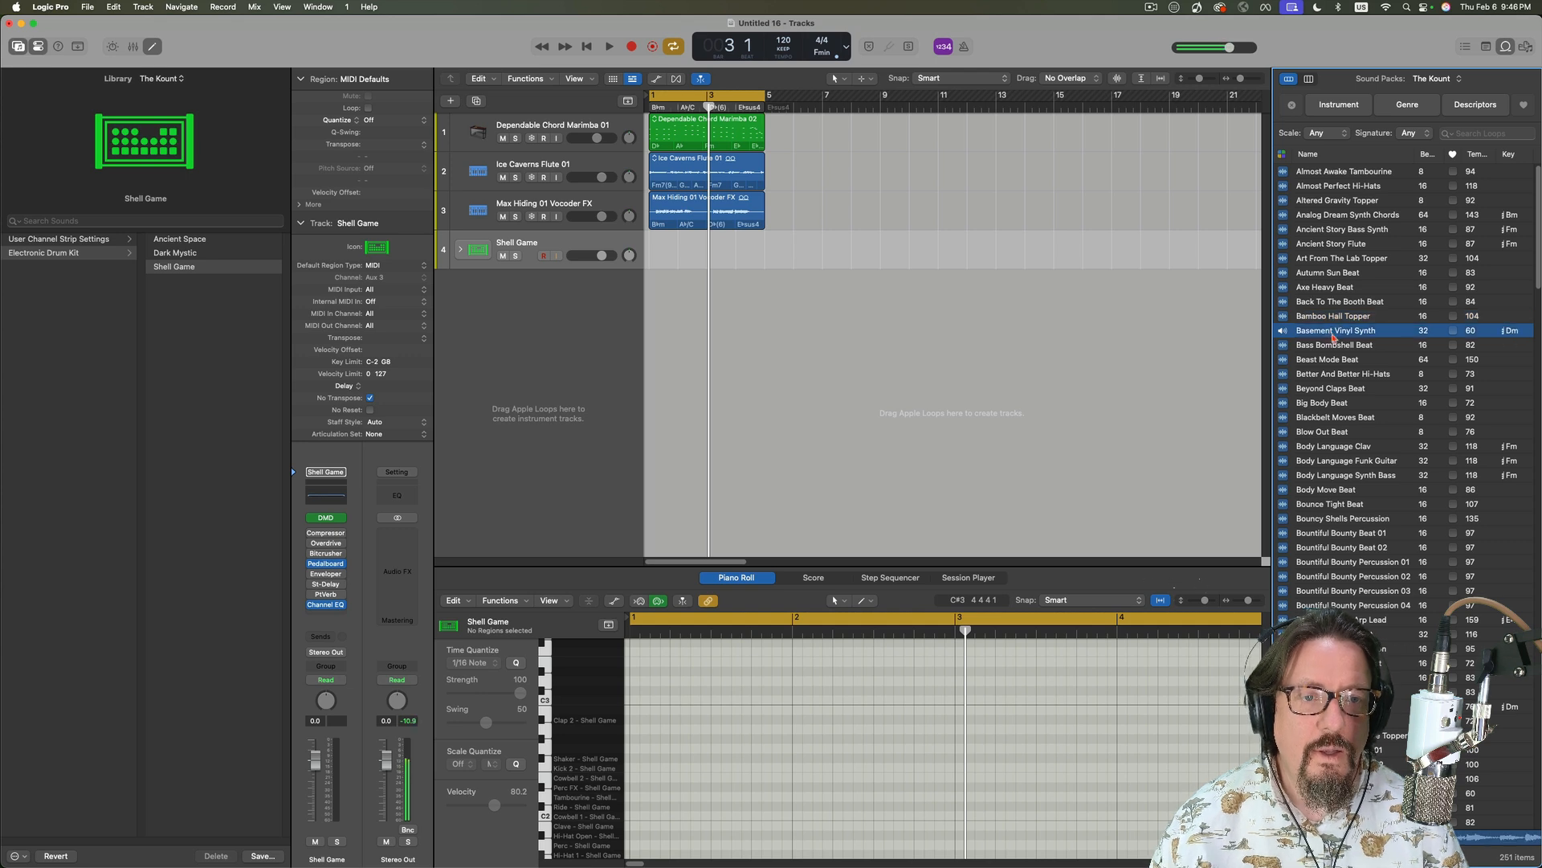
click(1339, 346)
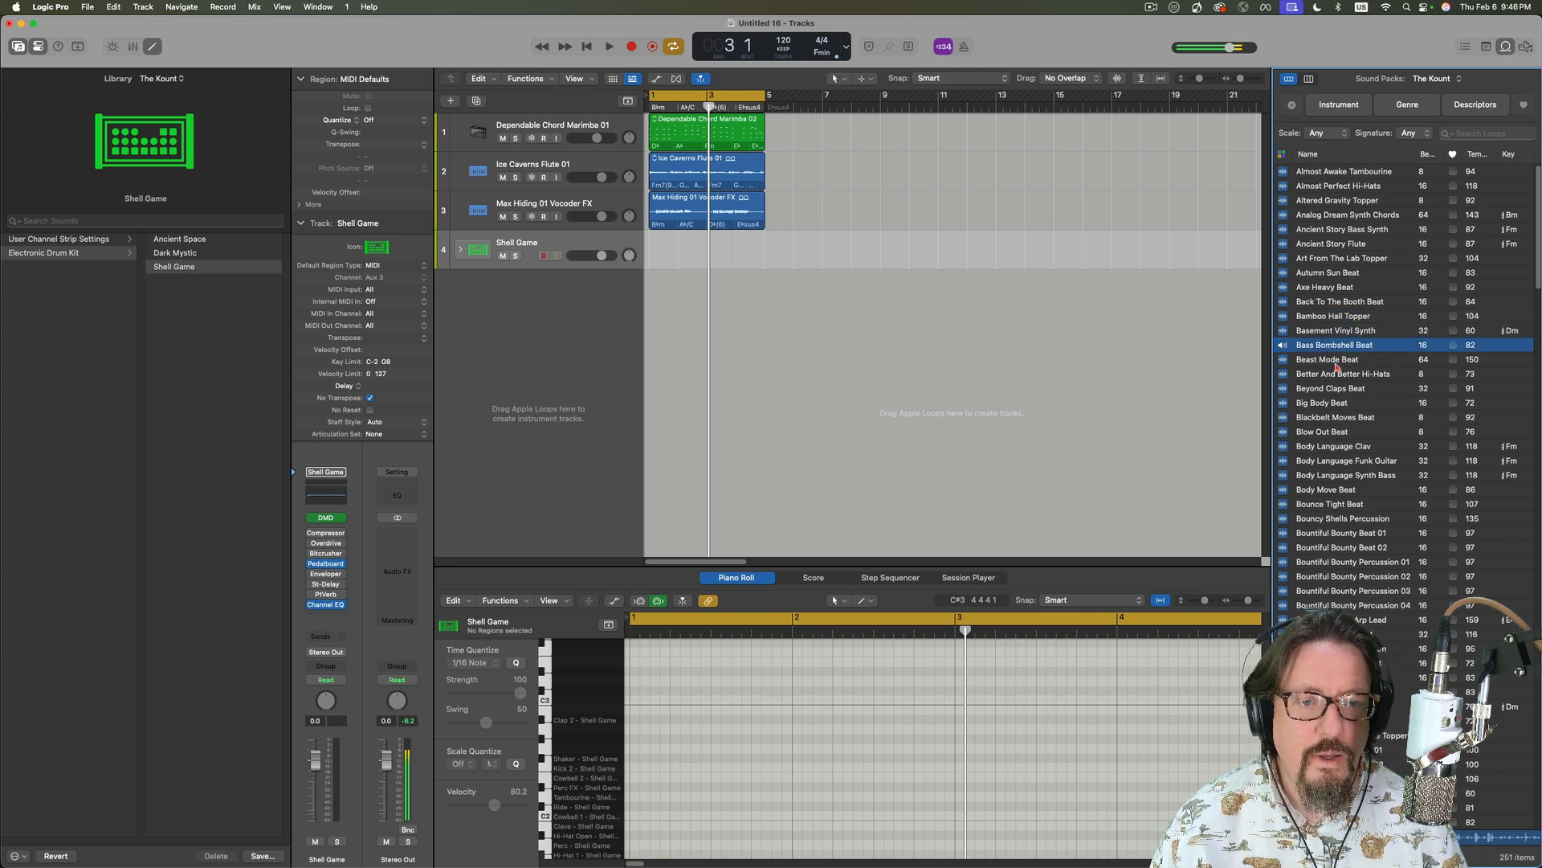
click(1327, 434)
click(1327, 448)
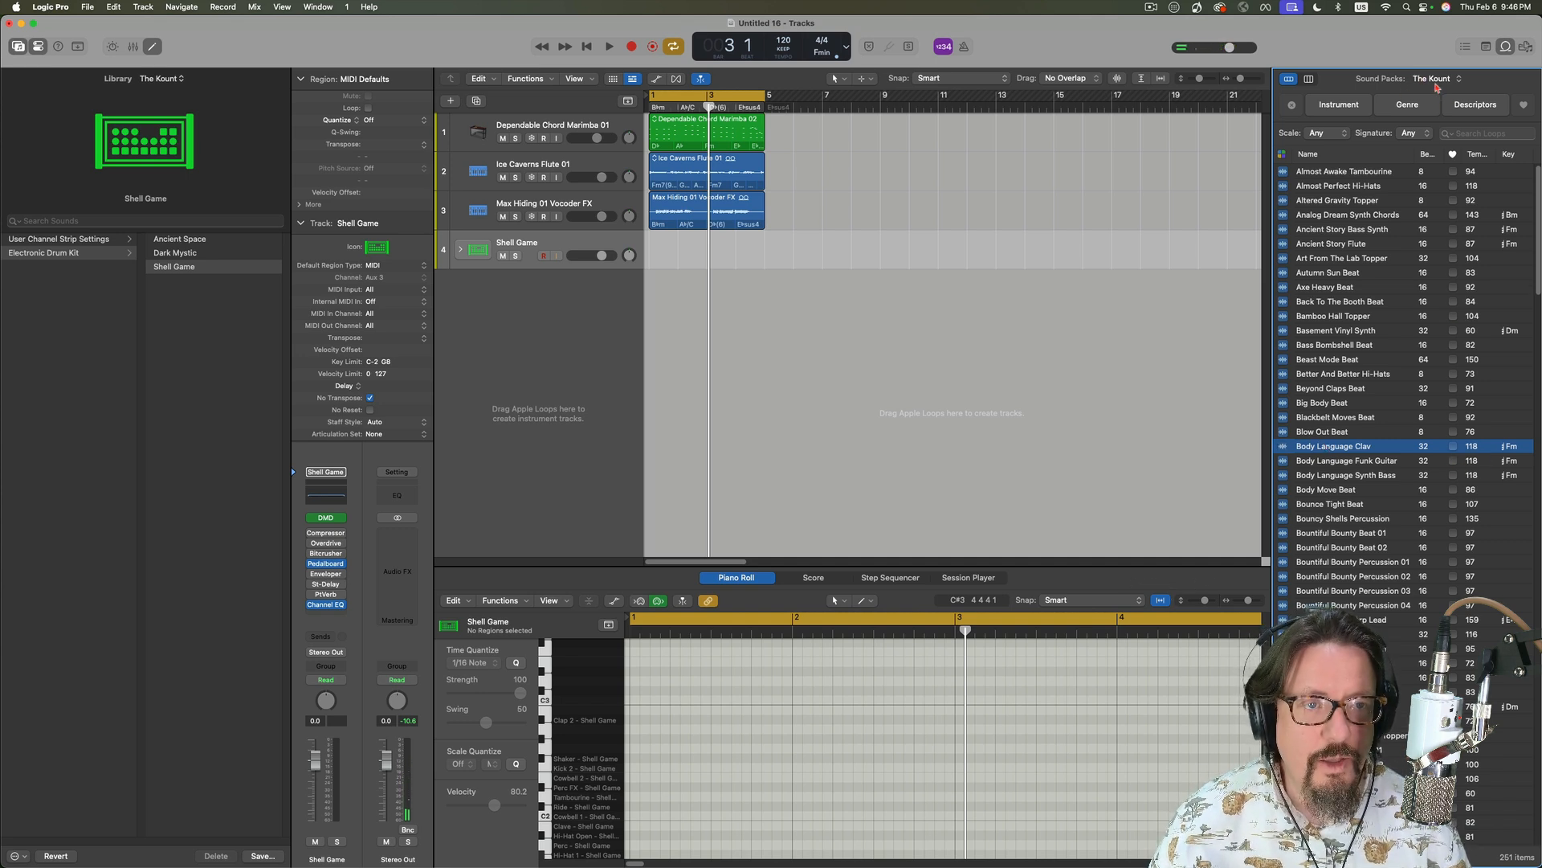
- Switch the Apple Loops filter to the Hardwell sound pack and skim through its loops
click(1437, 79)
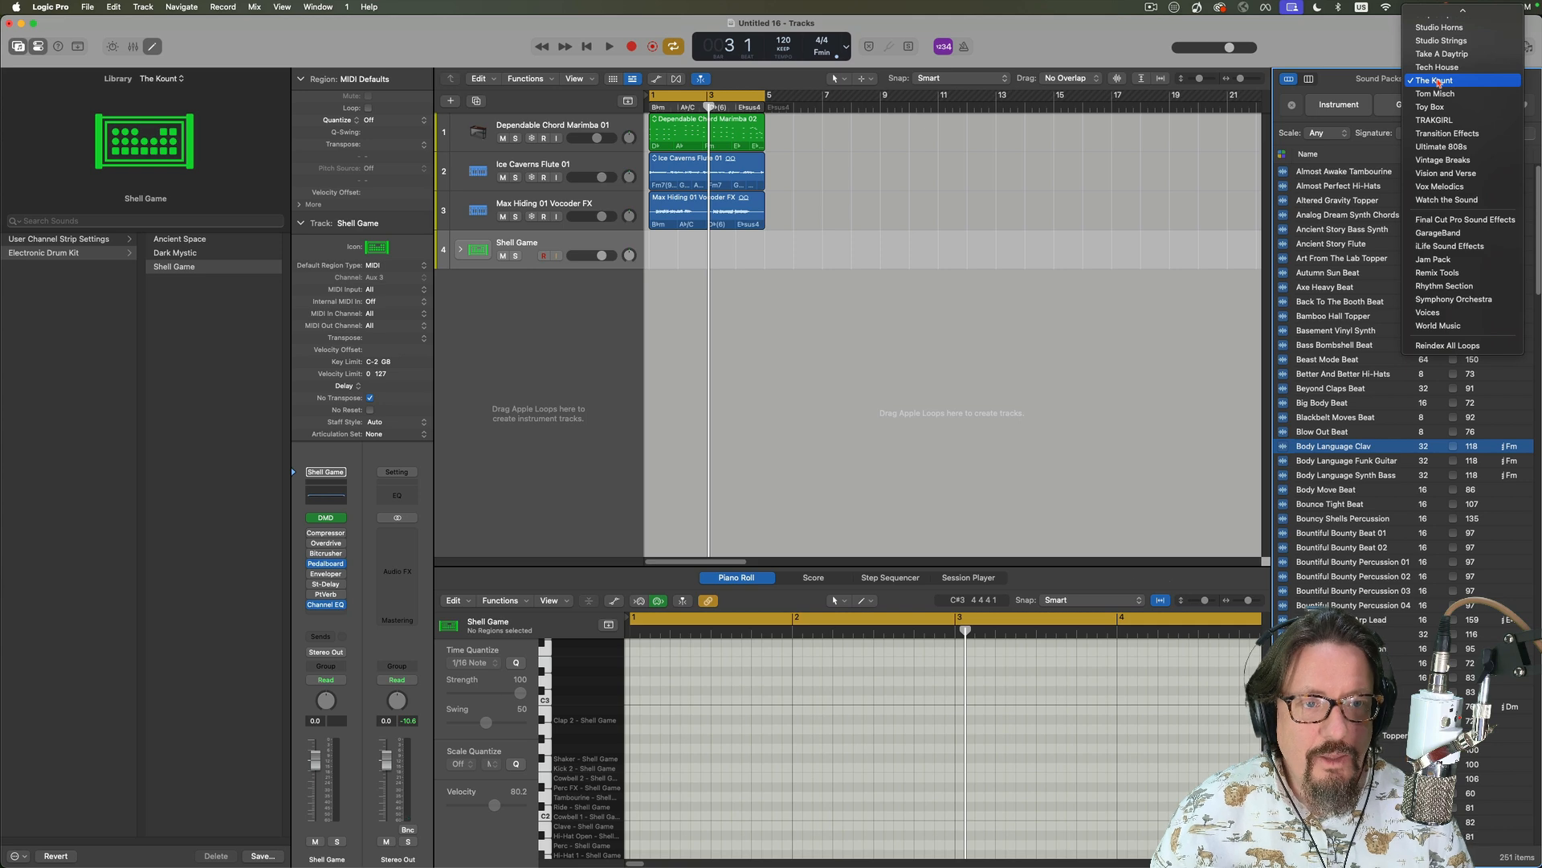
scroll(1431, 67, up, 10)
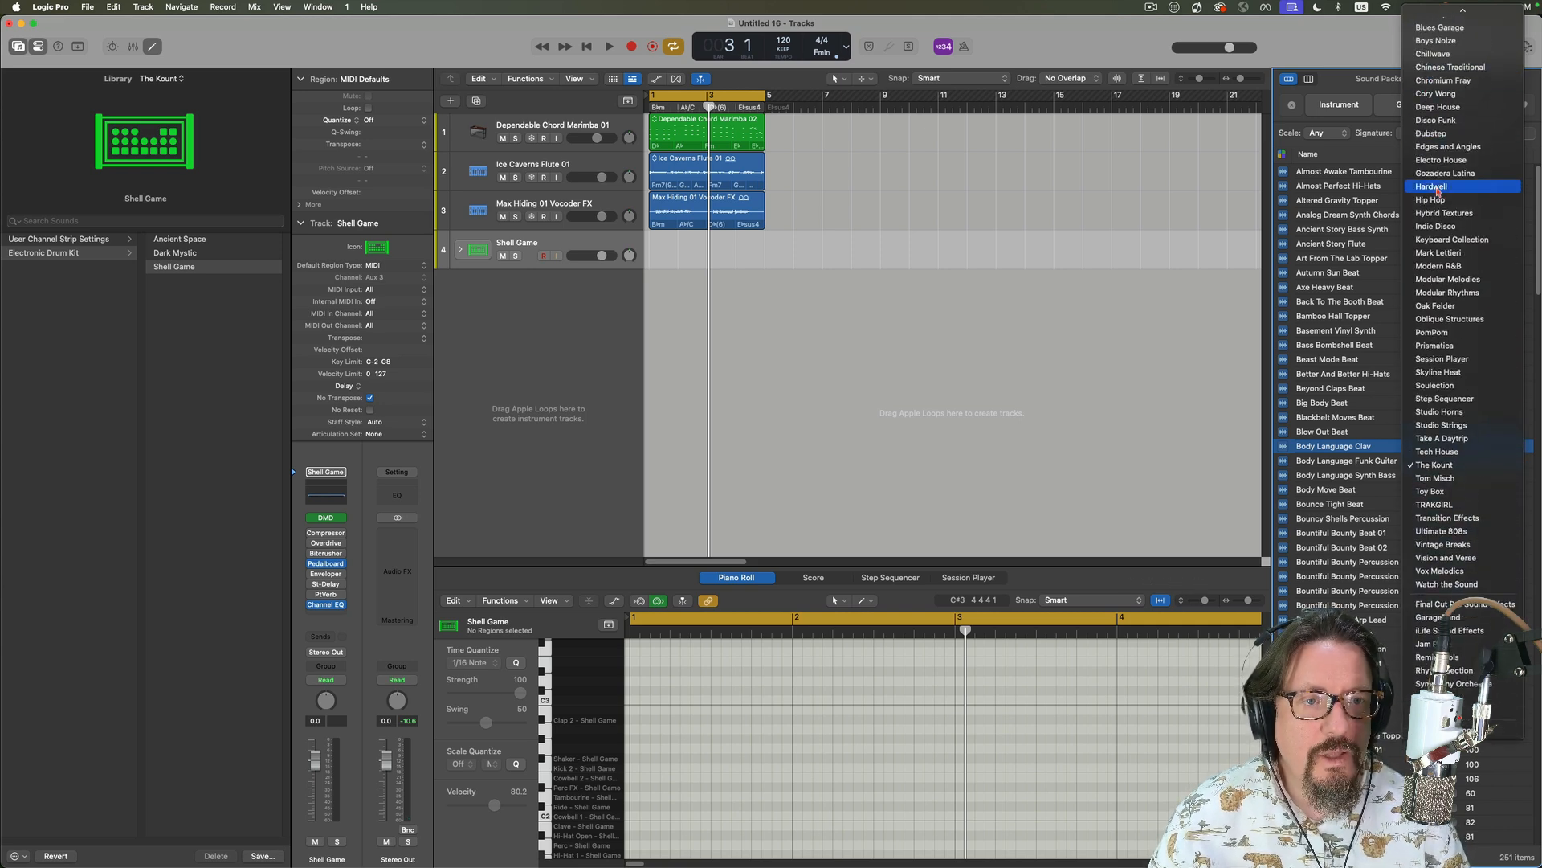
click(1434, 186)
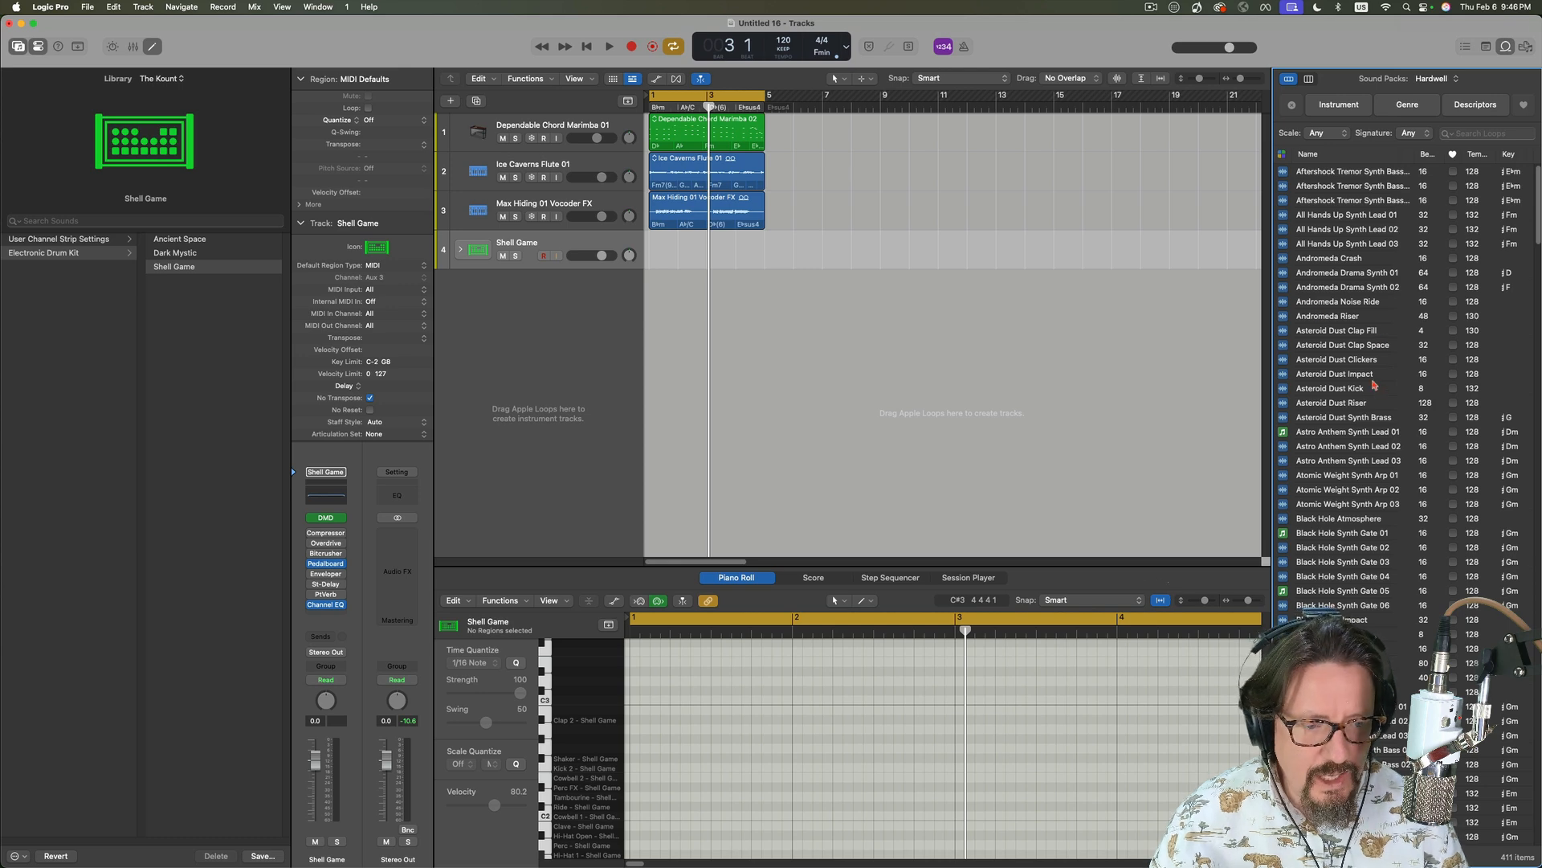
scroll(1349, 374, down, 10)
scroll(1349, 373, down, 15)
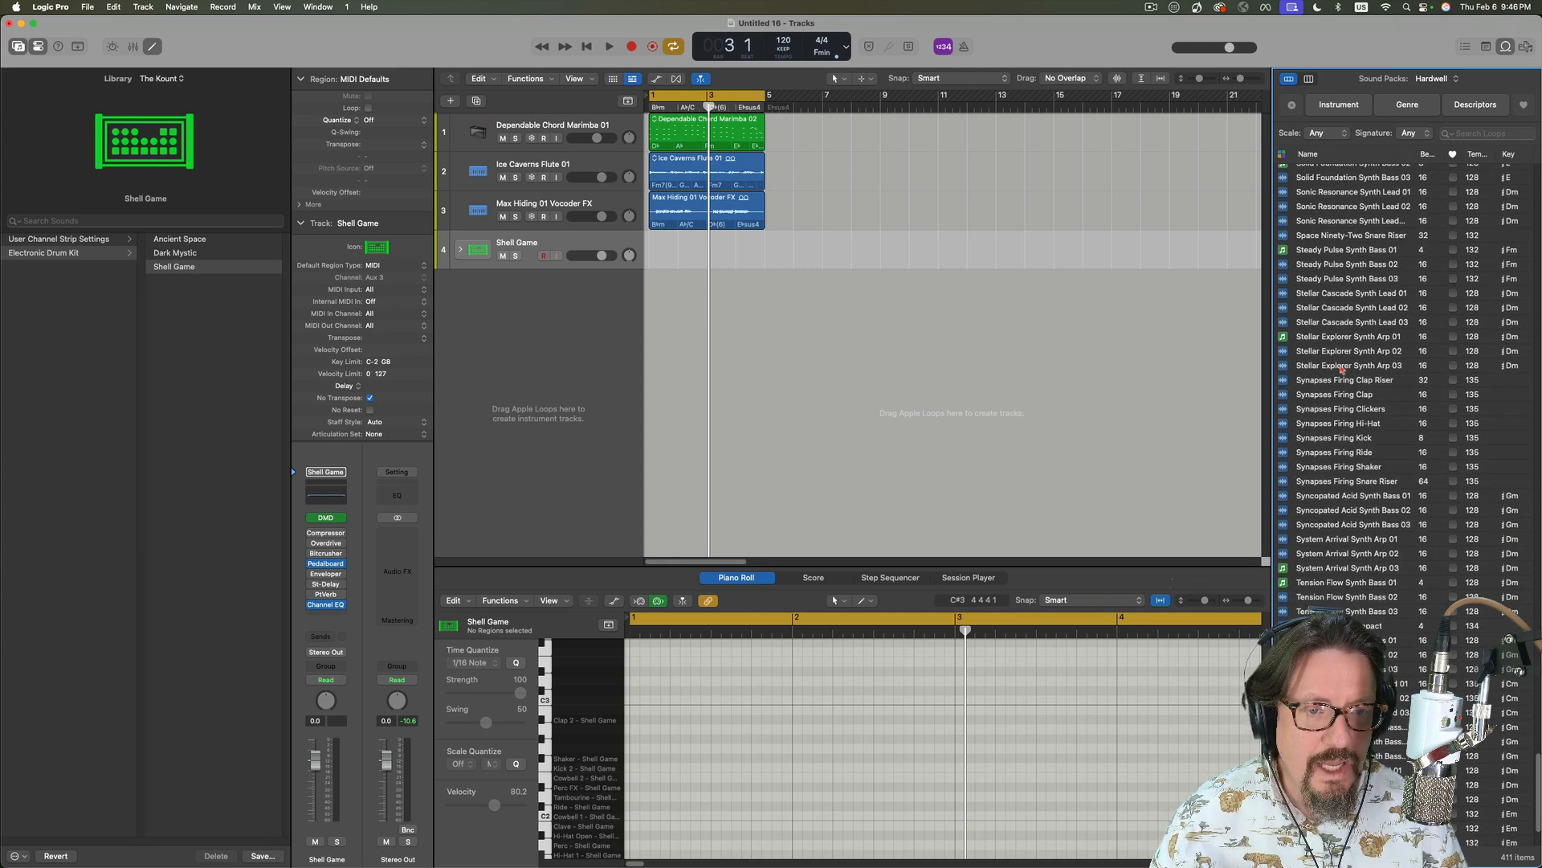
scroll(1313, 345, down, 1)
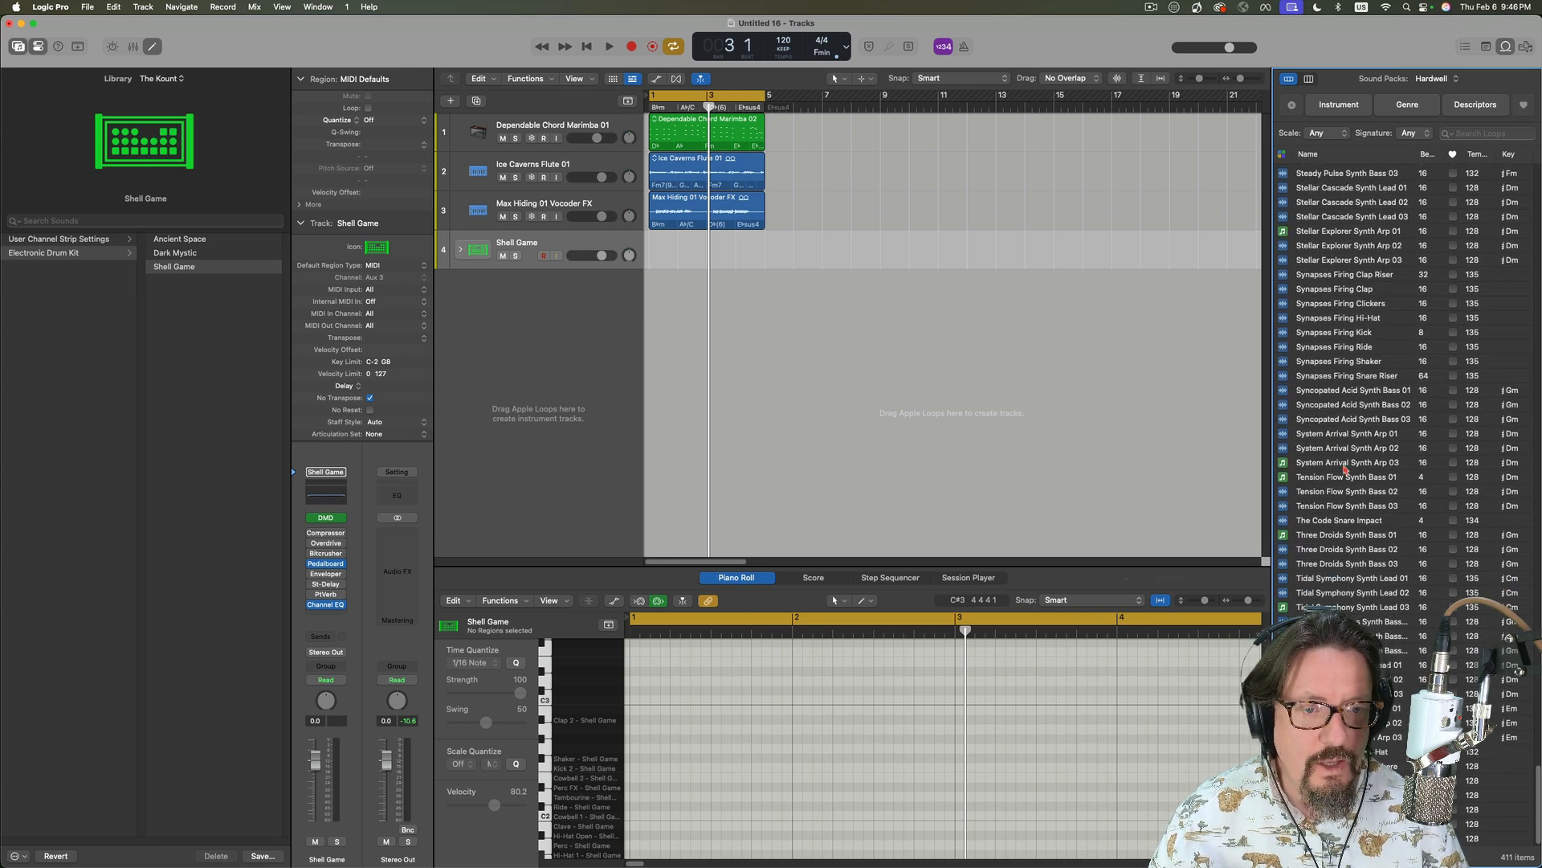
- Audition the Hardwell loops System Arrival Synth Arp 03, Tension Flow Synth Bass 01 to 03, and Synapses Firing Shaker and Hi-Hat
click(1342, 466)
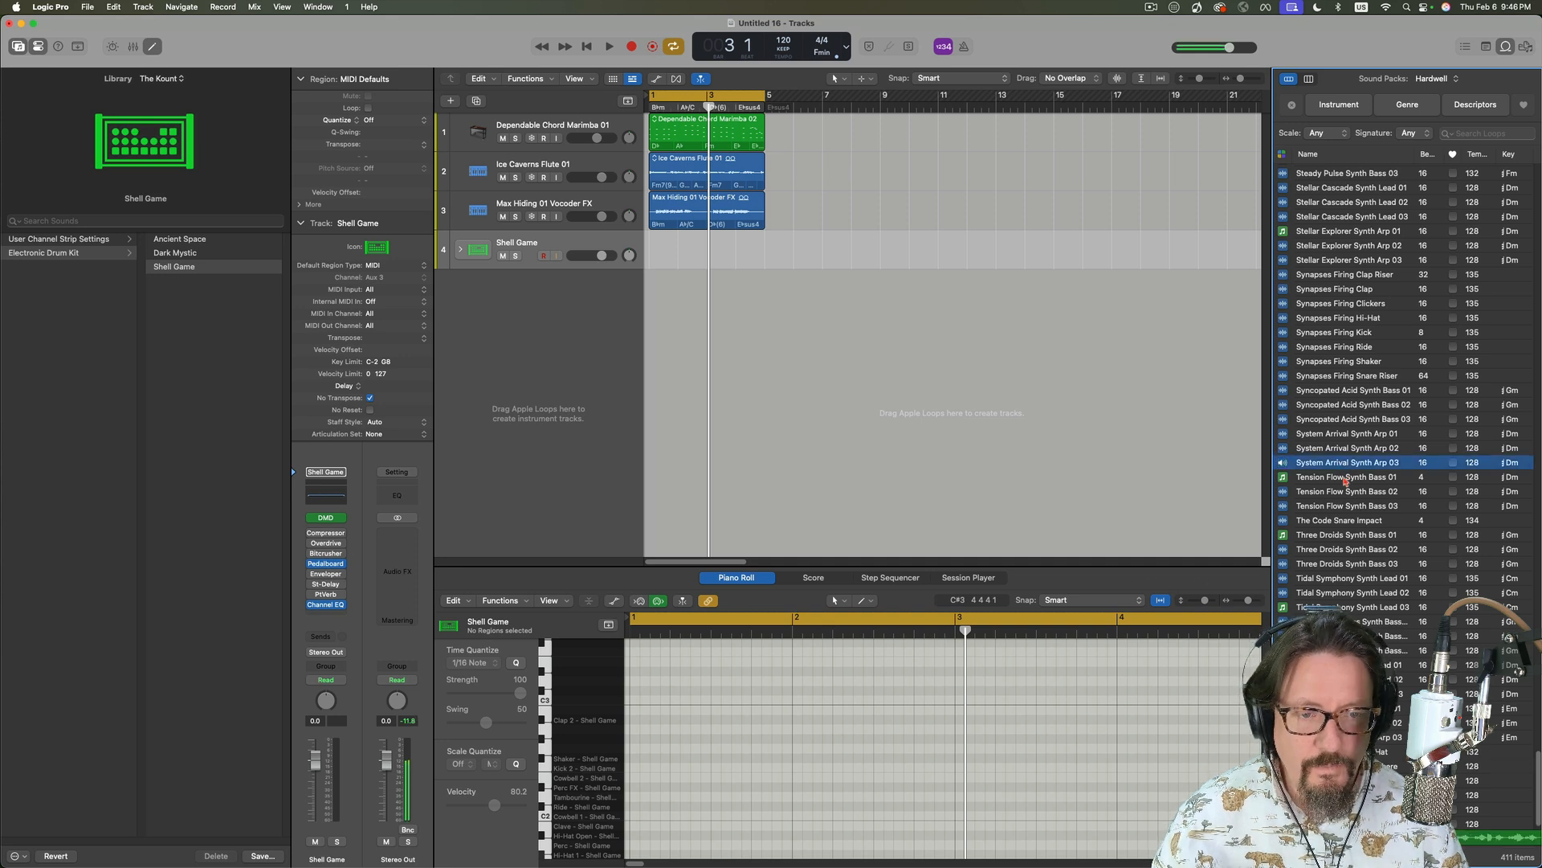
click(1340, 477)
click(1340, 492)
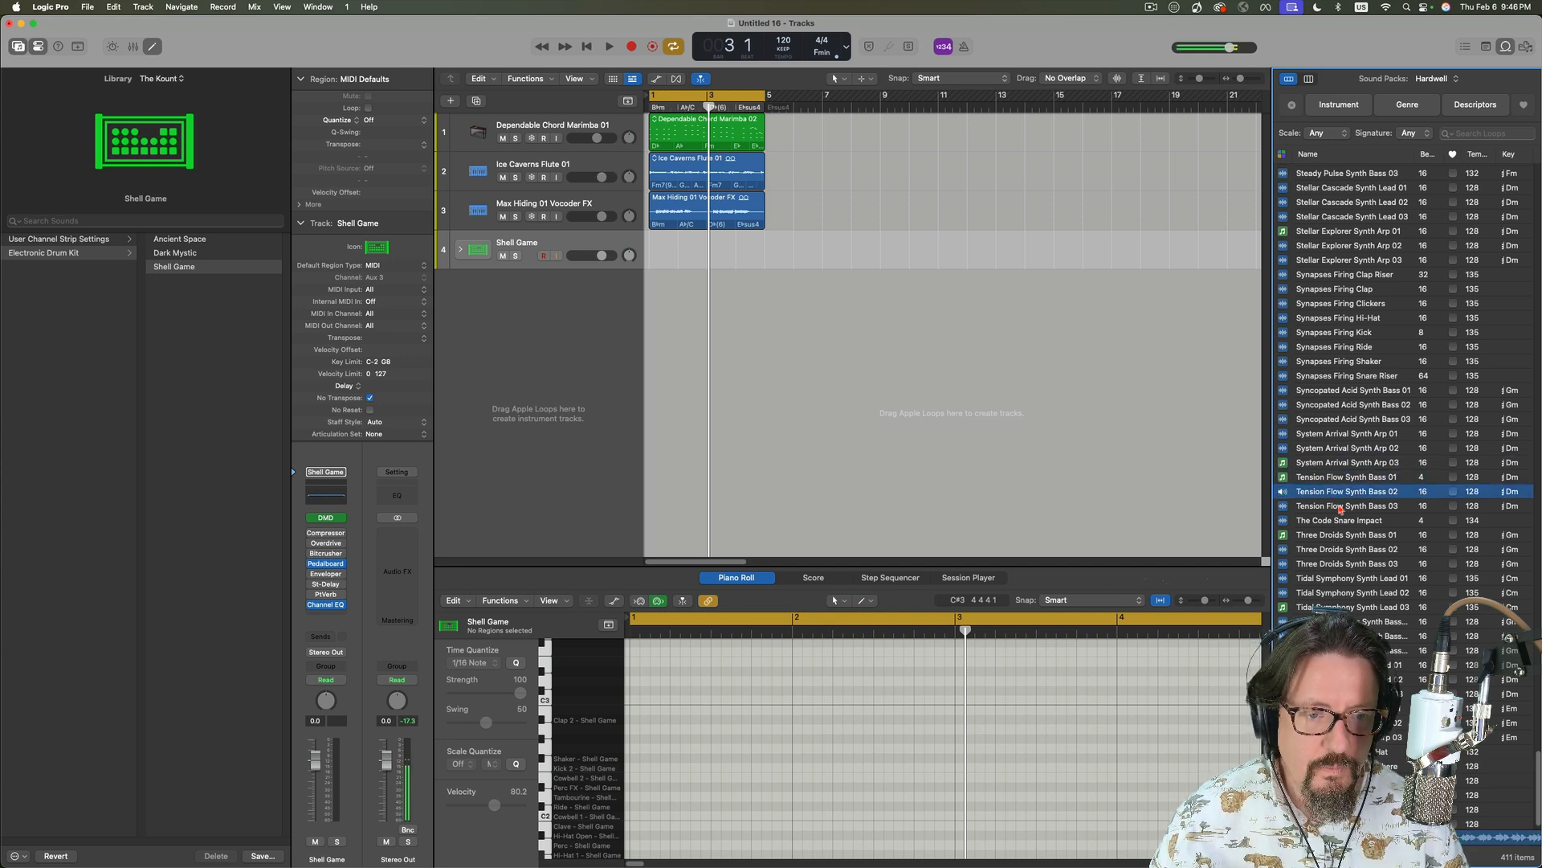
click(1341, 506)
click(1311, 362)
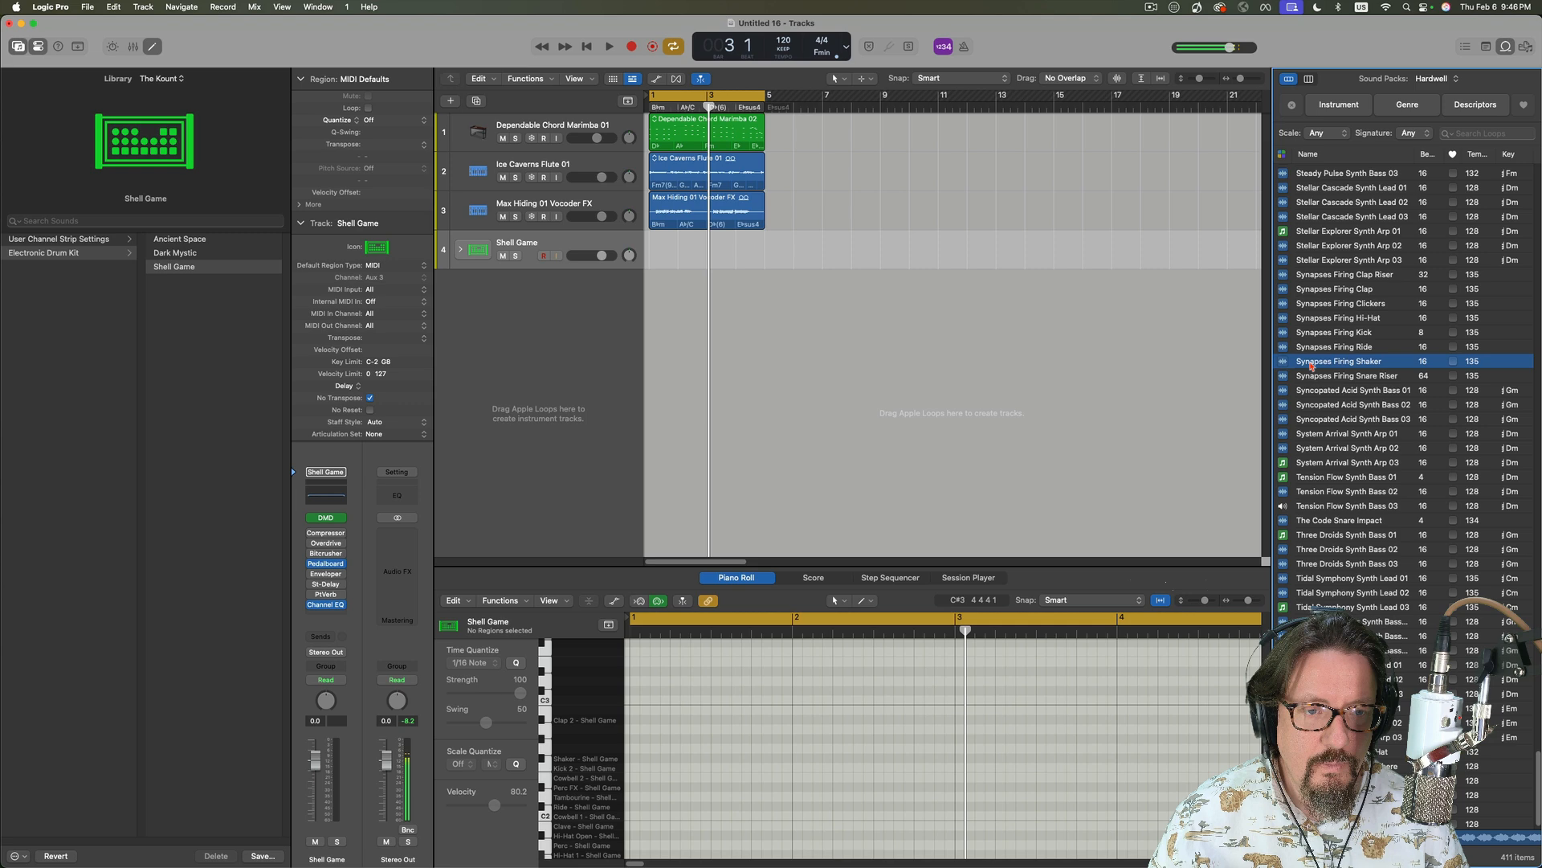
click(1322, 320)
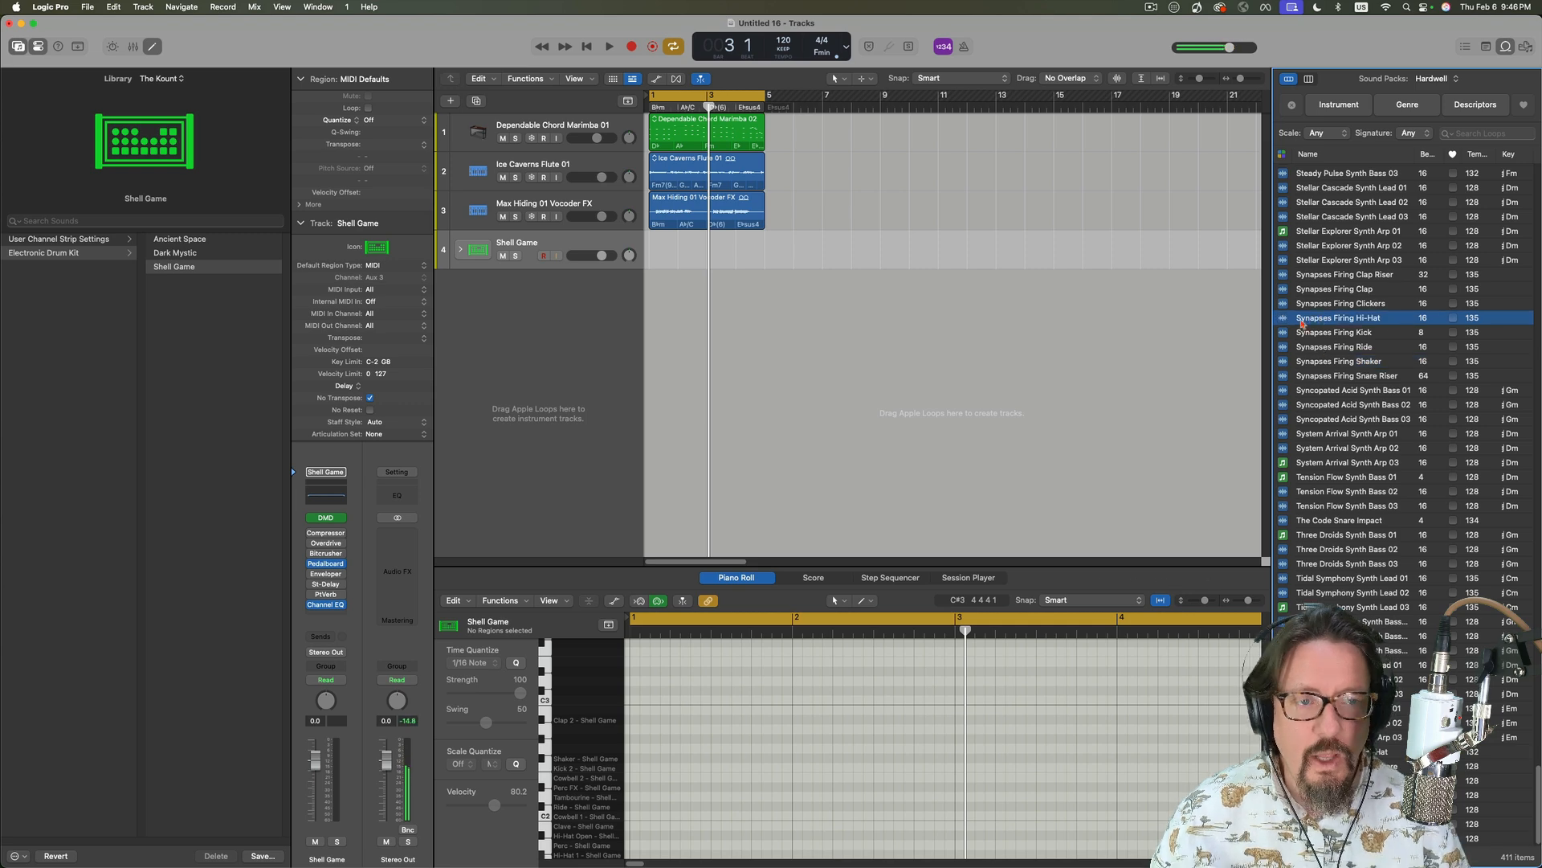
- Filter the Apple Loops to the Cory Wong sound pack and skim through its loop list
click(1433, 80)
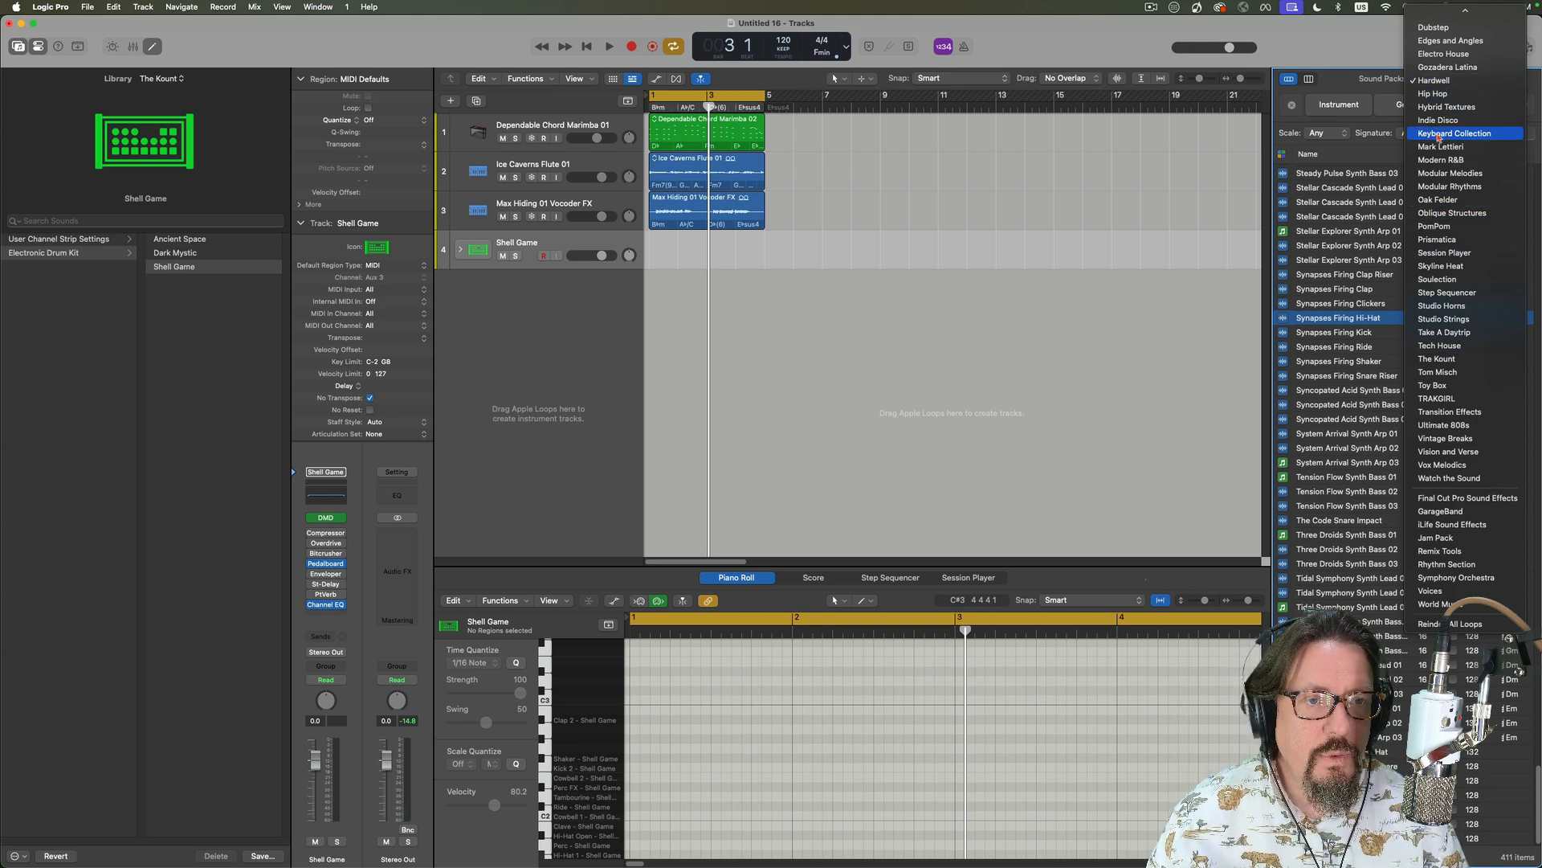
click(1429, 191)
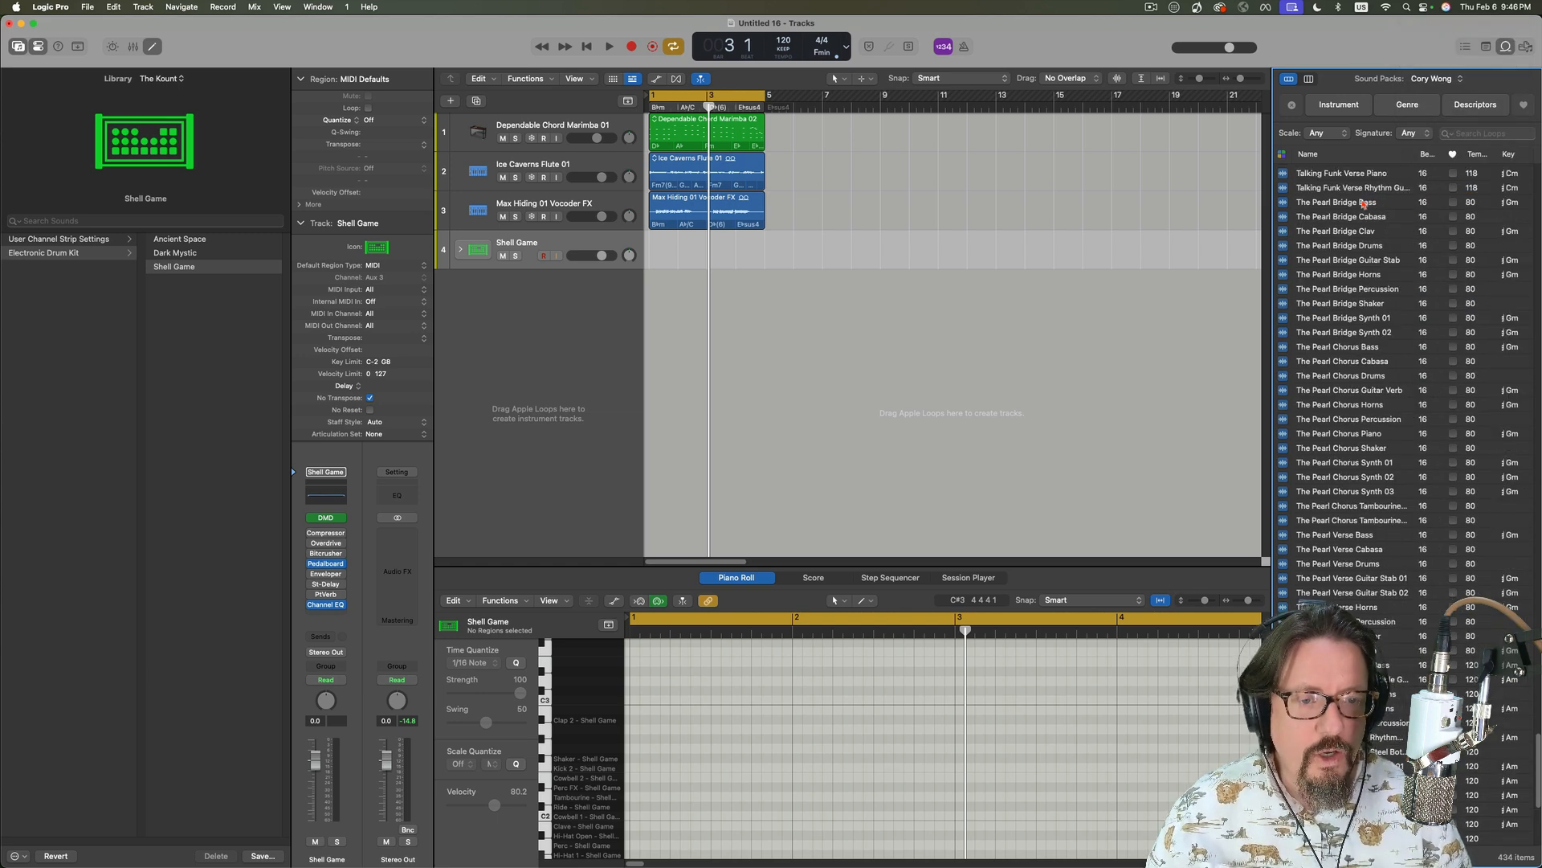
scroll(1352, 242, down, 5)
scroll(1348, 249, up, 20)
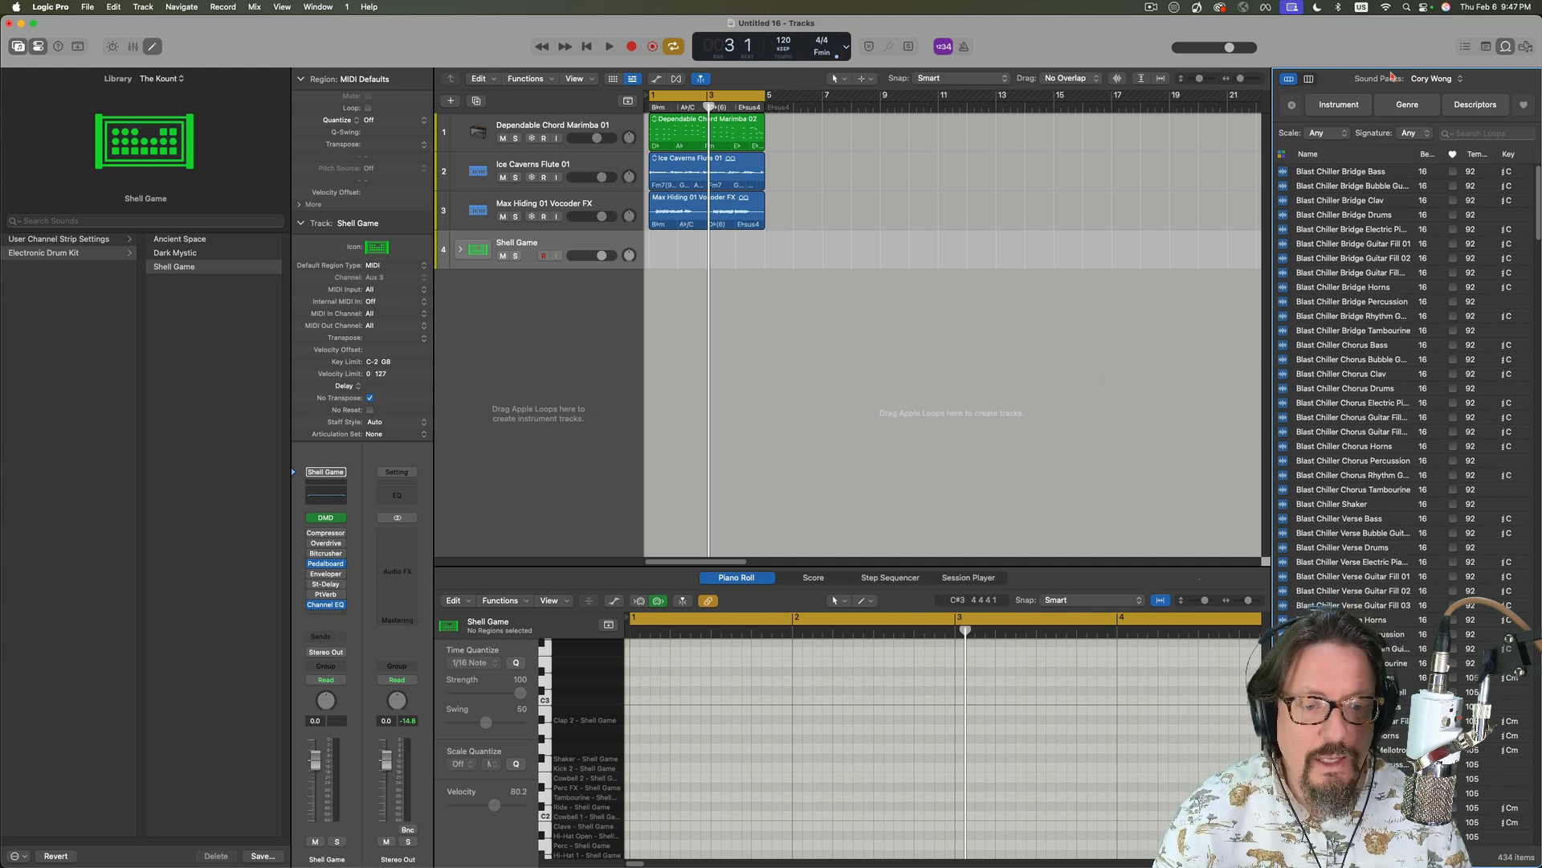
- Switch the Apple Loops filter to the Hybrid Textures sound pack and skim through its loops
click(1435, 80)
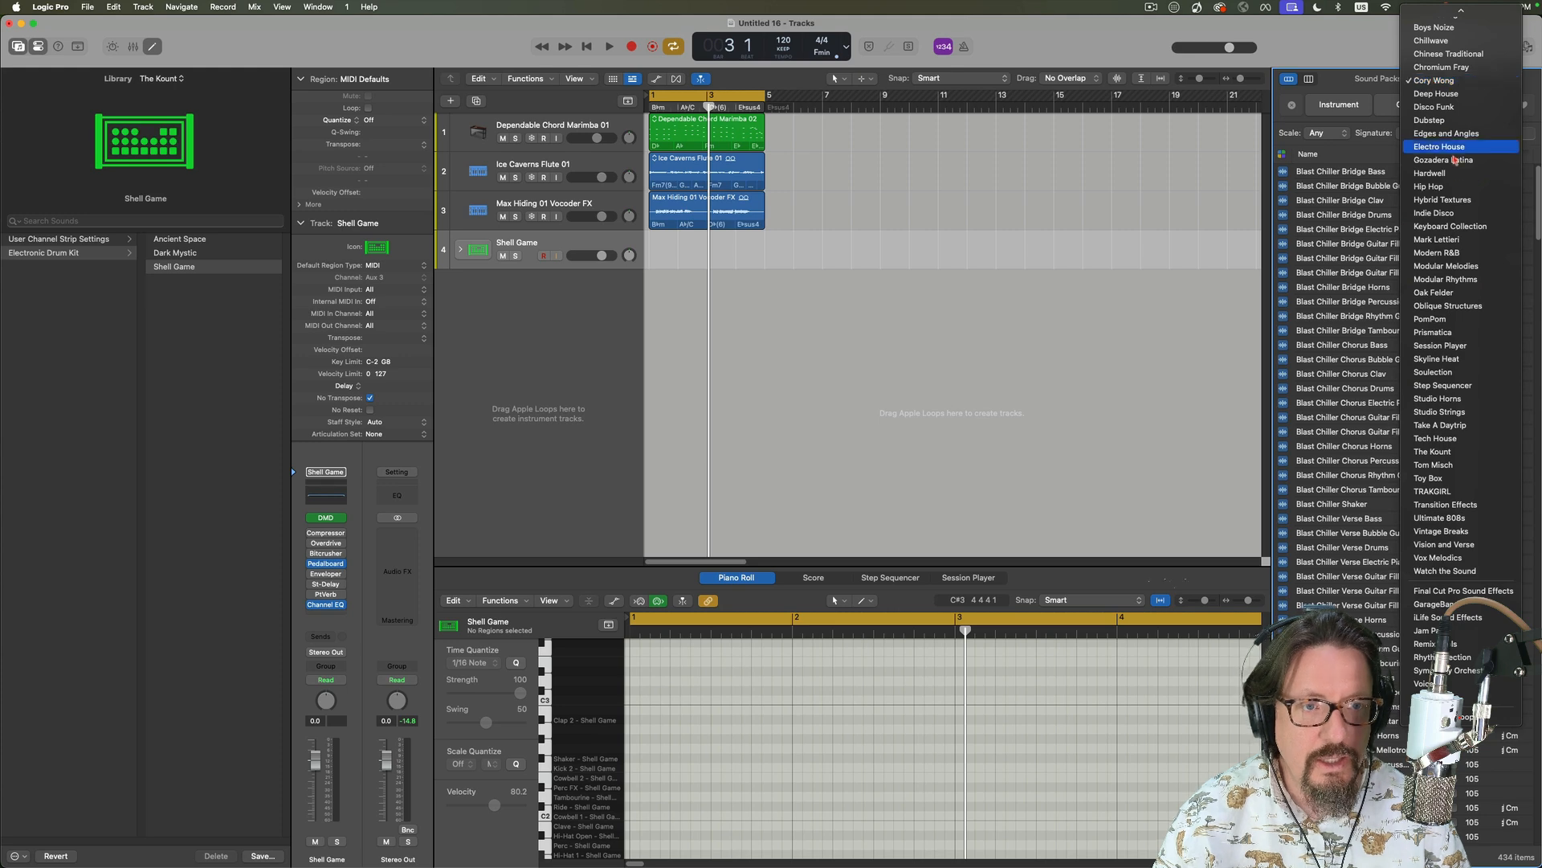
click(1451, 200)
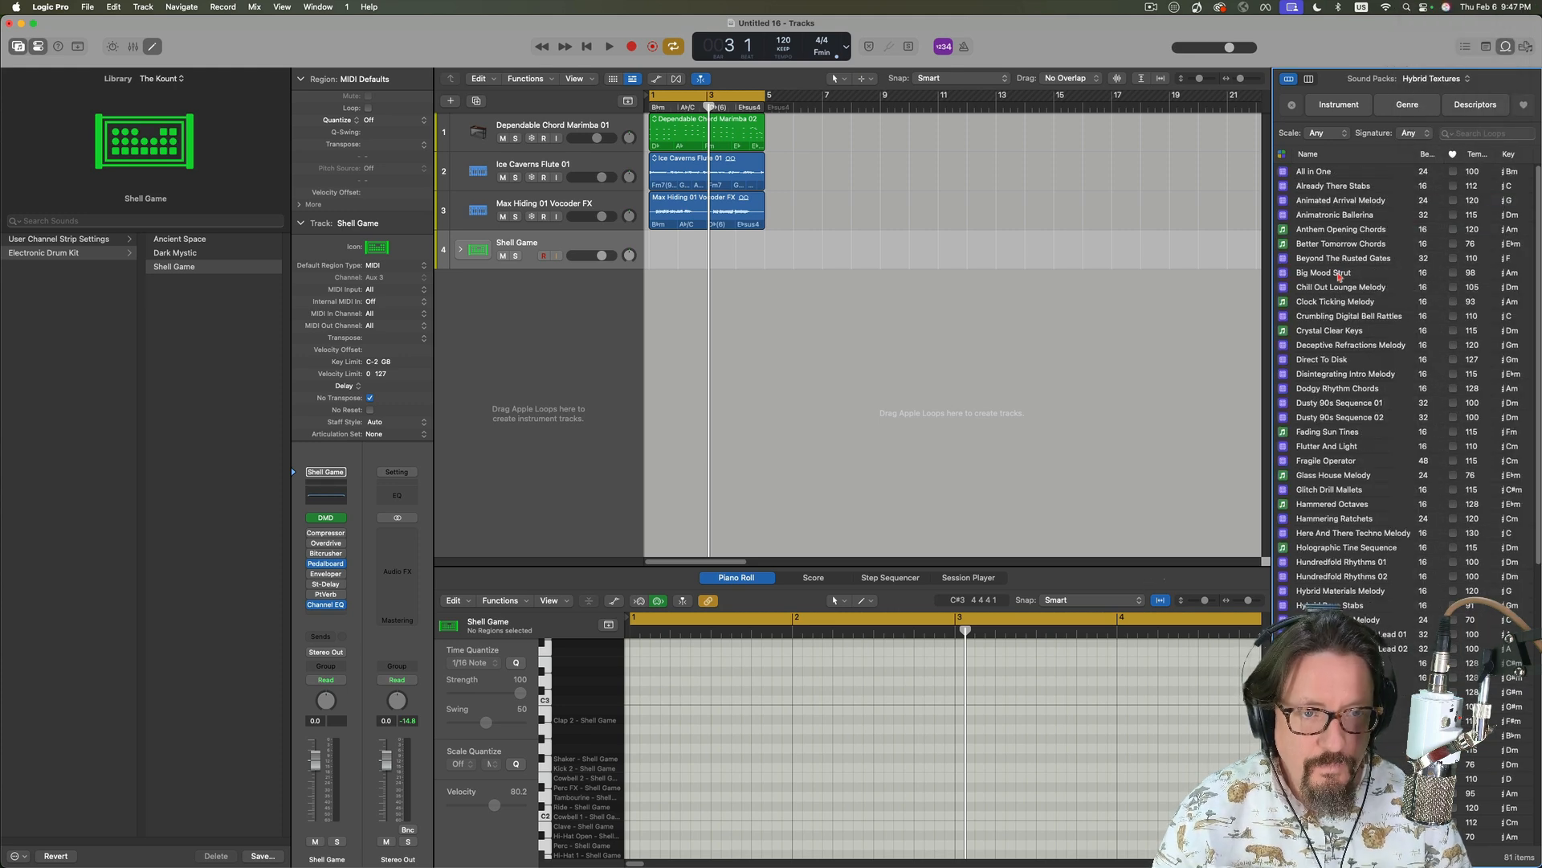
scroll(1339, 277, down, 10)
scroll(1341, 286, up, 10)
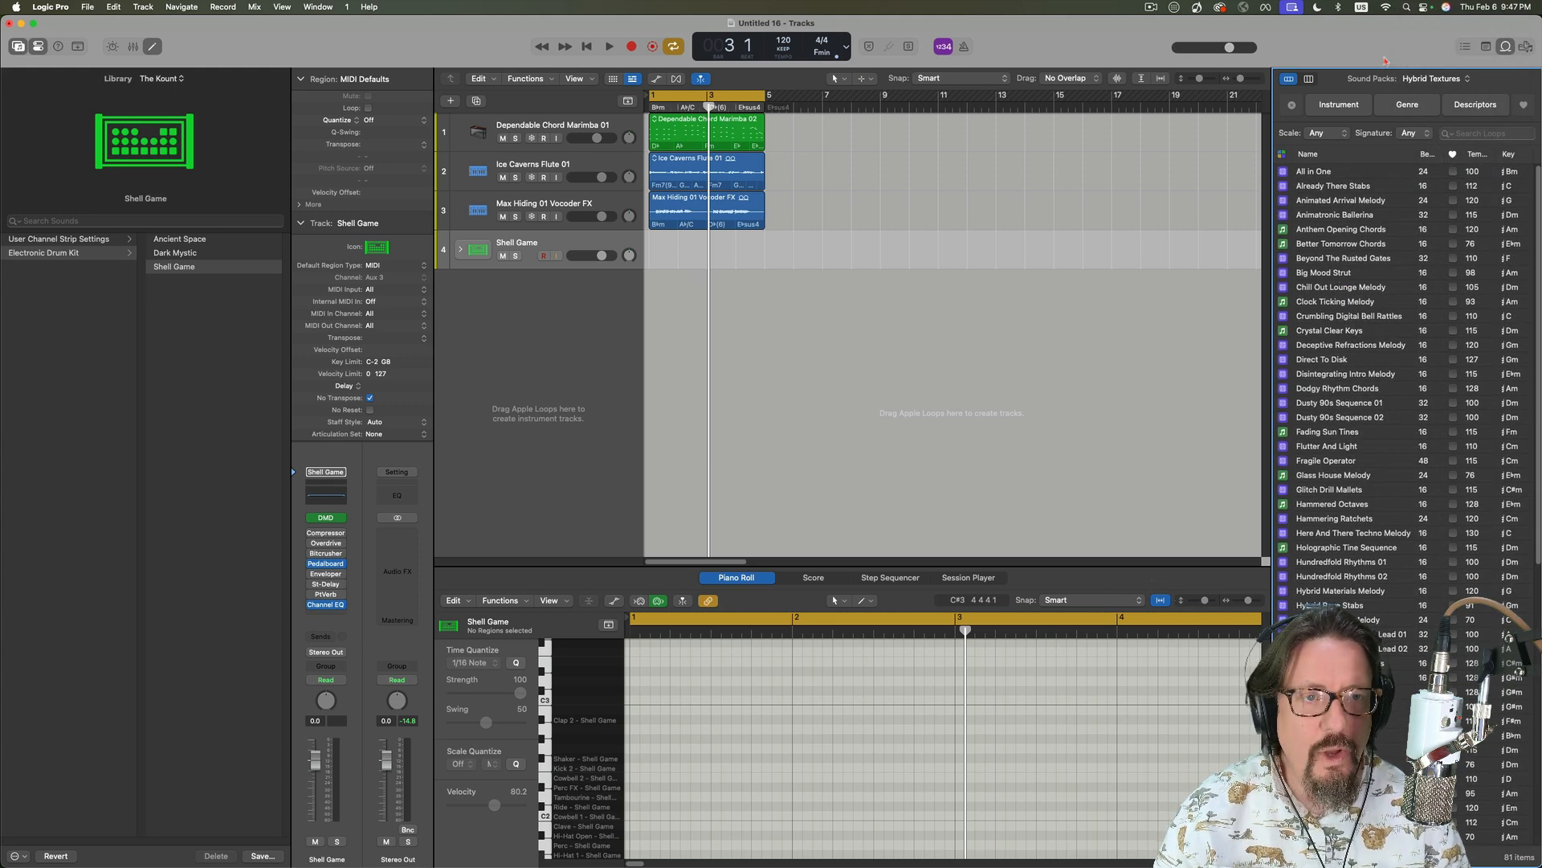
- Switch the Apple Loops filter to the Vox Melodics sound pack and skim down to the Zoe vocal loops
click(1433, 78)
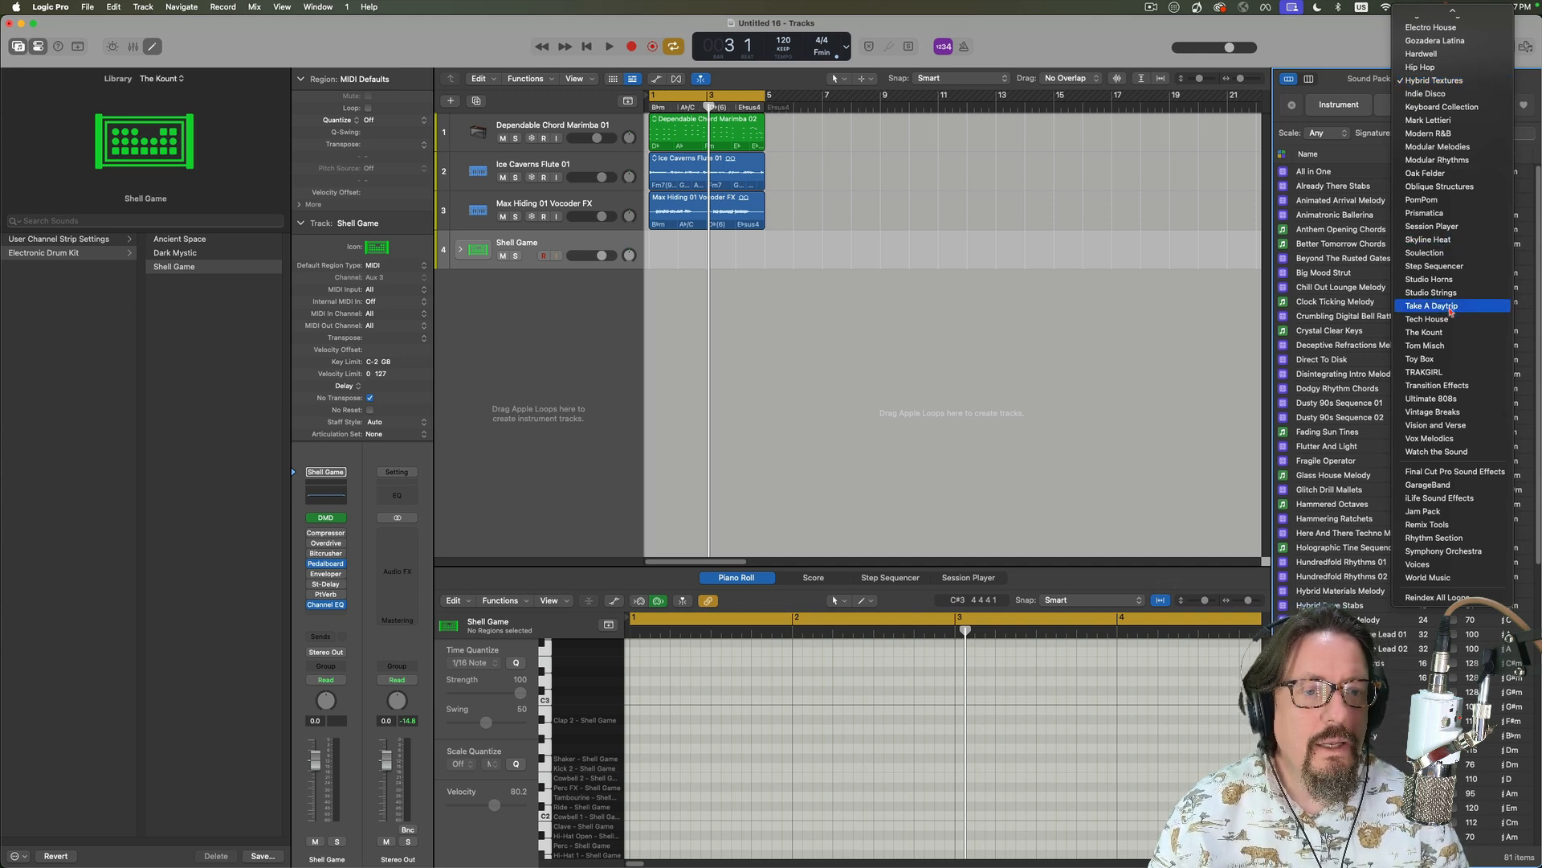
click(1437, 440)
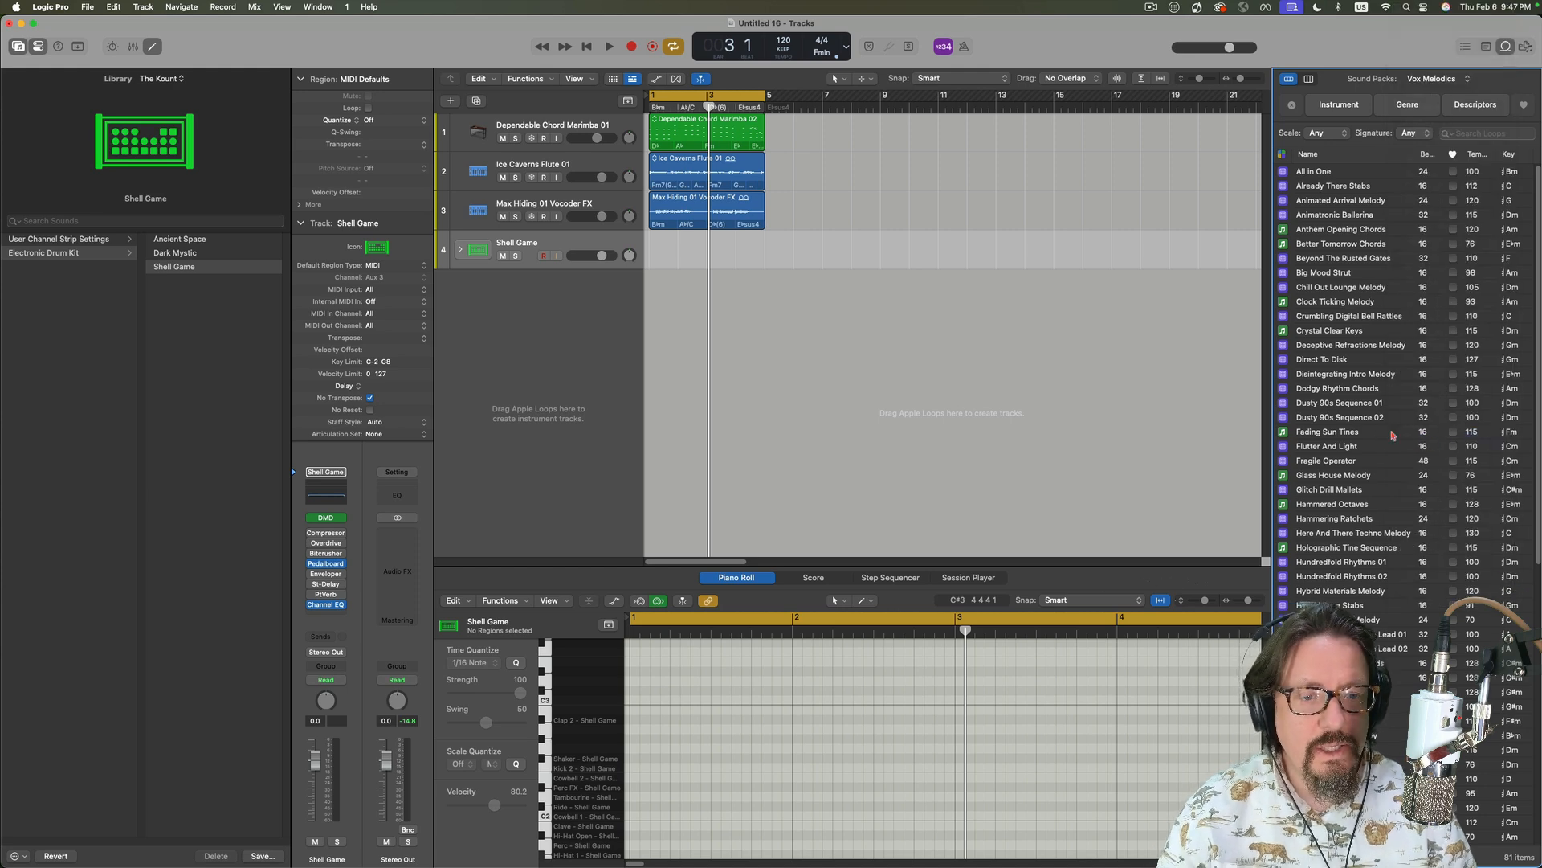
scroll(1346, 418, down, 20)
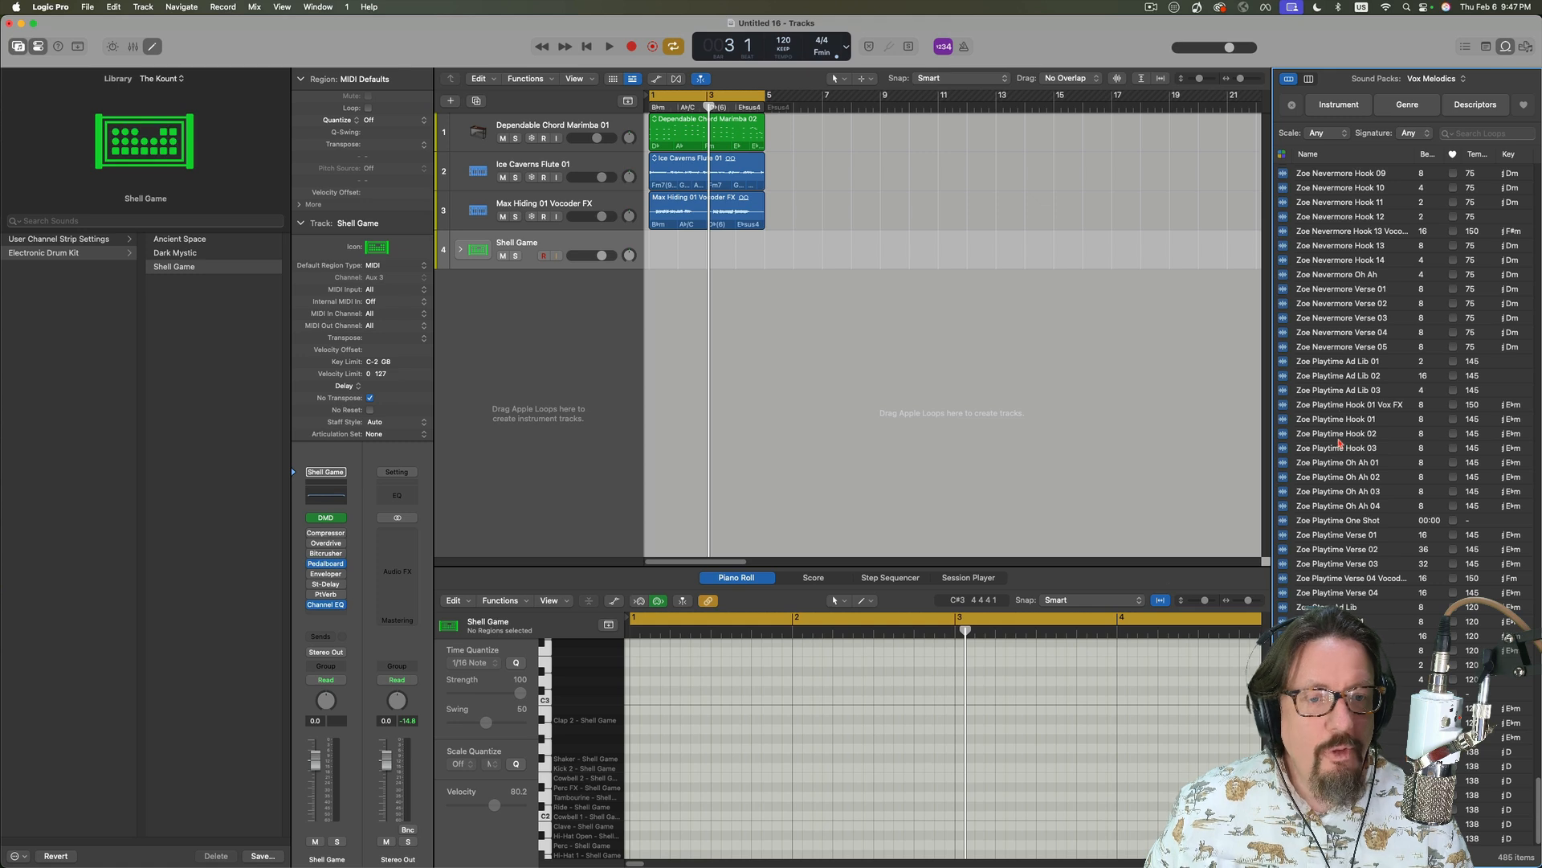
- Audition the vocal loops Zoe Playtime Ad Lib 03 and 01 and Zoe Nevermore Verse 05 and 03
click(1337, 392)
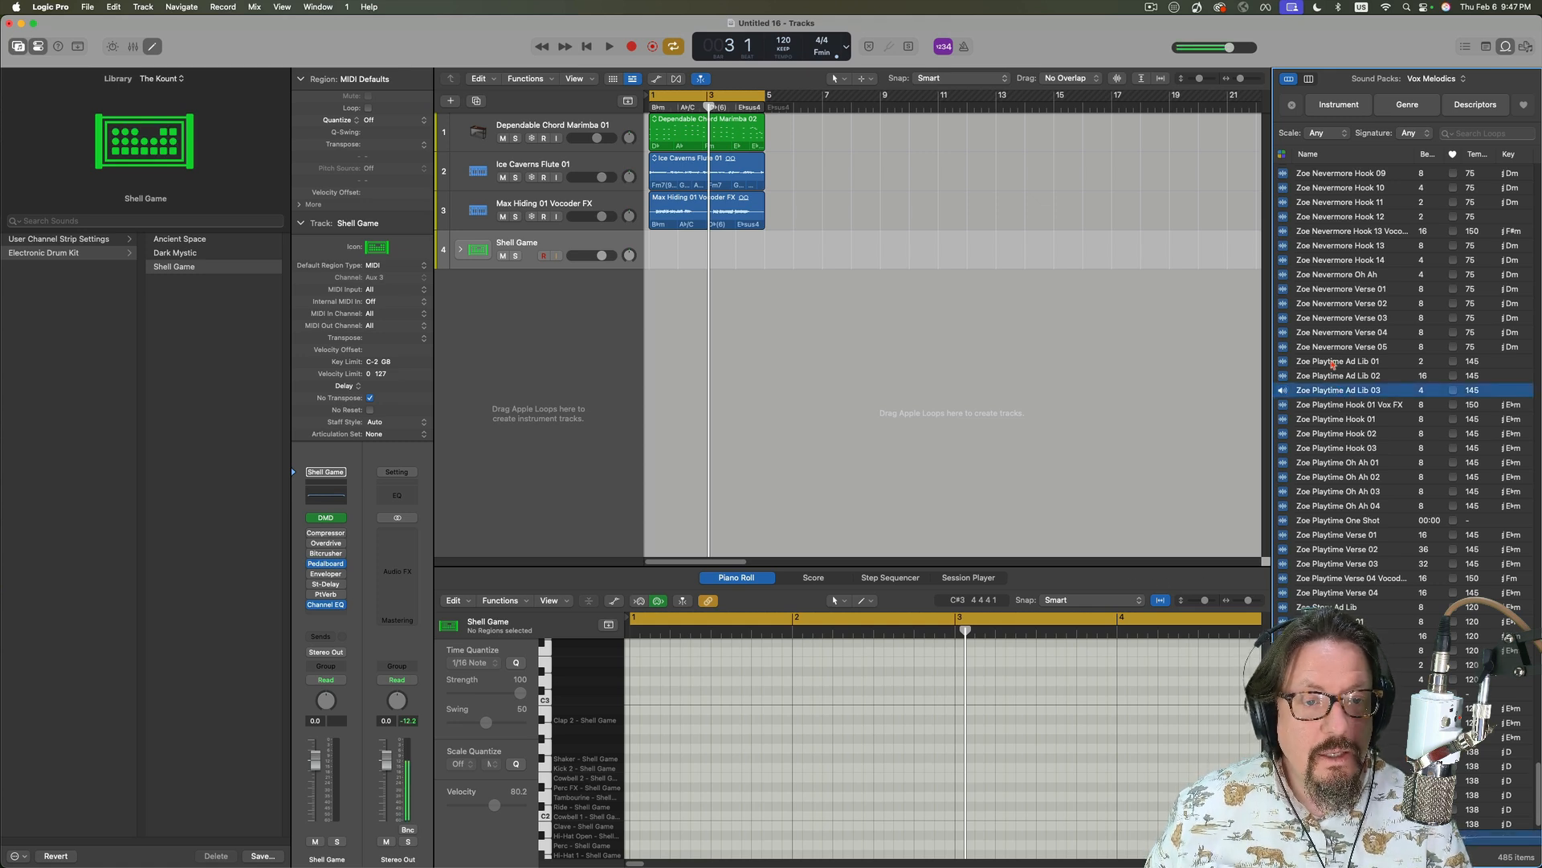
click(1332, 362)
click(1330, 348)
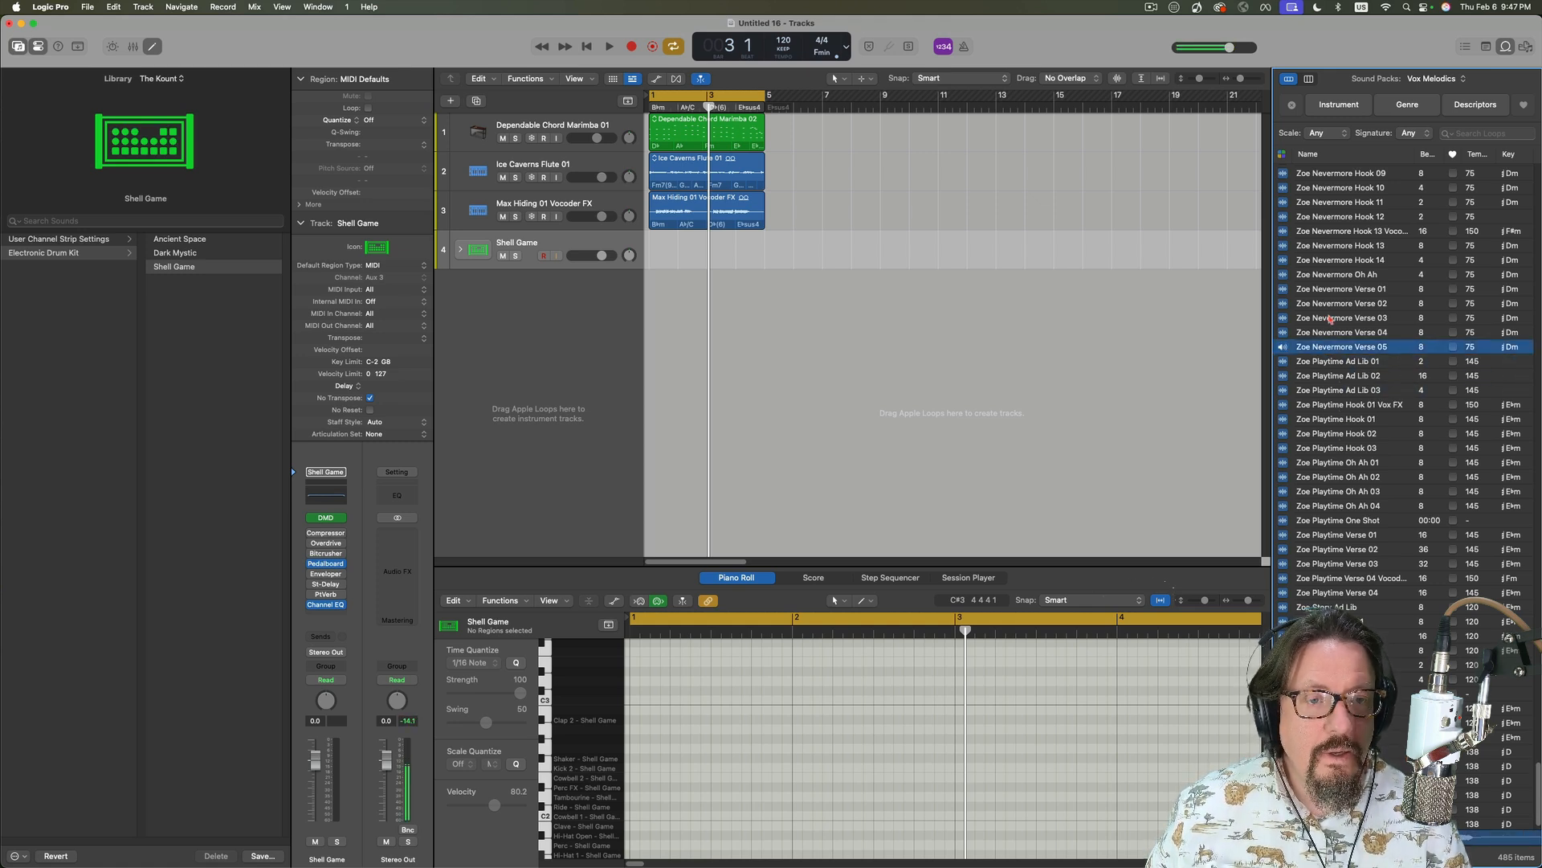
click(1330, 318)
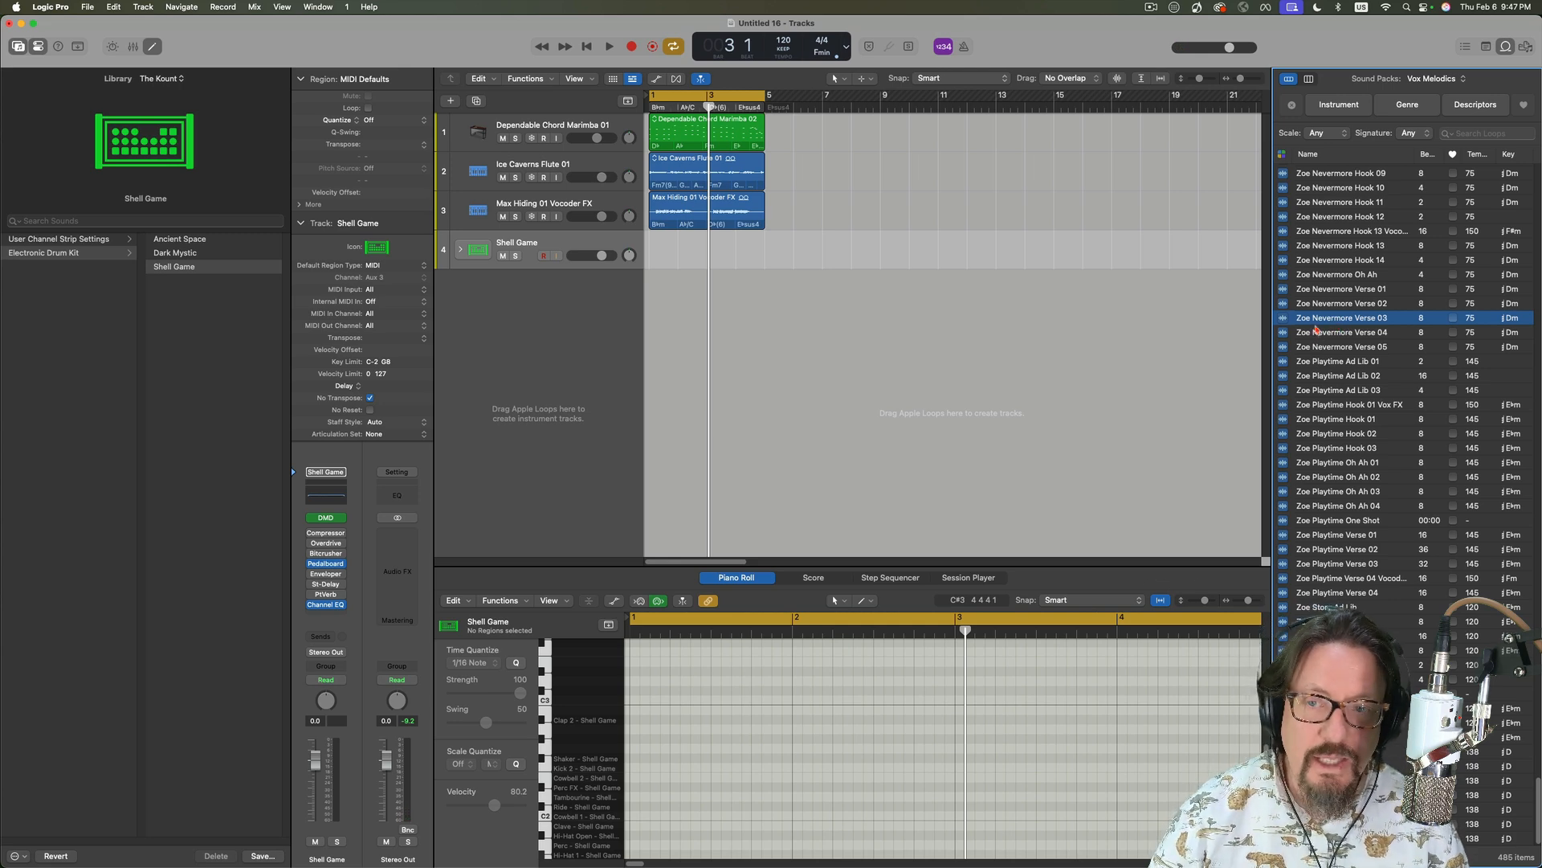
- Switch the Library to the Hybrid Textures pack and browse its Synthesizer and Arpeggiator categories
click(172, 78)
mouse_move(173, 9)
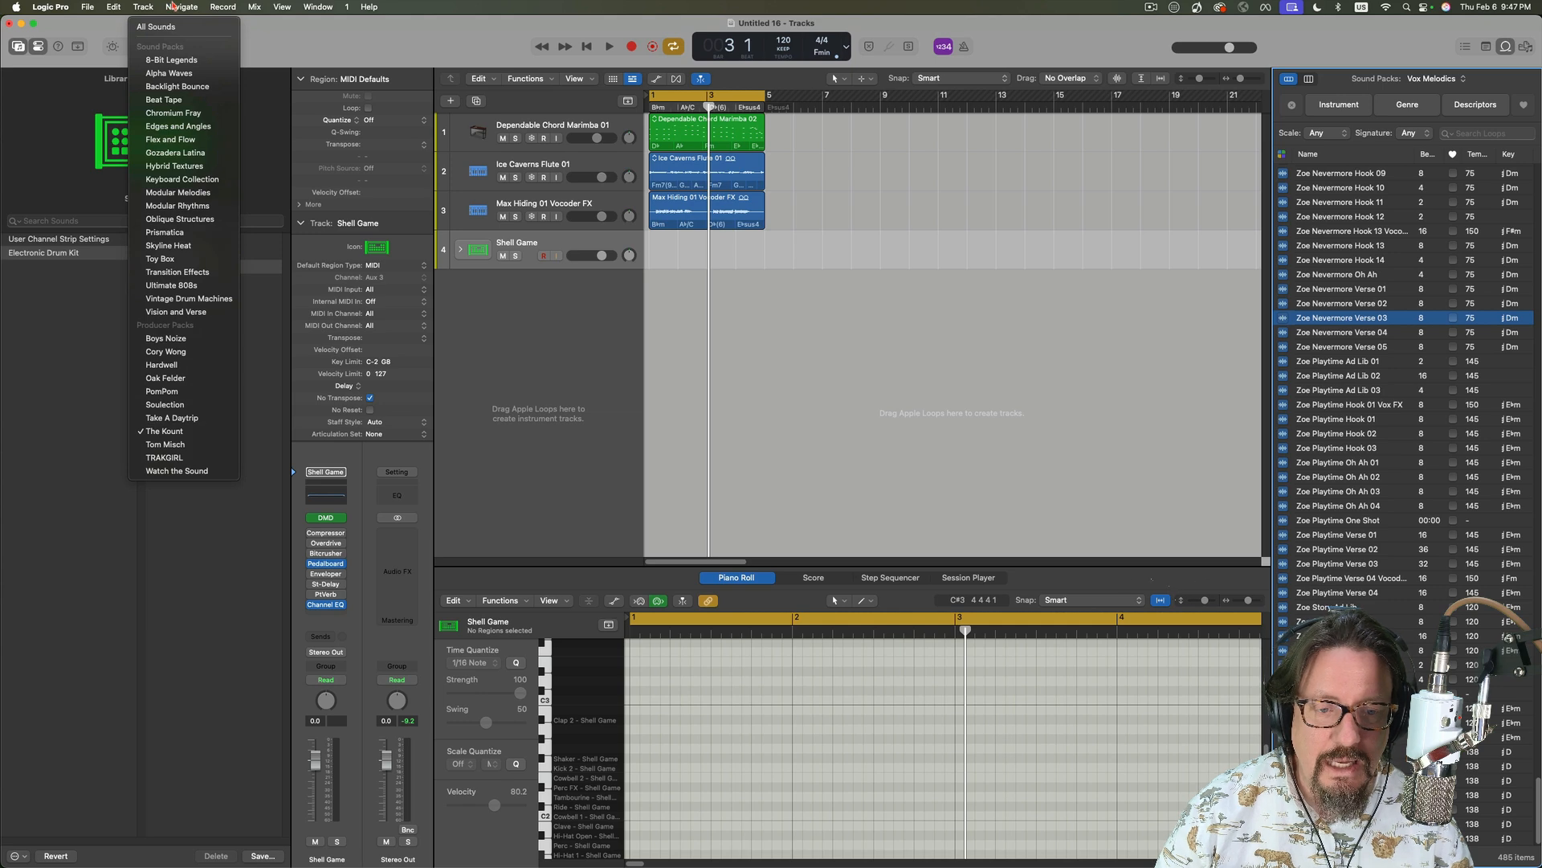
click(174, 166)
click(69, 254)
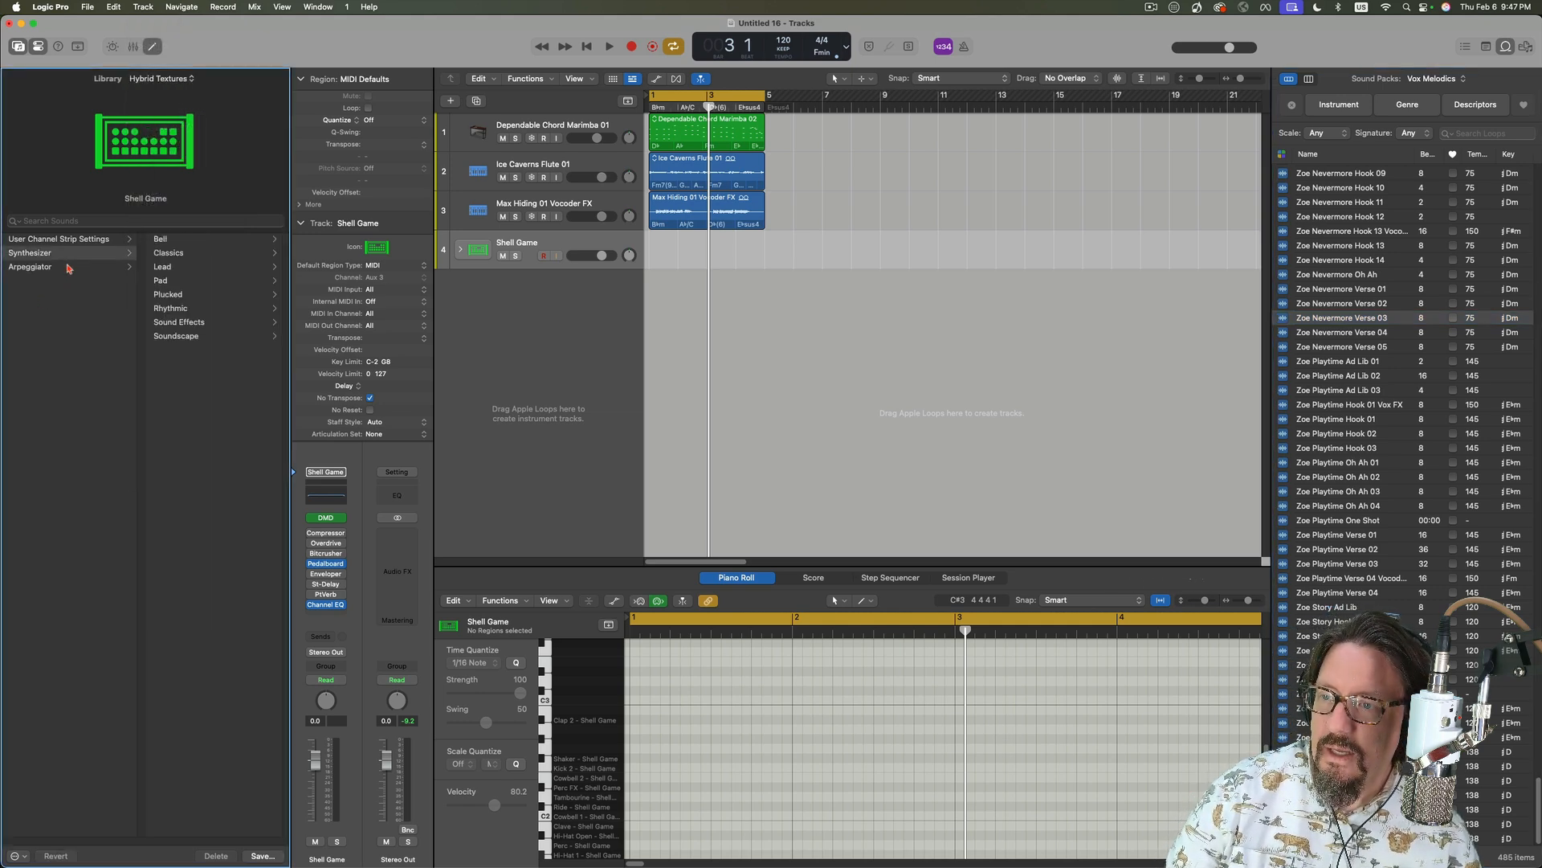
click(174, 267)
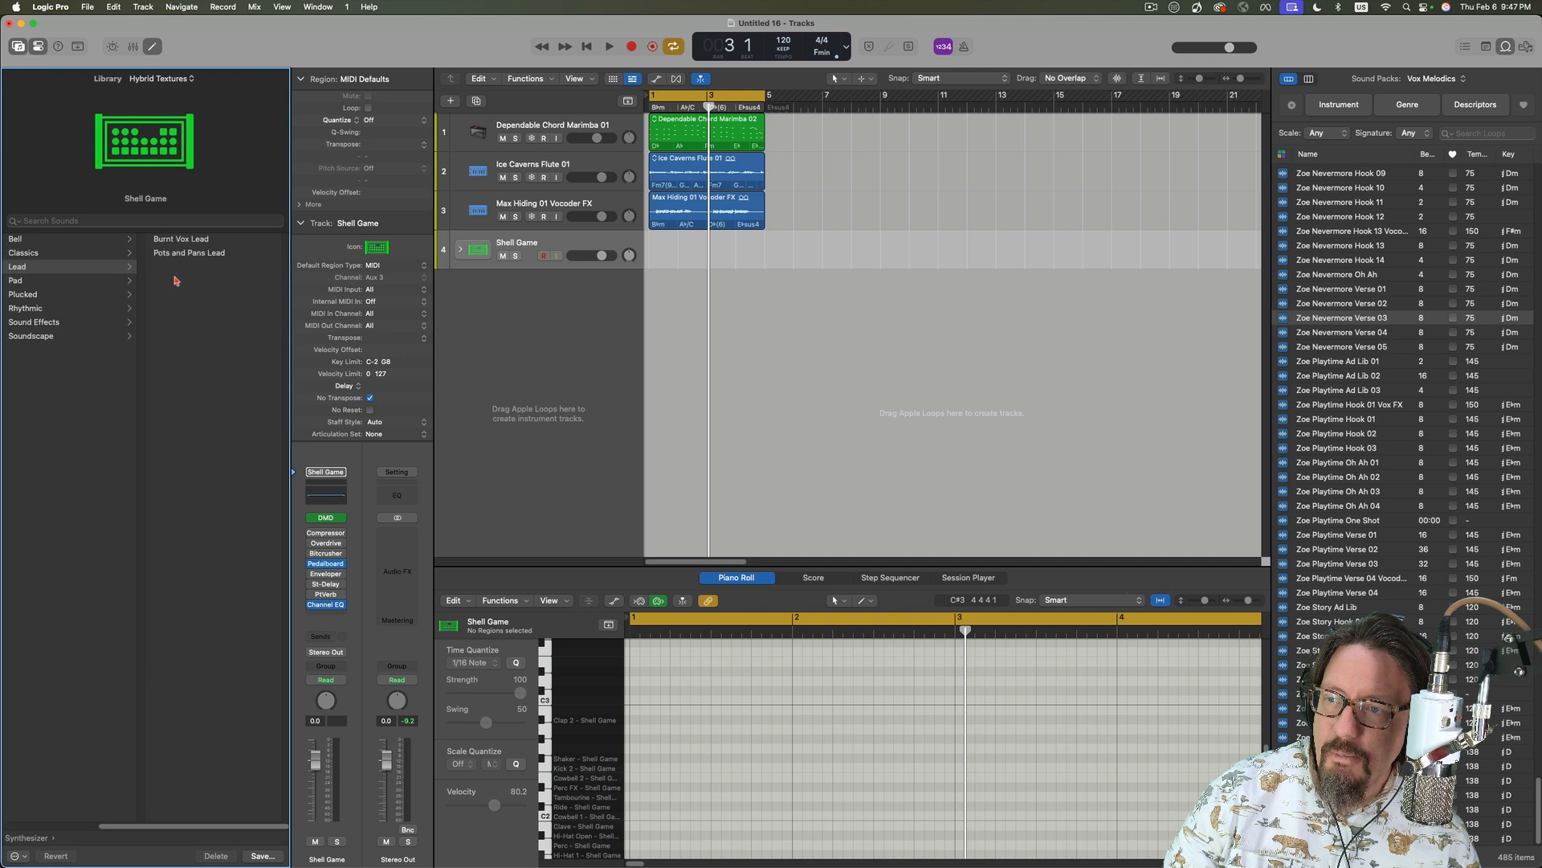
click(74, 283)
click(70, 299)
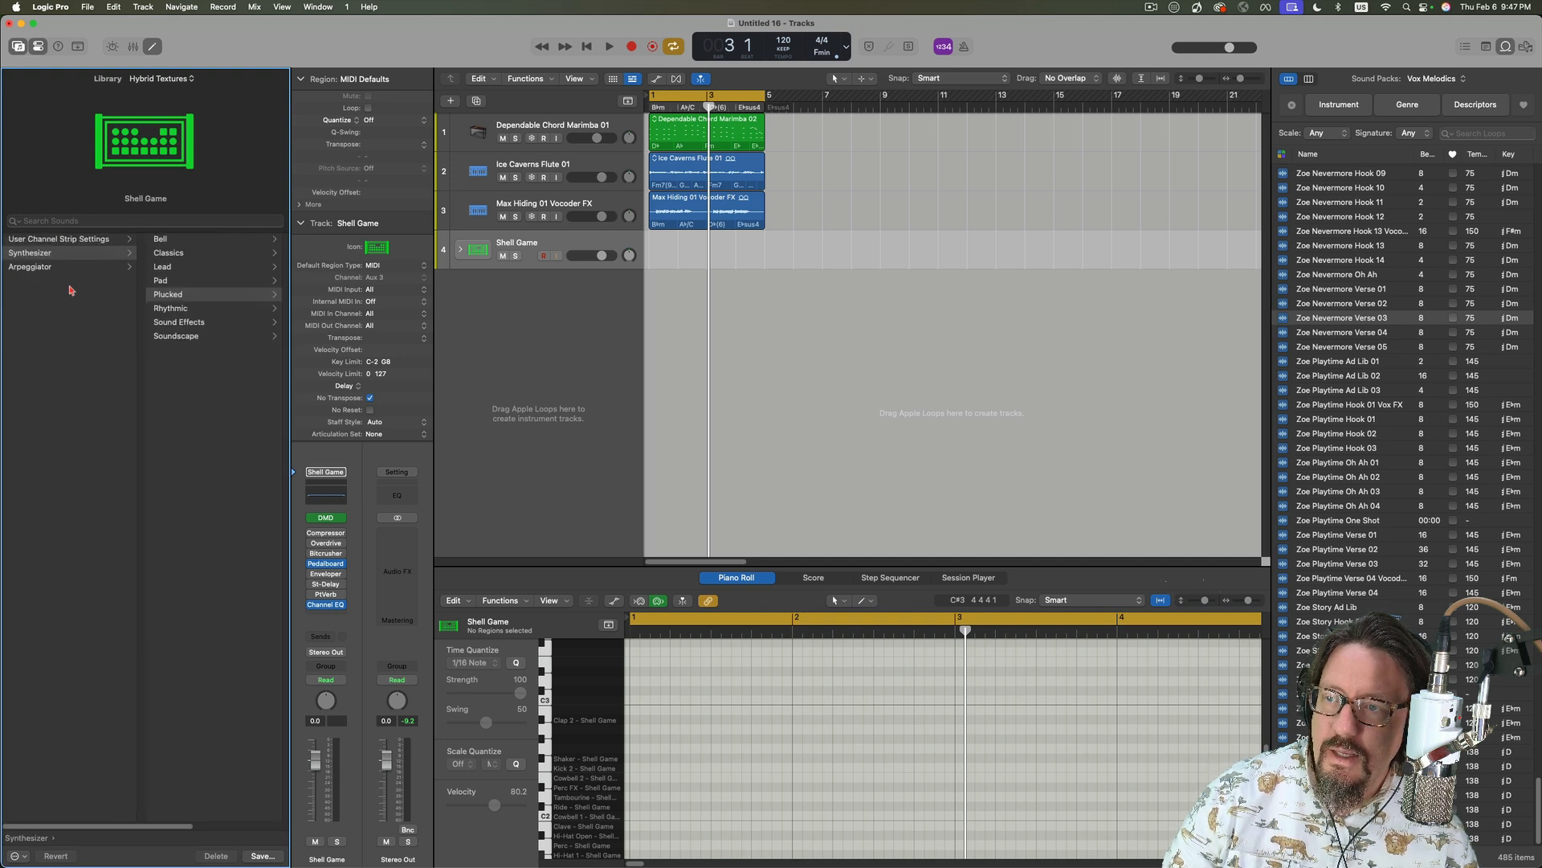
click(53, 270)
click(185, 253)
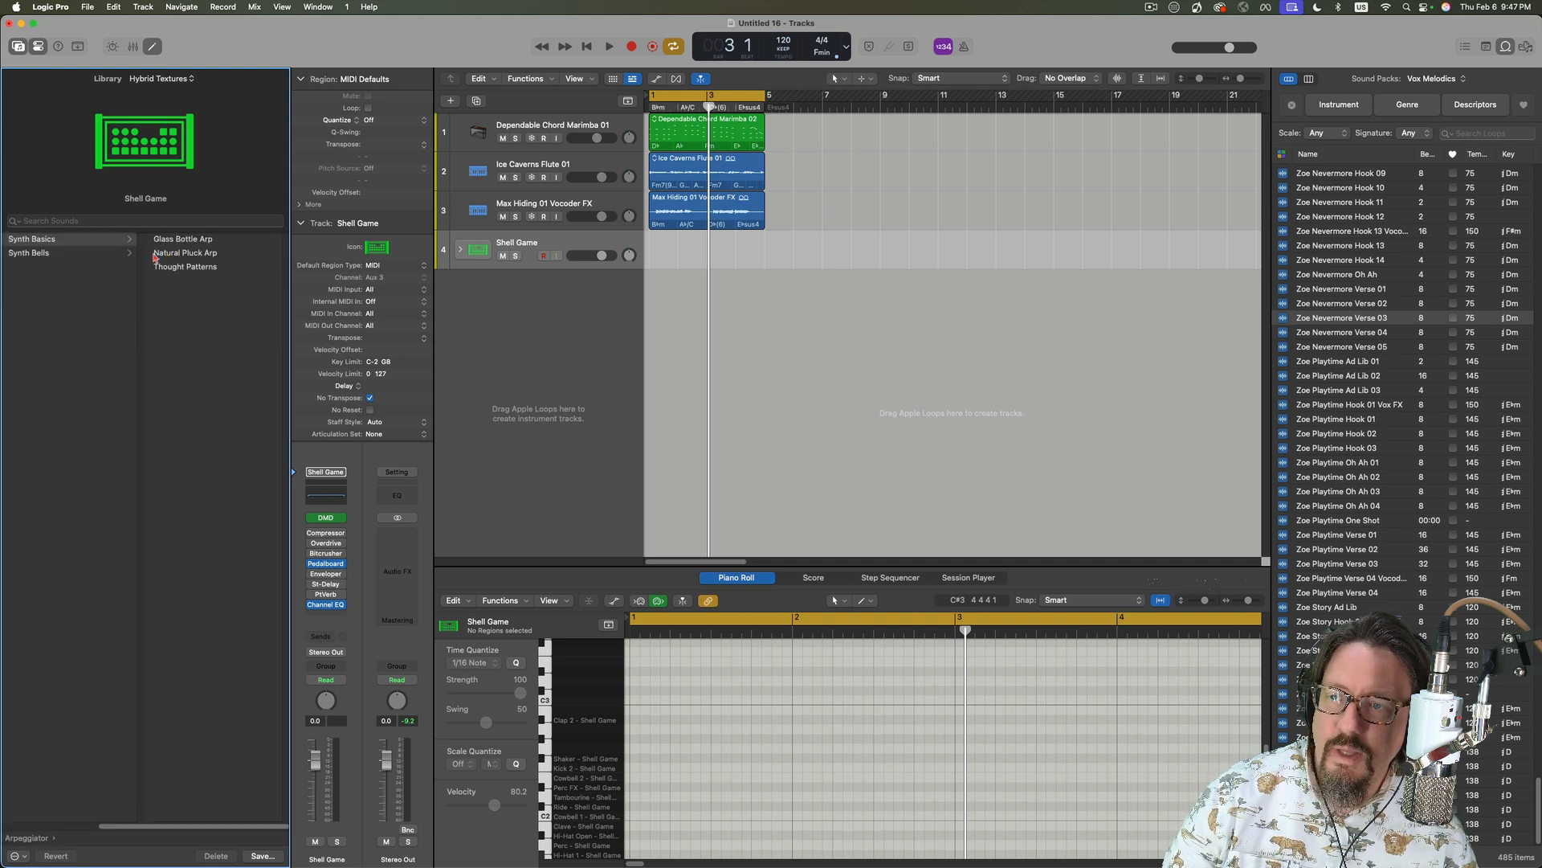
- Review the Library's list of sound packs and producer packs without choosing another pack
click(177, 79)
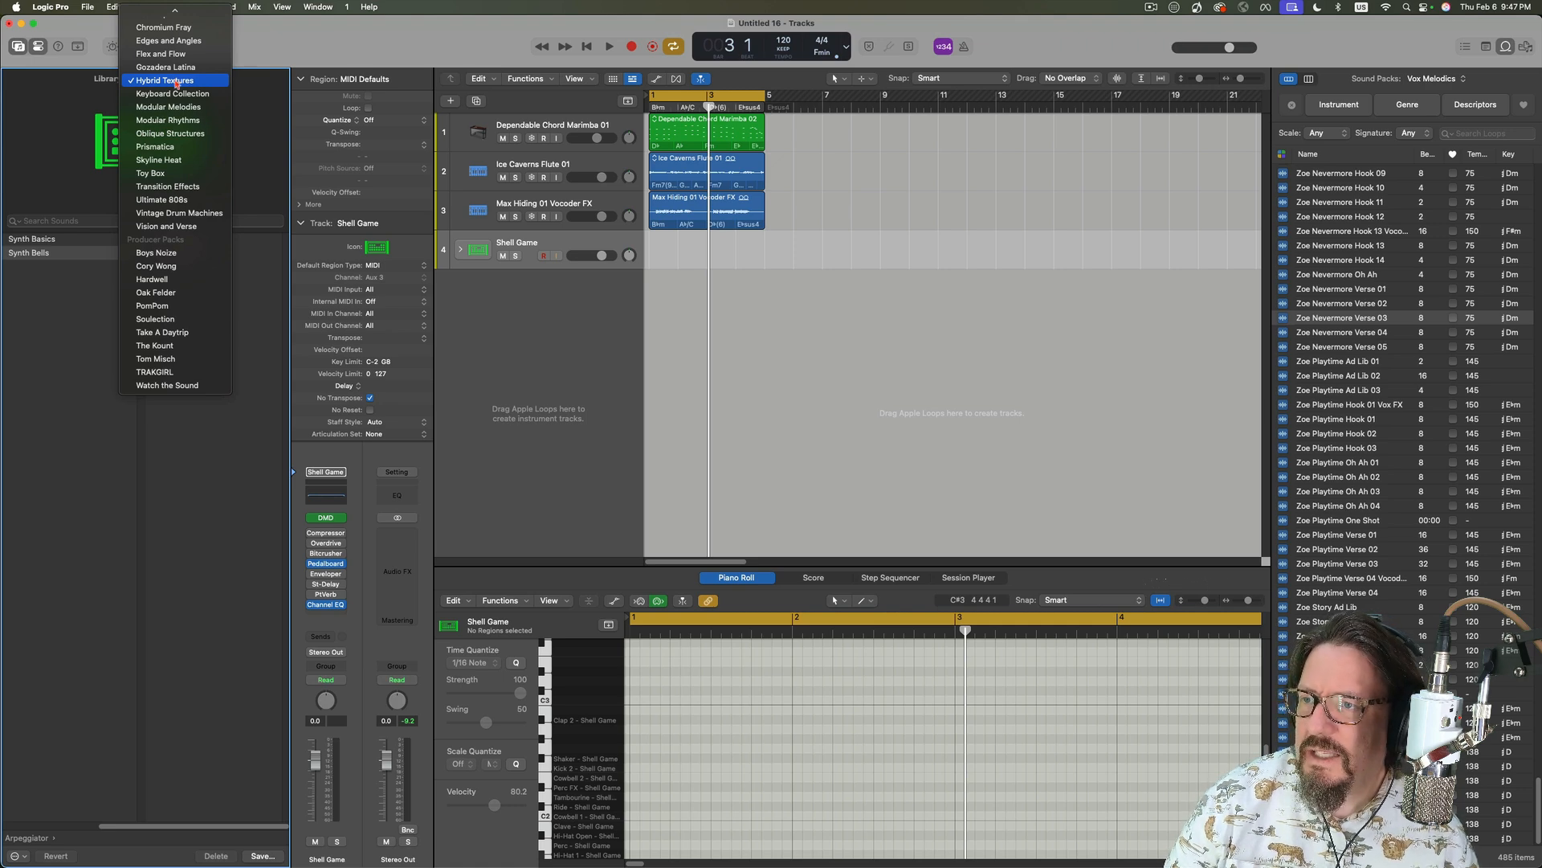
mouse_move(175, 11)
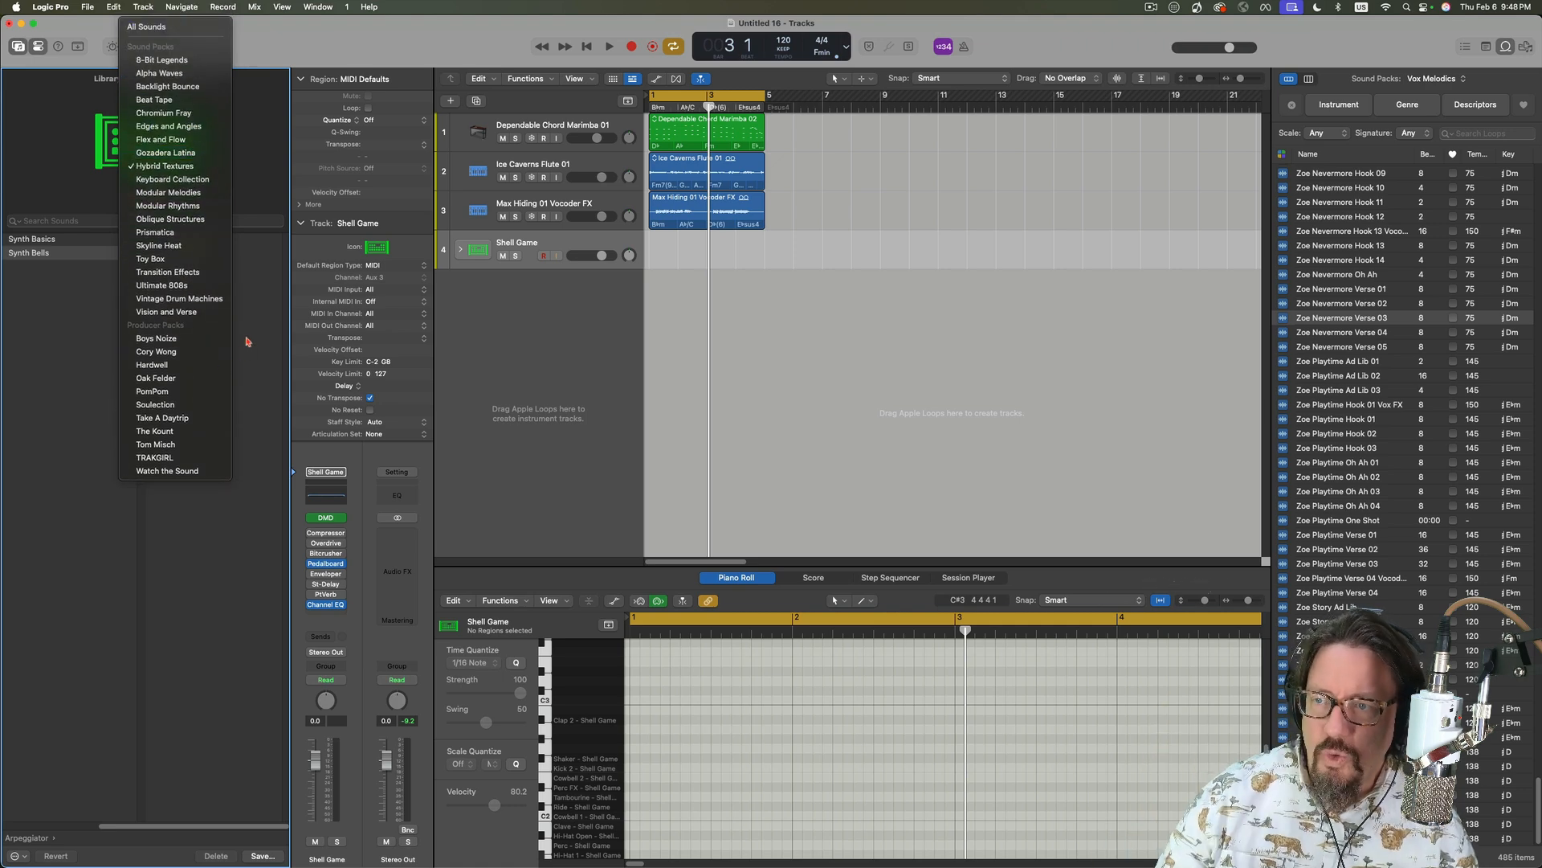
click(248, 341)
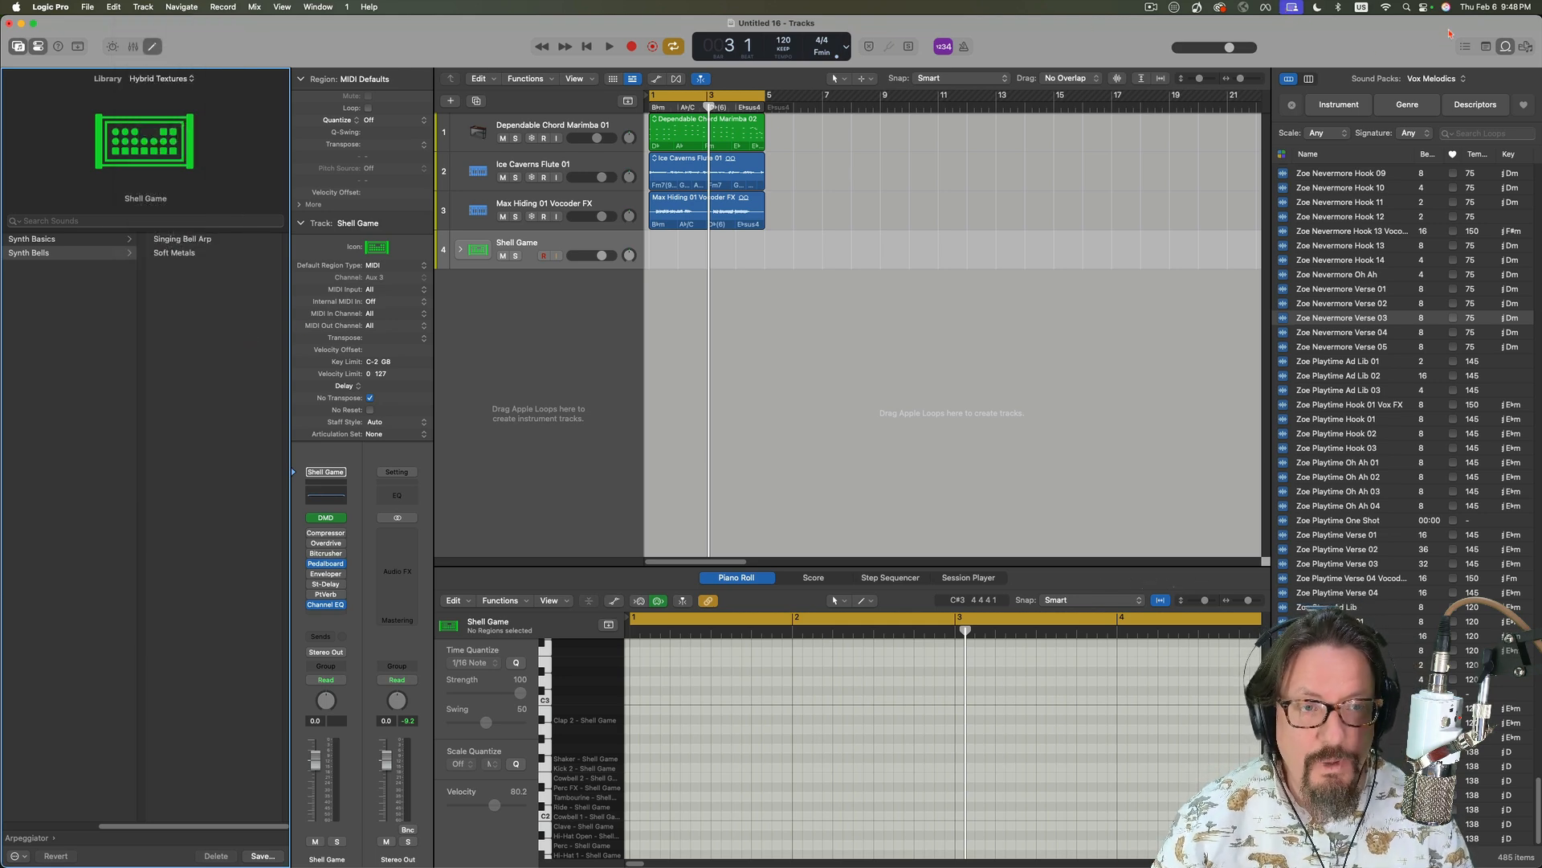
- Filter the Apple Loops to the 8-Bit Legends sound pack and skim through its loops
click(1438, 77)
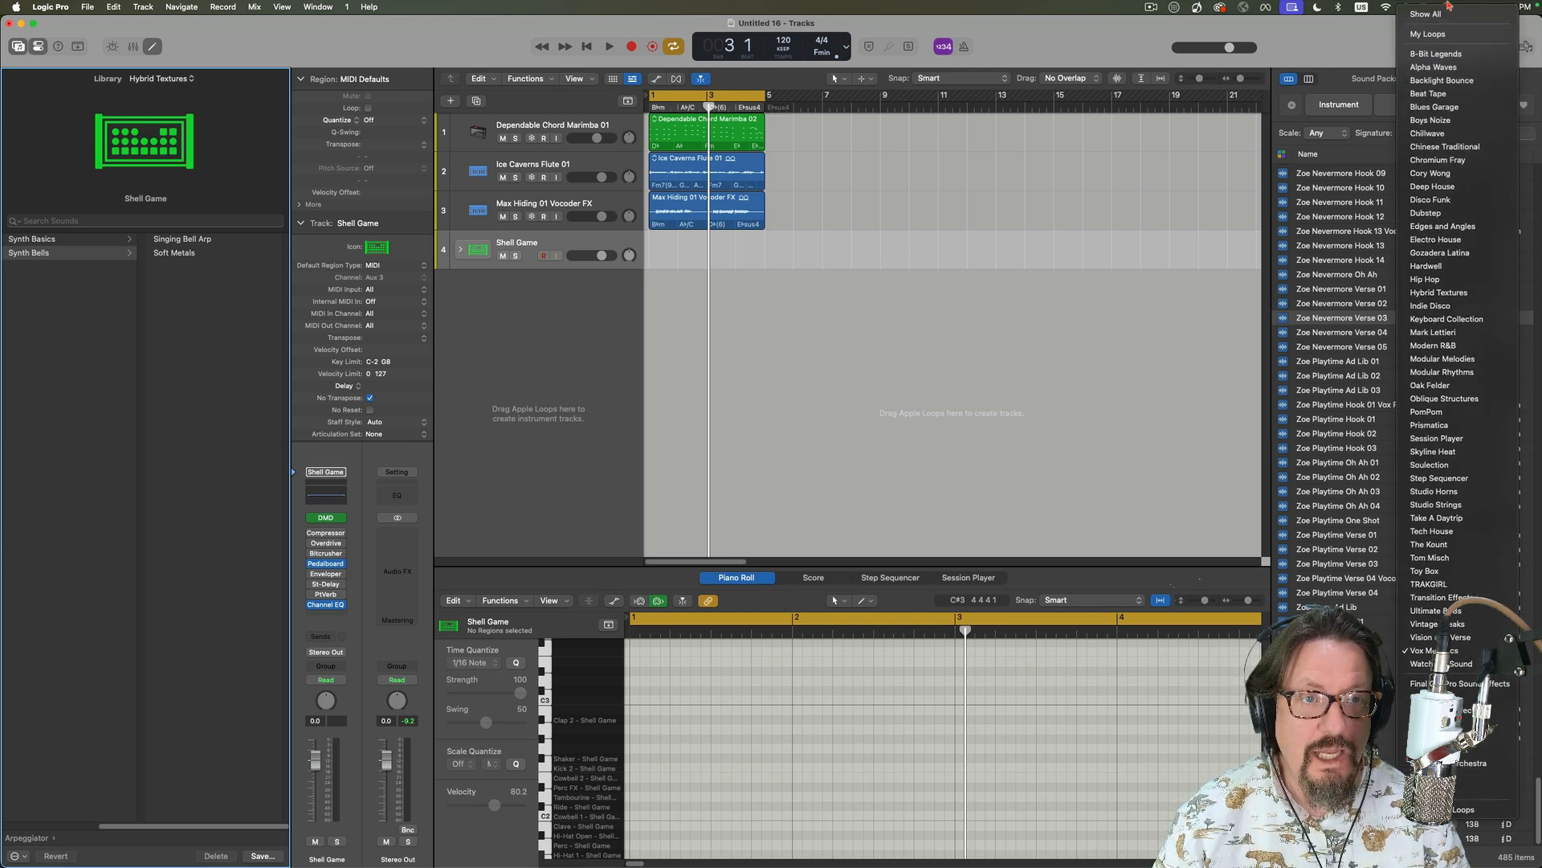
click(1442, 54)
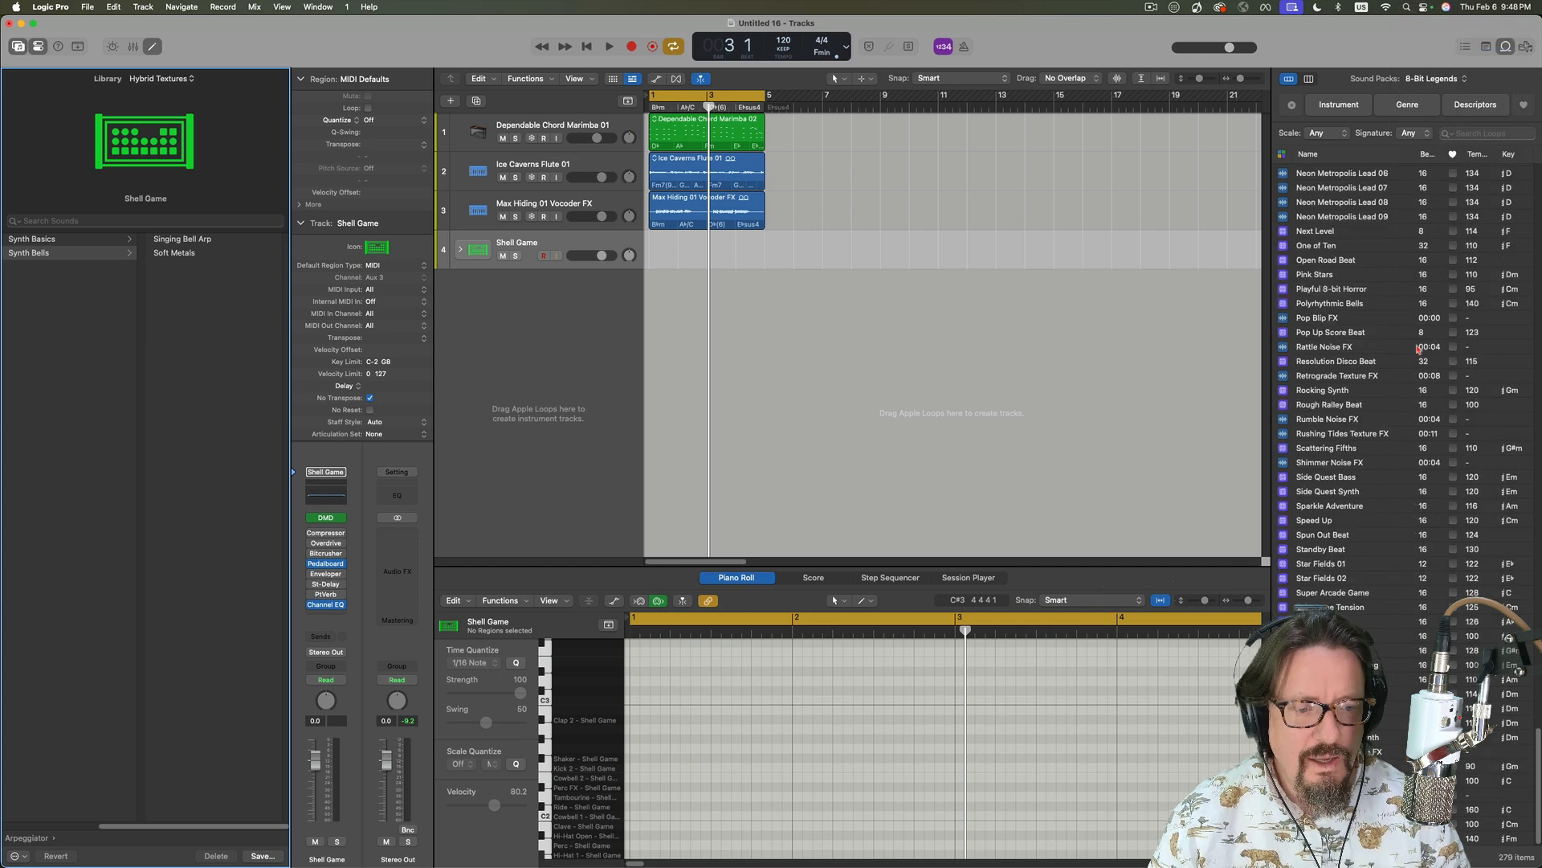
scroll(1378, 331, up, 15)
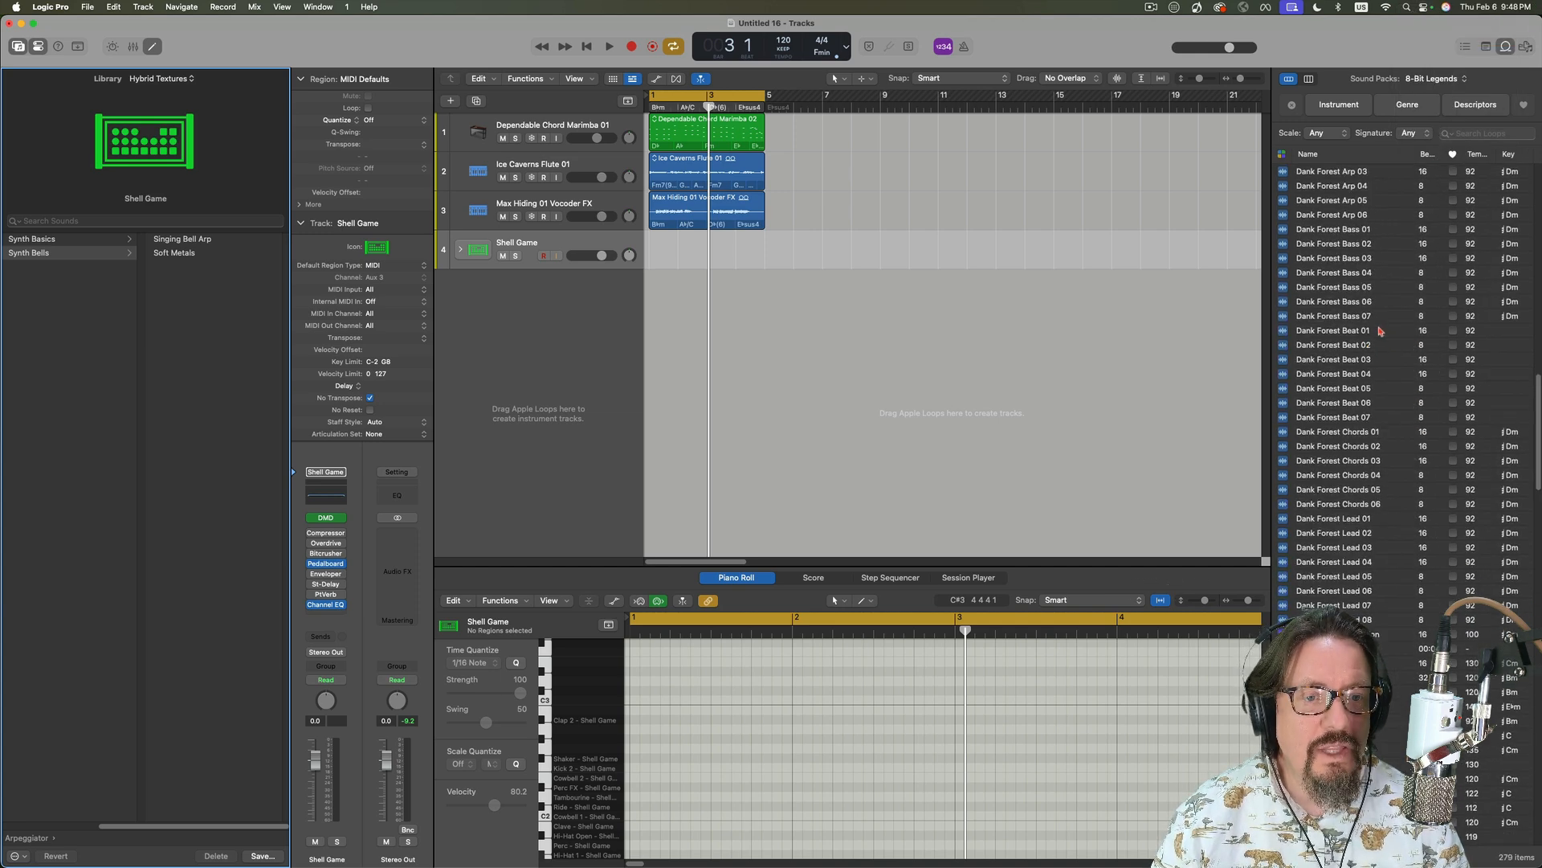
scroll(1376, 331, down, 15)
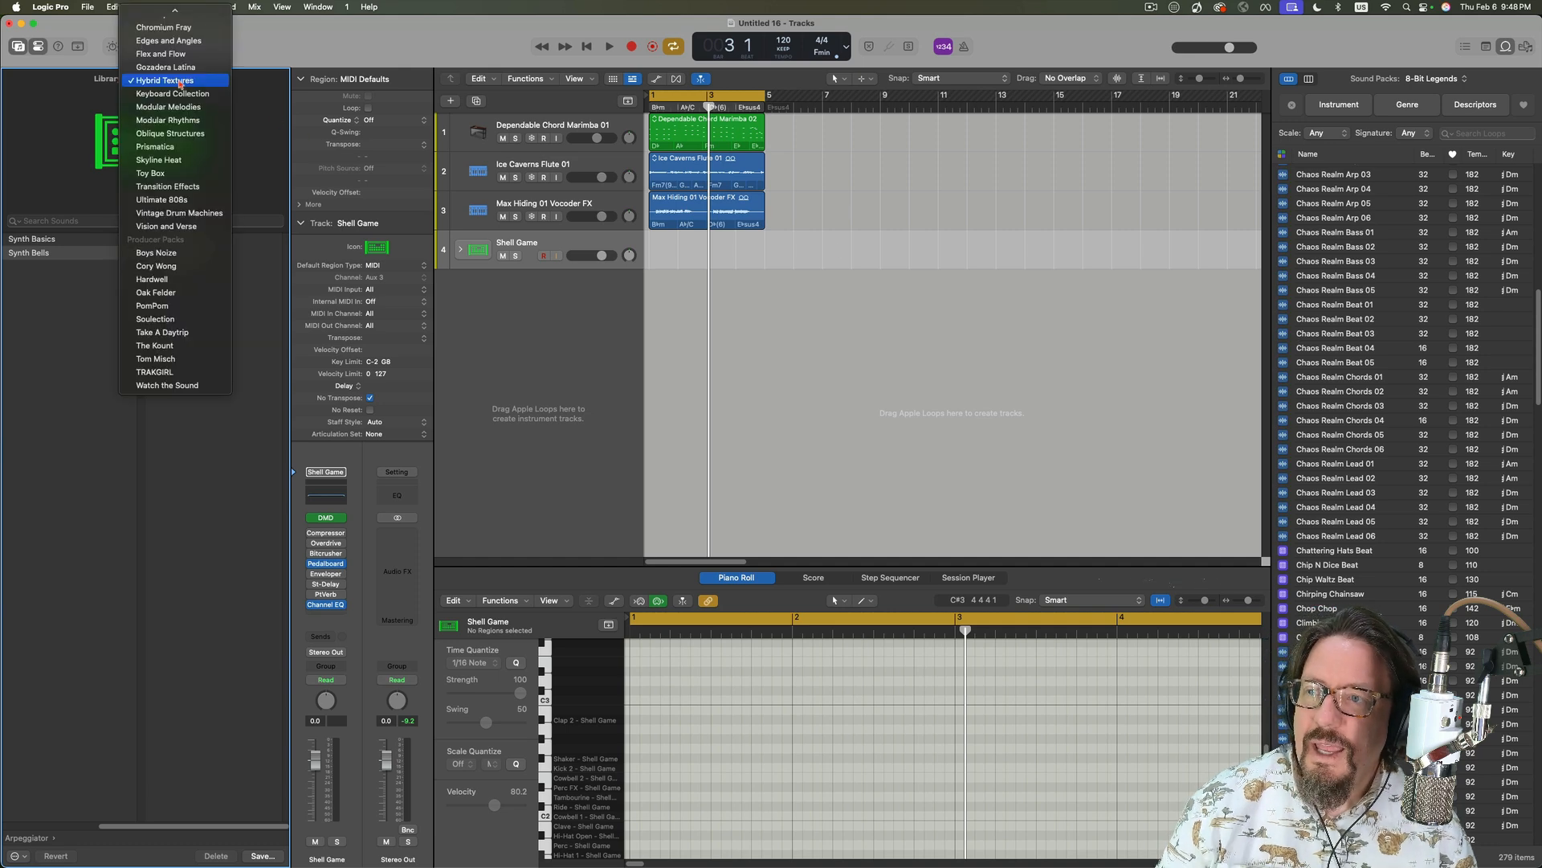
- Switch the Library to the 8-Bit Legends pack and show its Electronic Drum Kit sounds
click(181, 80)
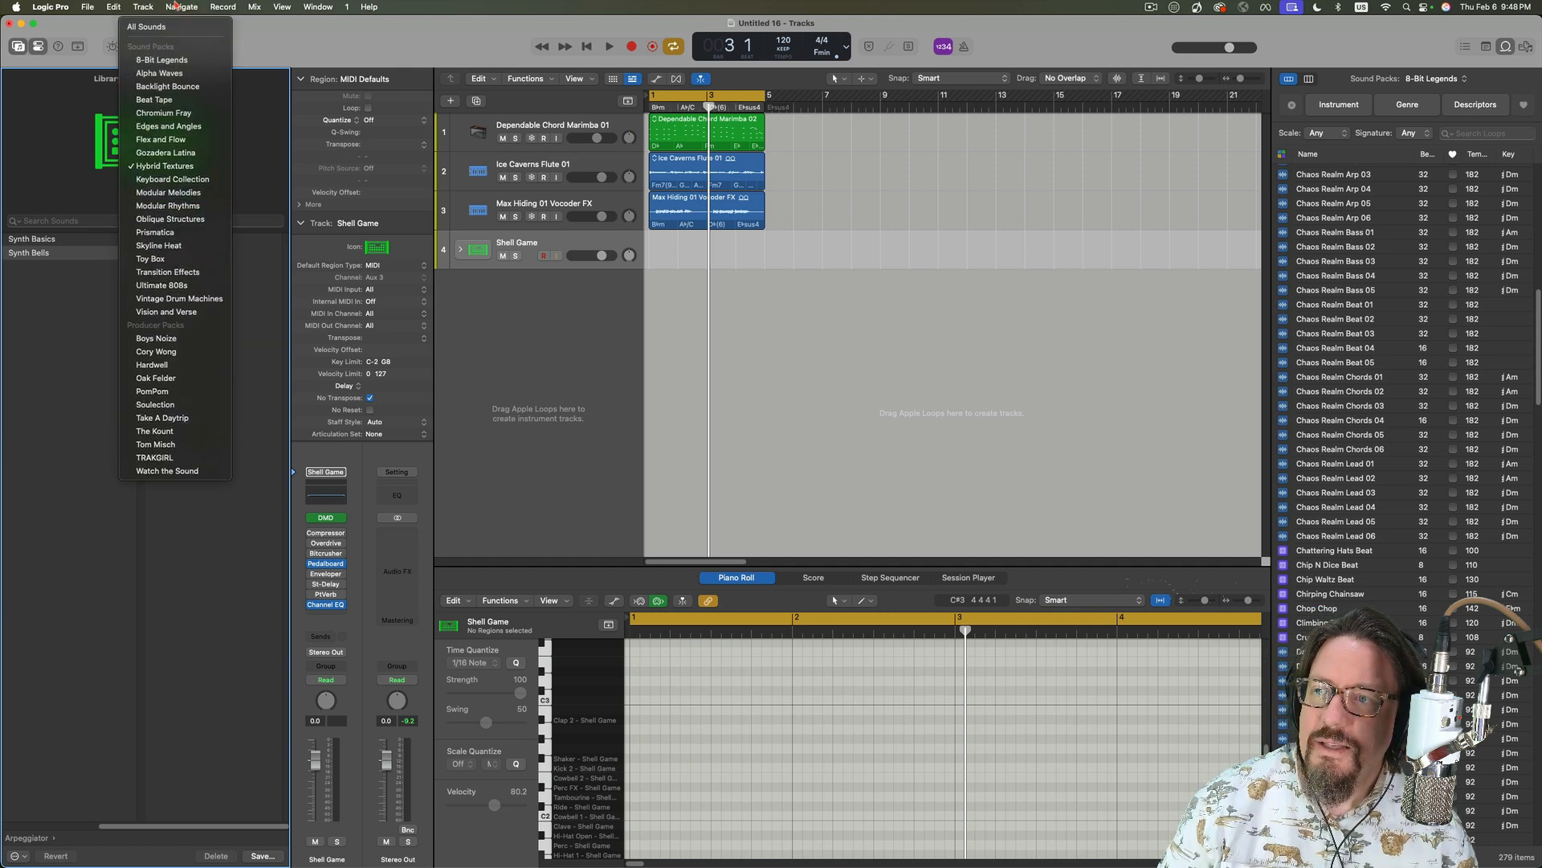
click(162, 60)
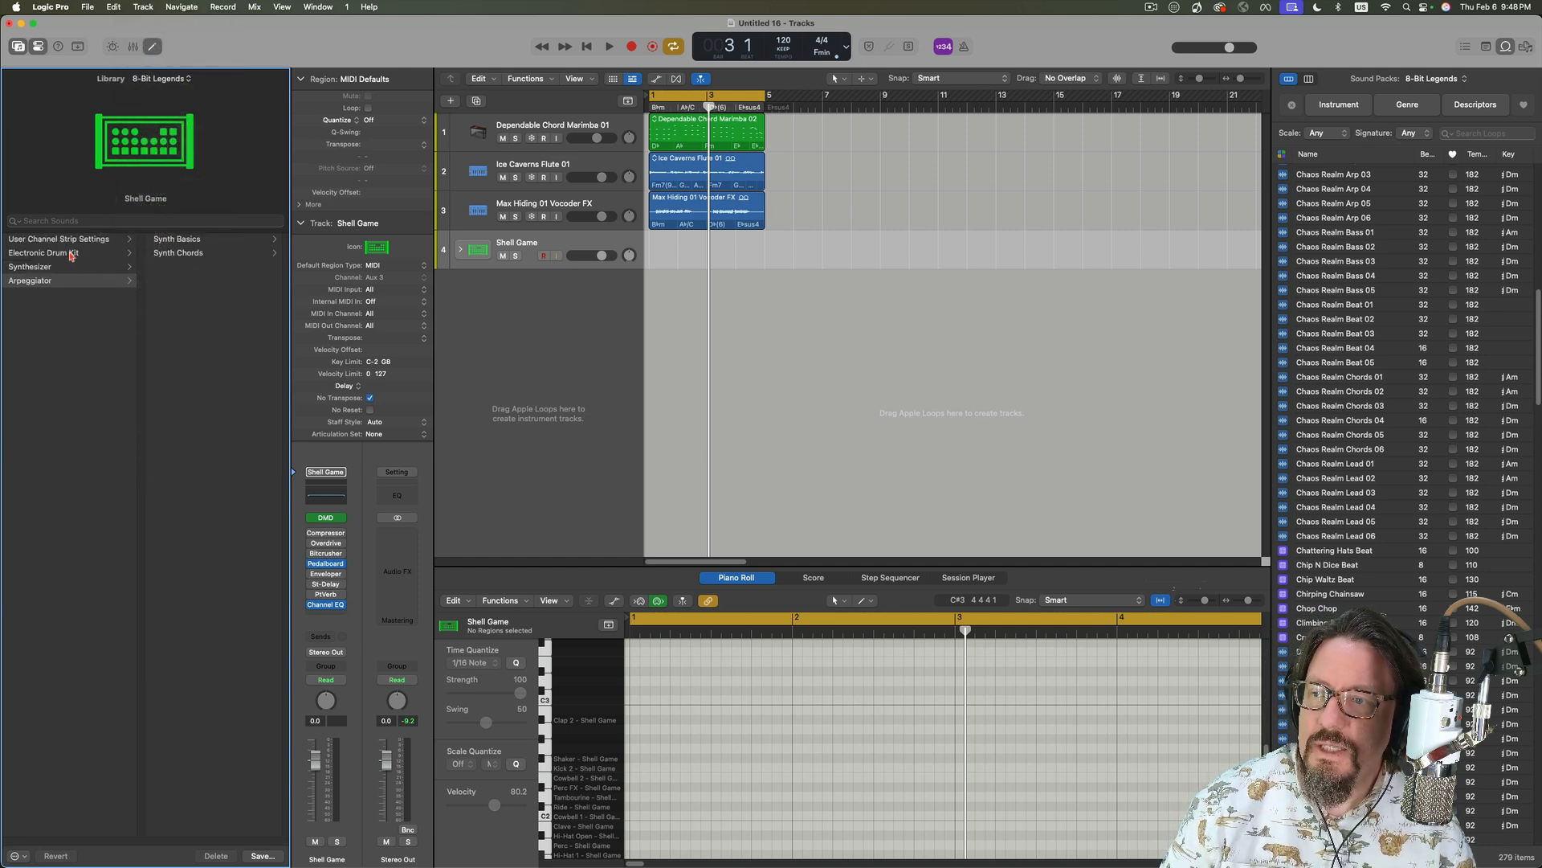
click(72, 254)
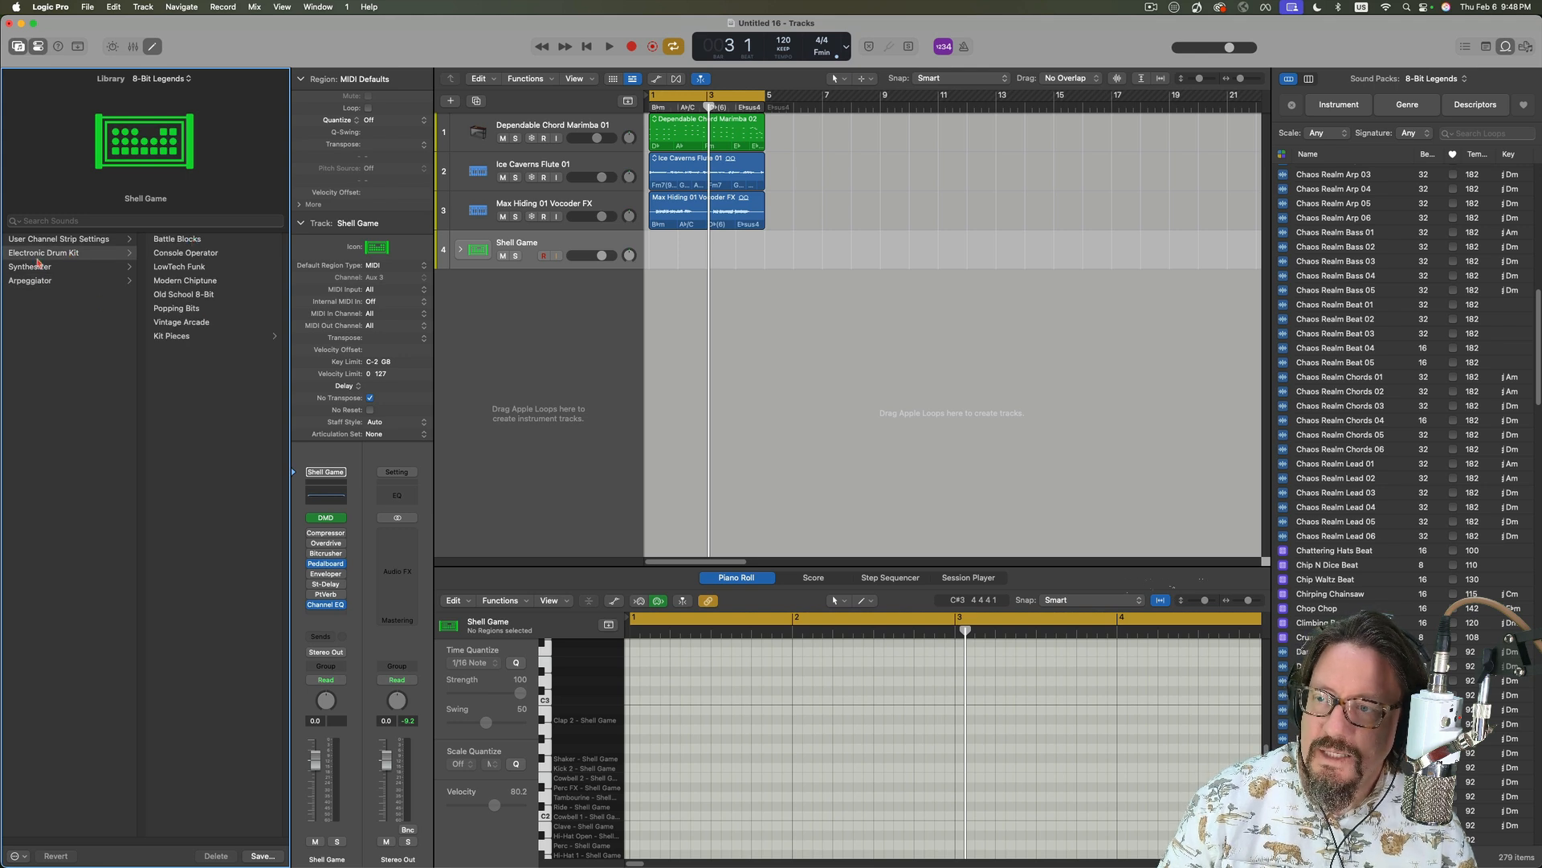
- Browse the 8-Bit Legends Synthesizer categories Bass, Brass, Classics, Lead and Pad in the Library
click(37, 265)
click(178, 241)
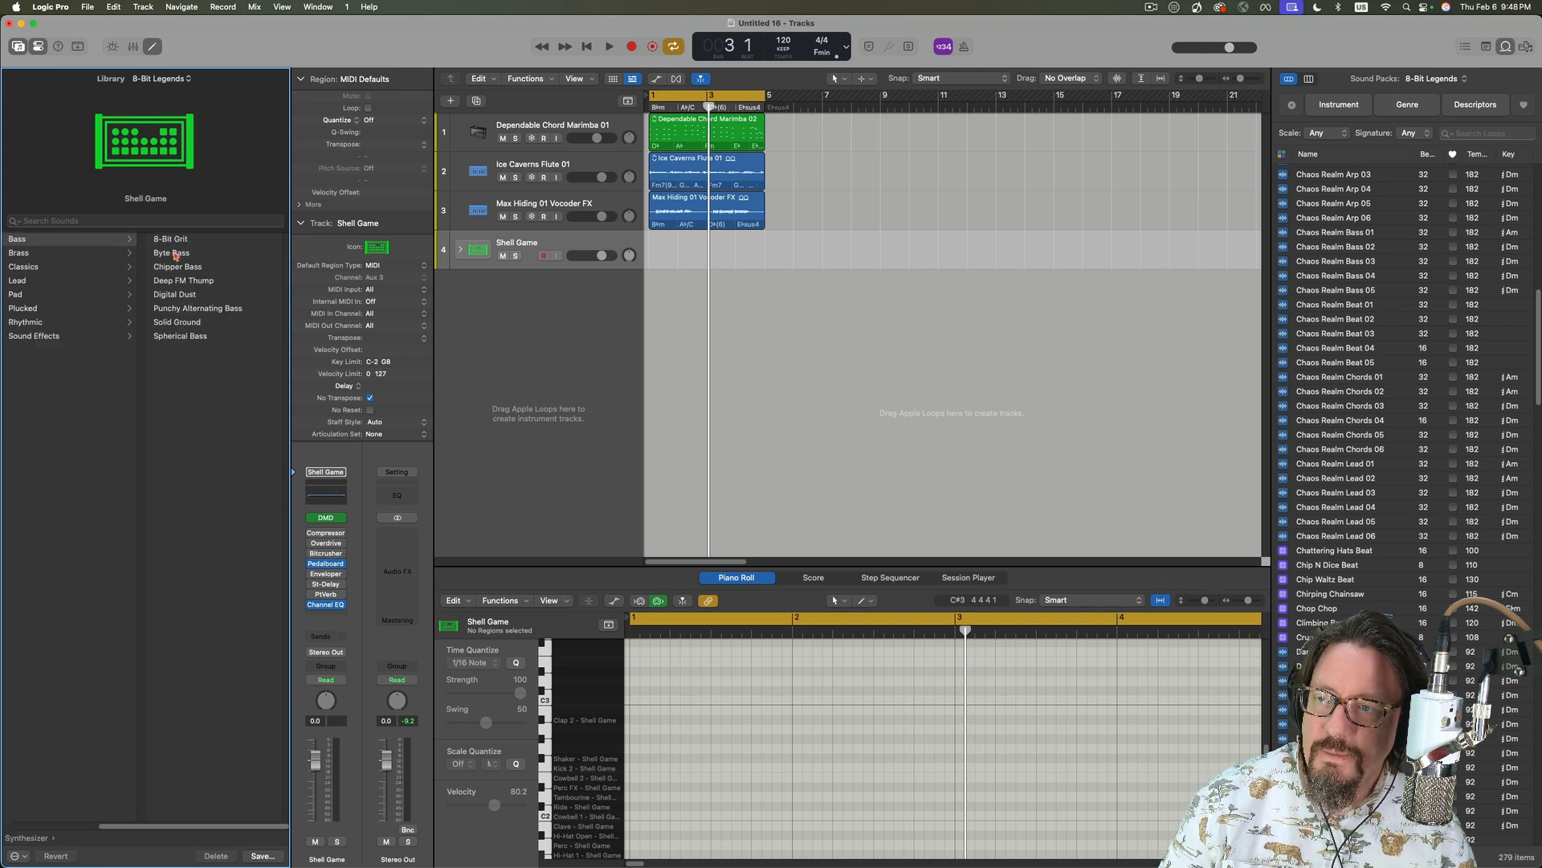
click(100, 254)
click(90, 268)
click(72, 281)
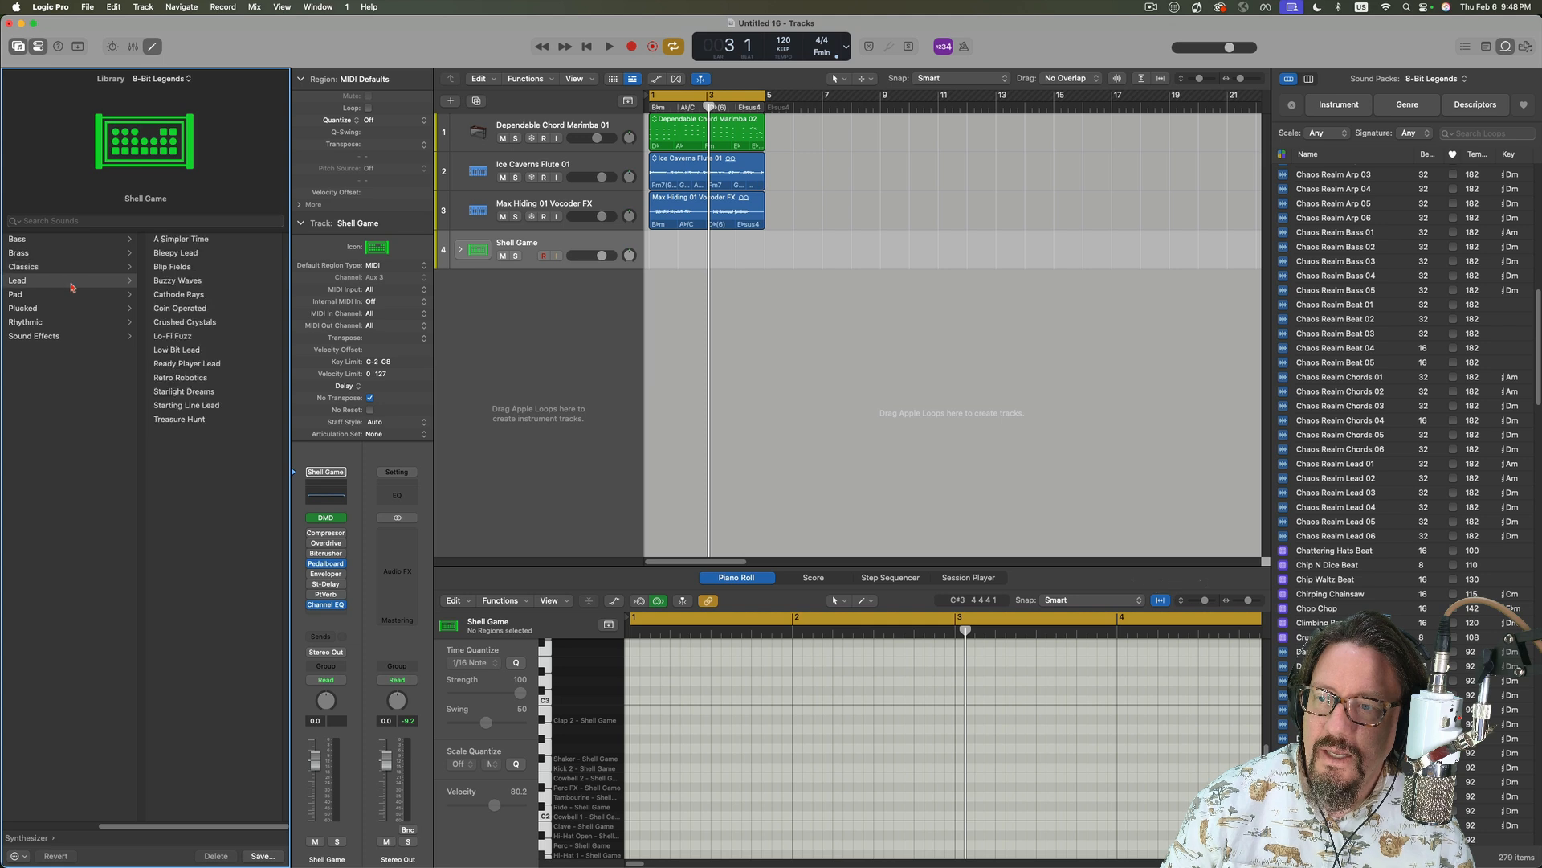
click(66, 295)
- Browse the Synth Basics and Synth Chords sounds in the Arpeggiator category of the 8-Bit Legends Library pack
scroll(68, 292, left, 5)
click(70, 286)
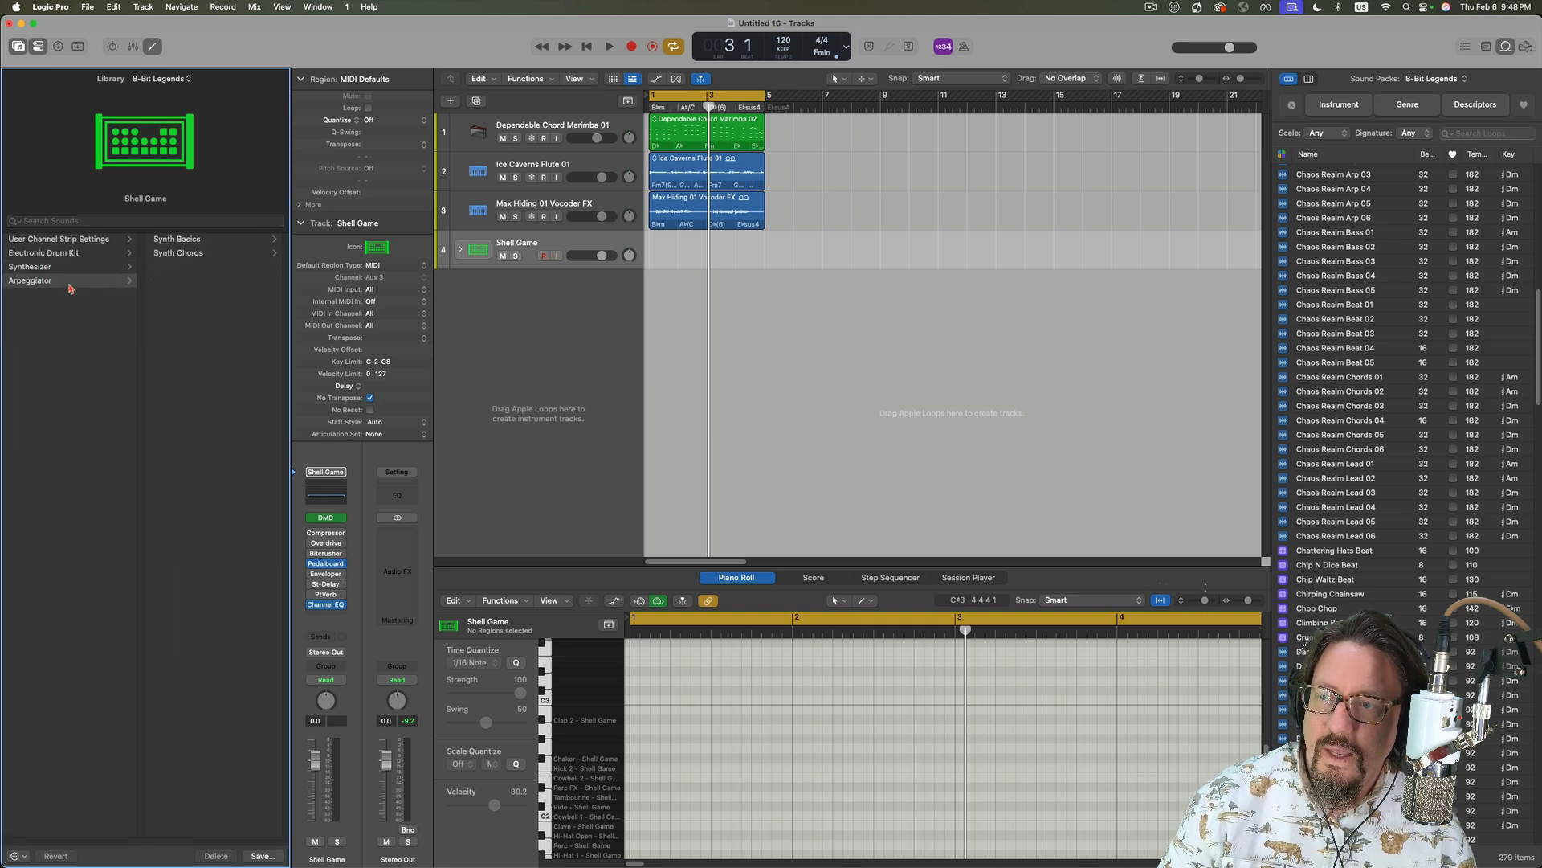
click(175, 241)
scroll(89, 257, right, 5)
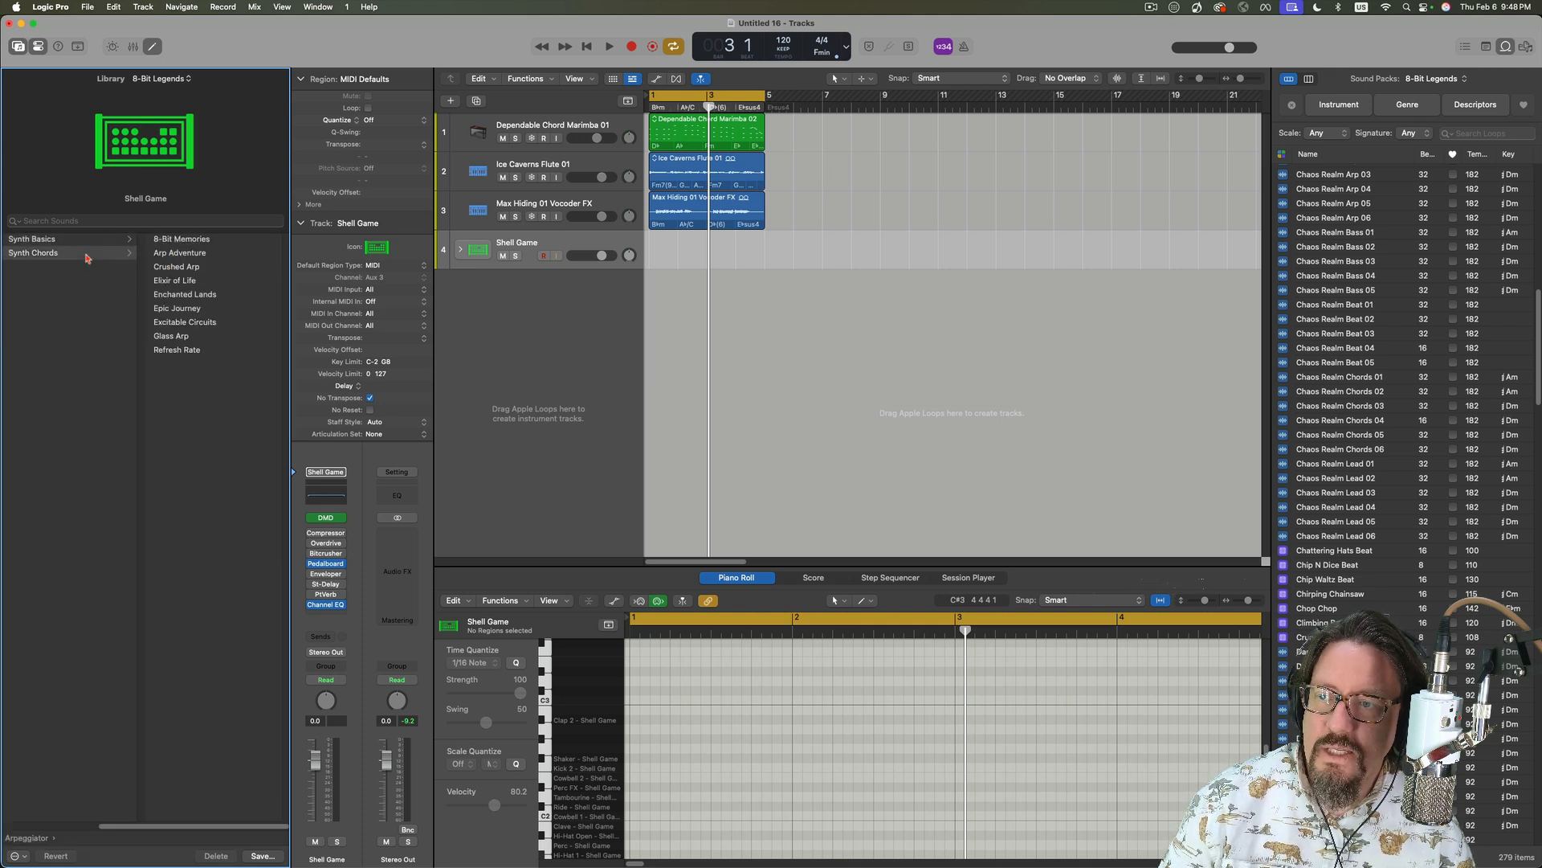
click(85, 254)
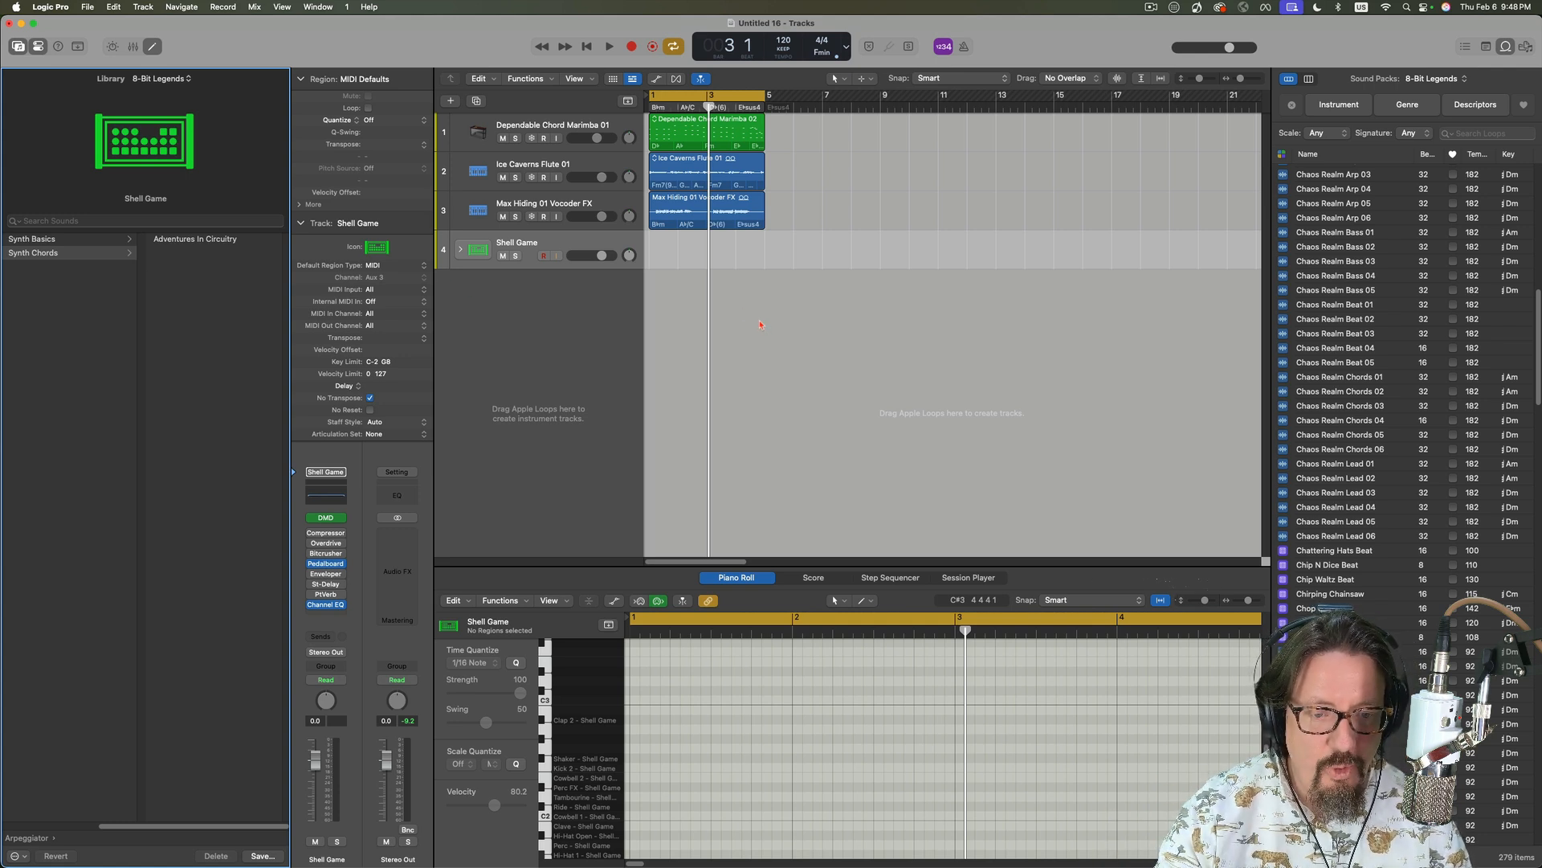
- Switch the Apple Loops filter to the Beat Tape sound pack and skim through its loops
click(1435, 79)
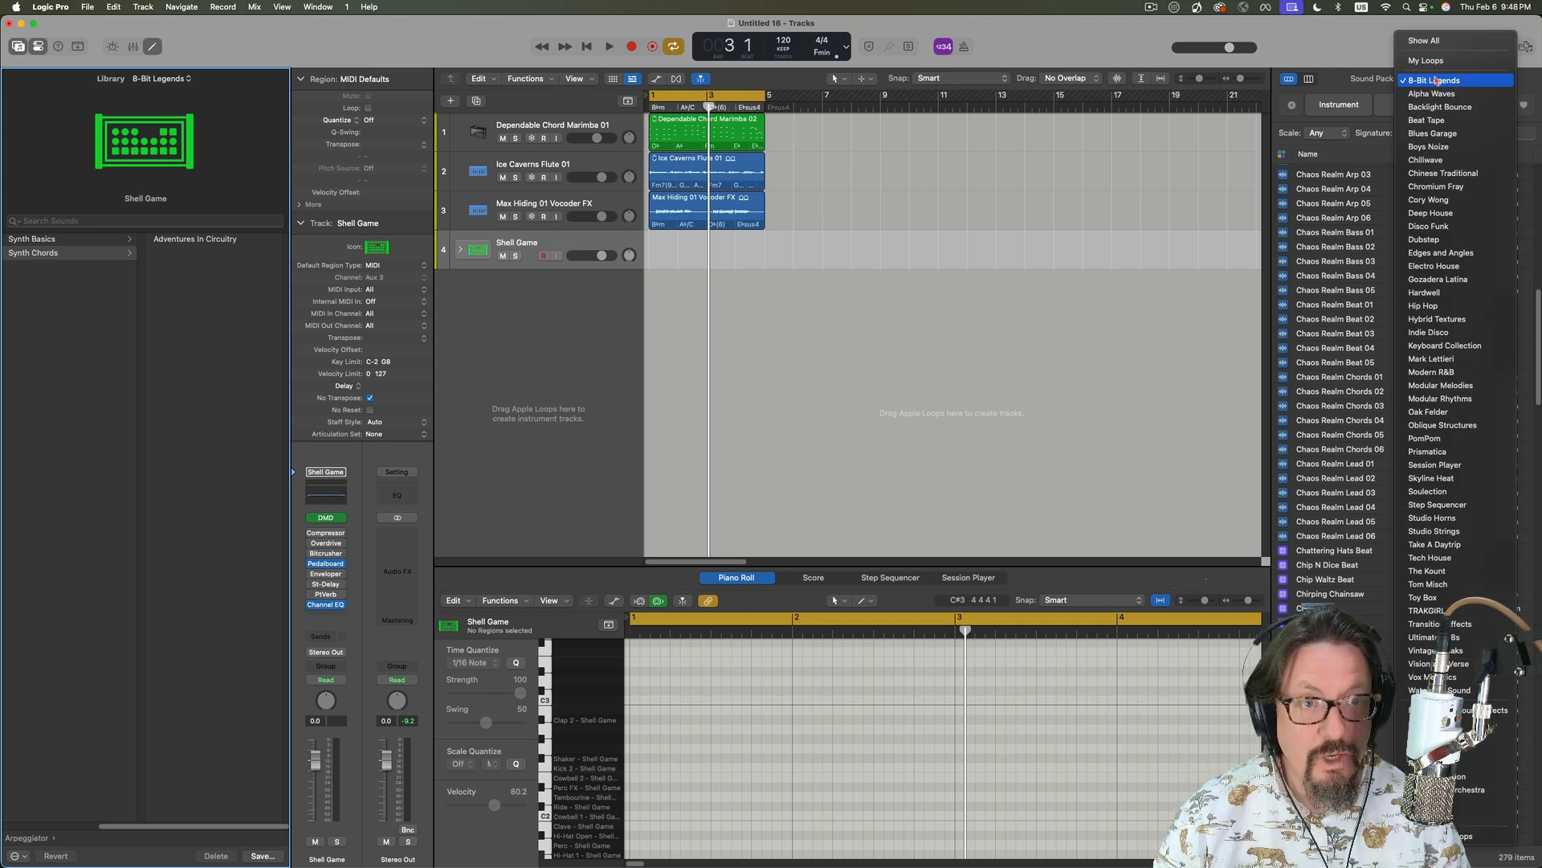
click(1428, 120)
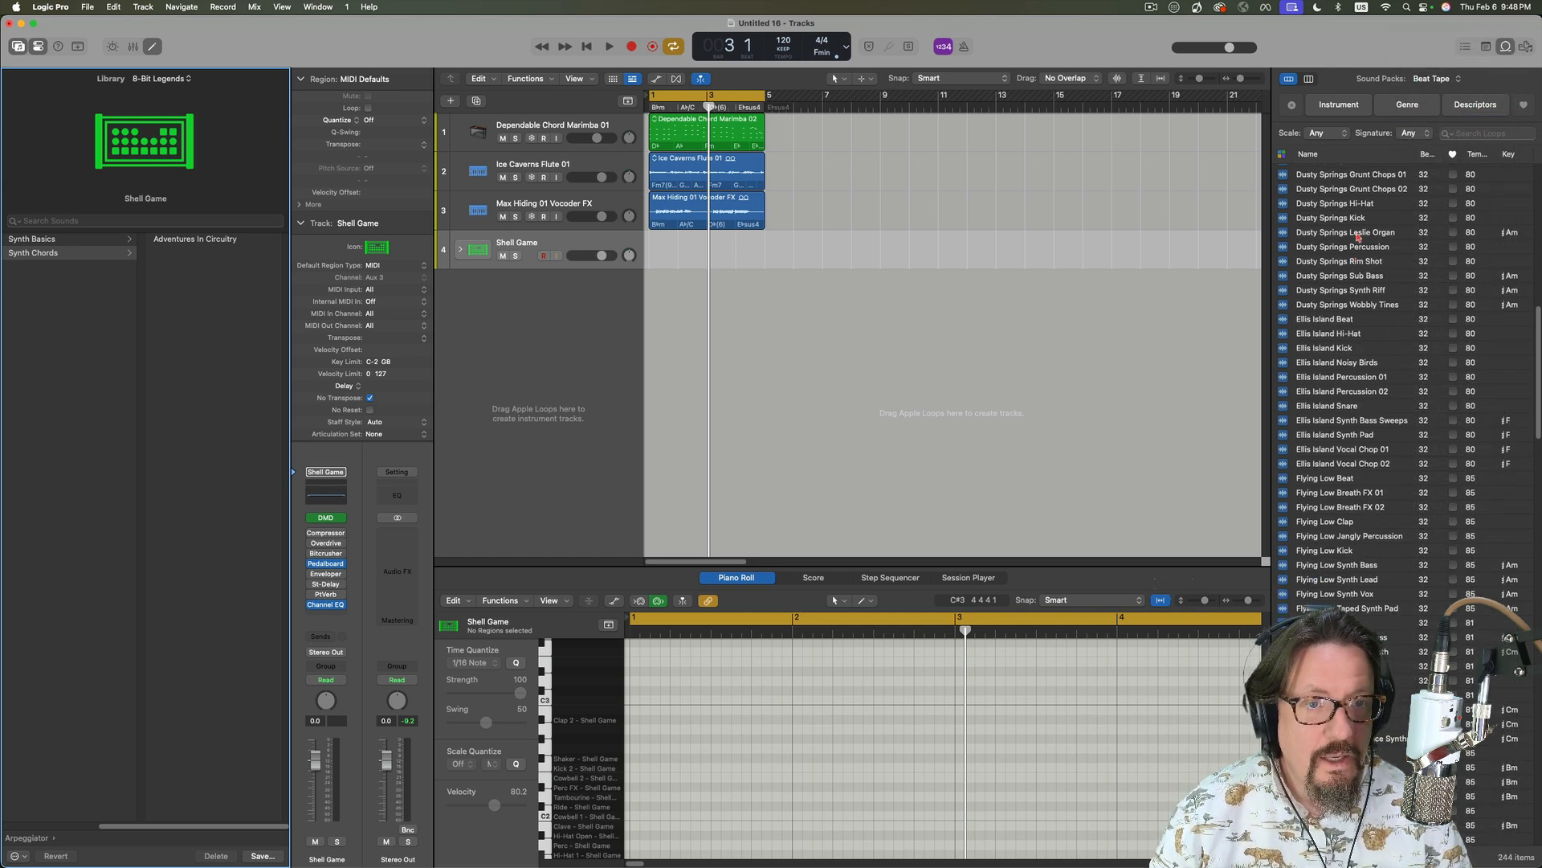
scroll(1366, 242, down, 20)
scroll(1337, 339, down, 5)
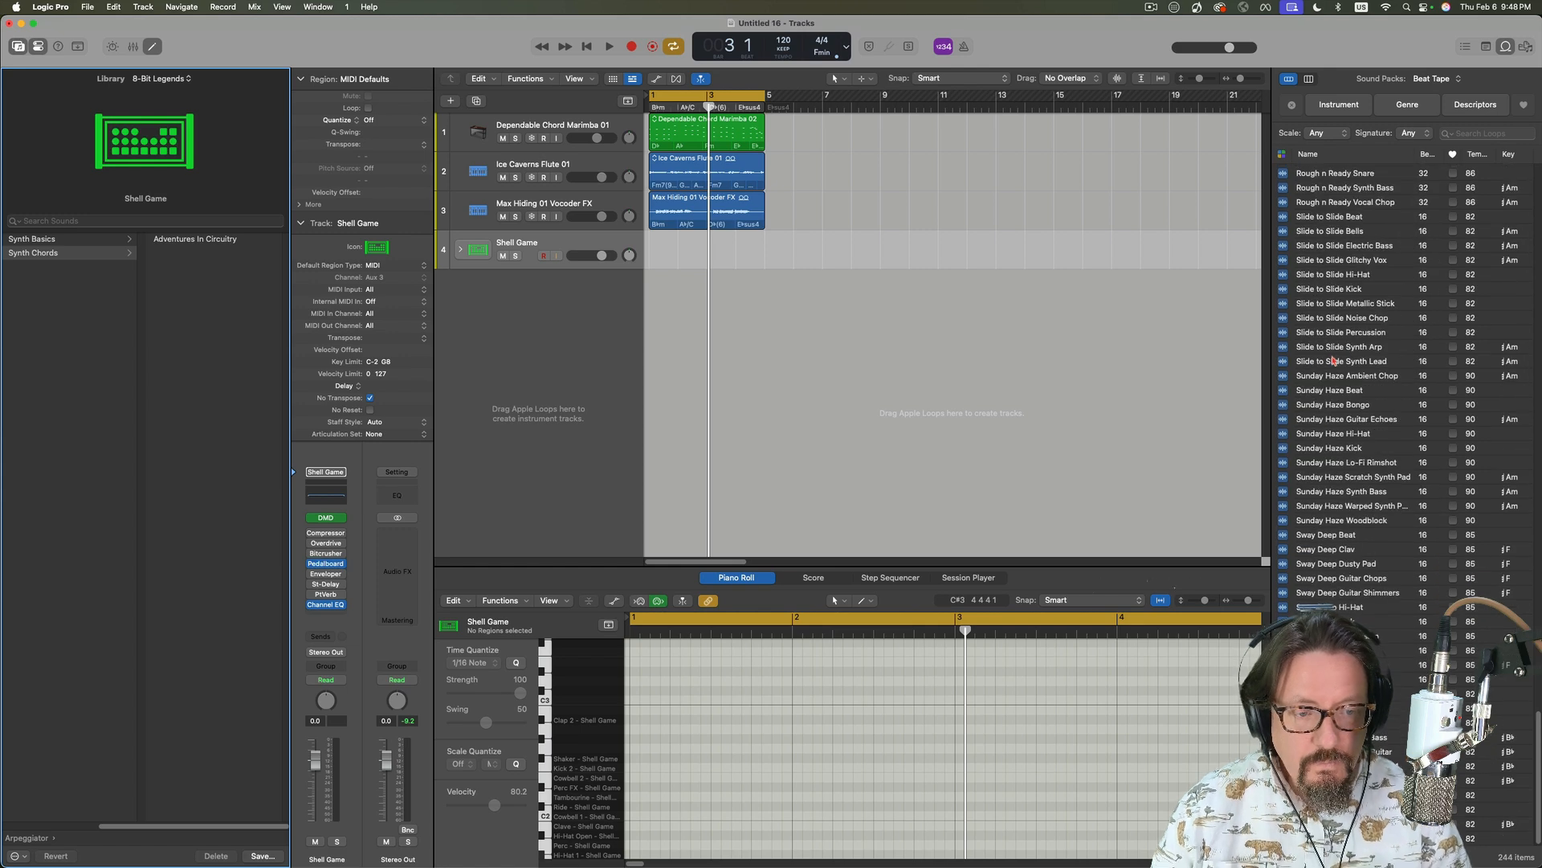
- Switch the Library to the Beat Tape pack and show its Electronic Drum Kit sounds
scroll(1333, 356, up, 20)
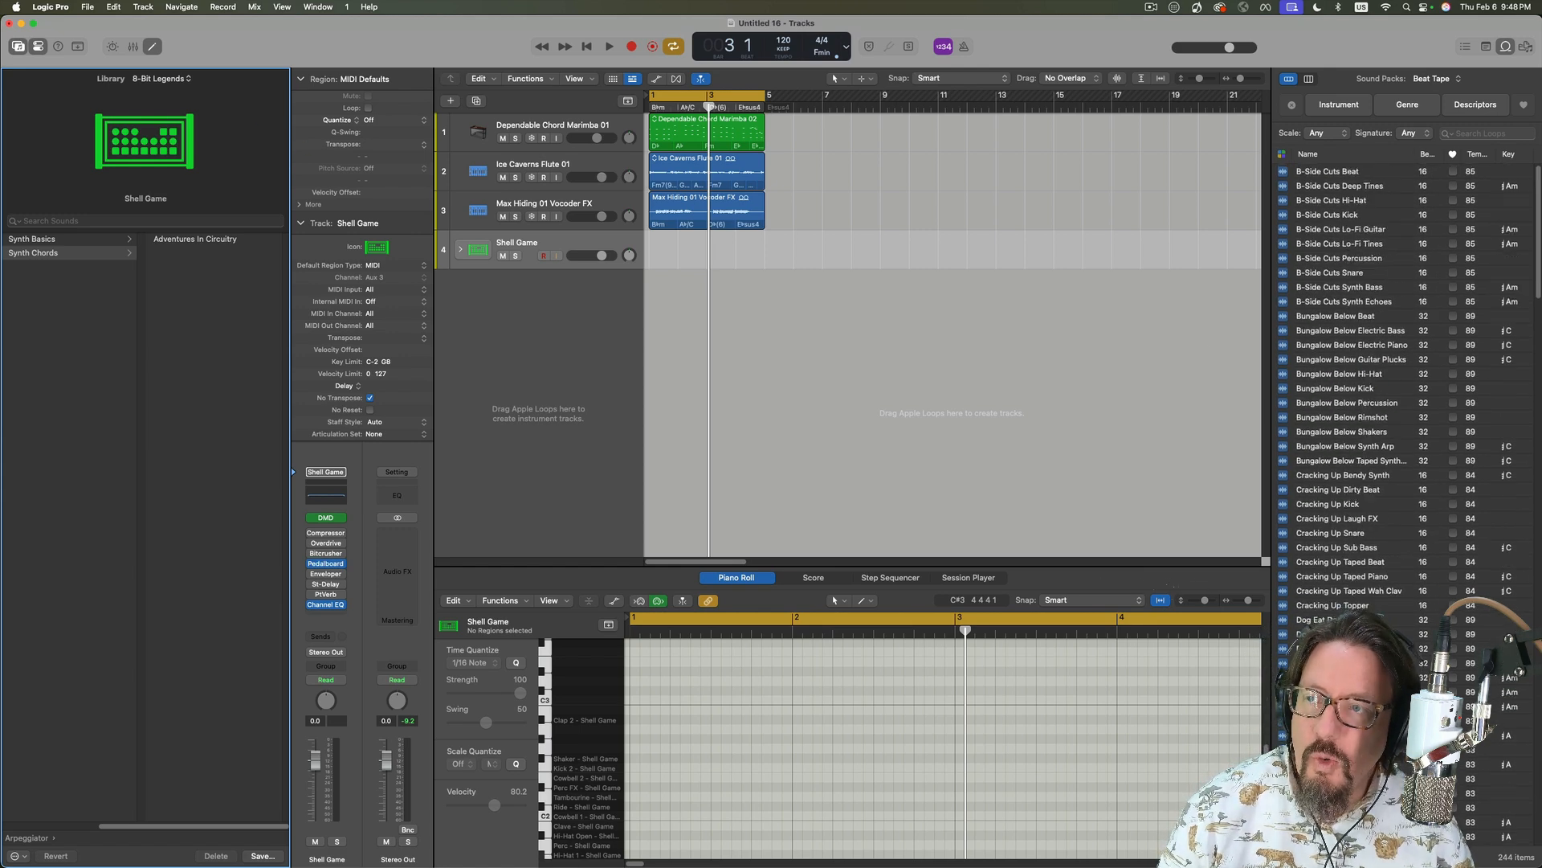
click(160, 78)
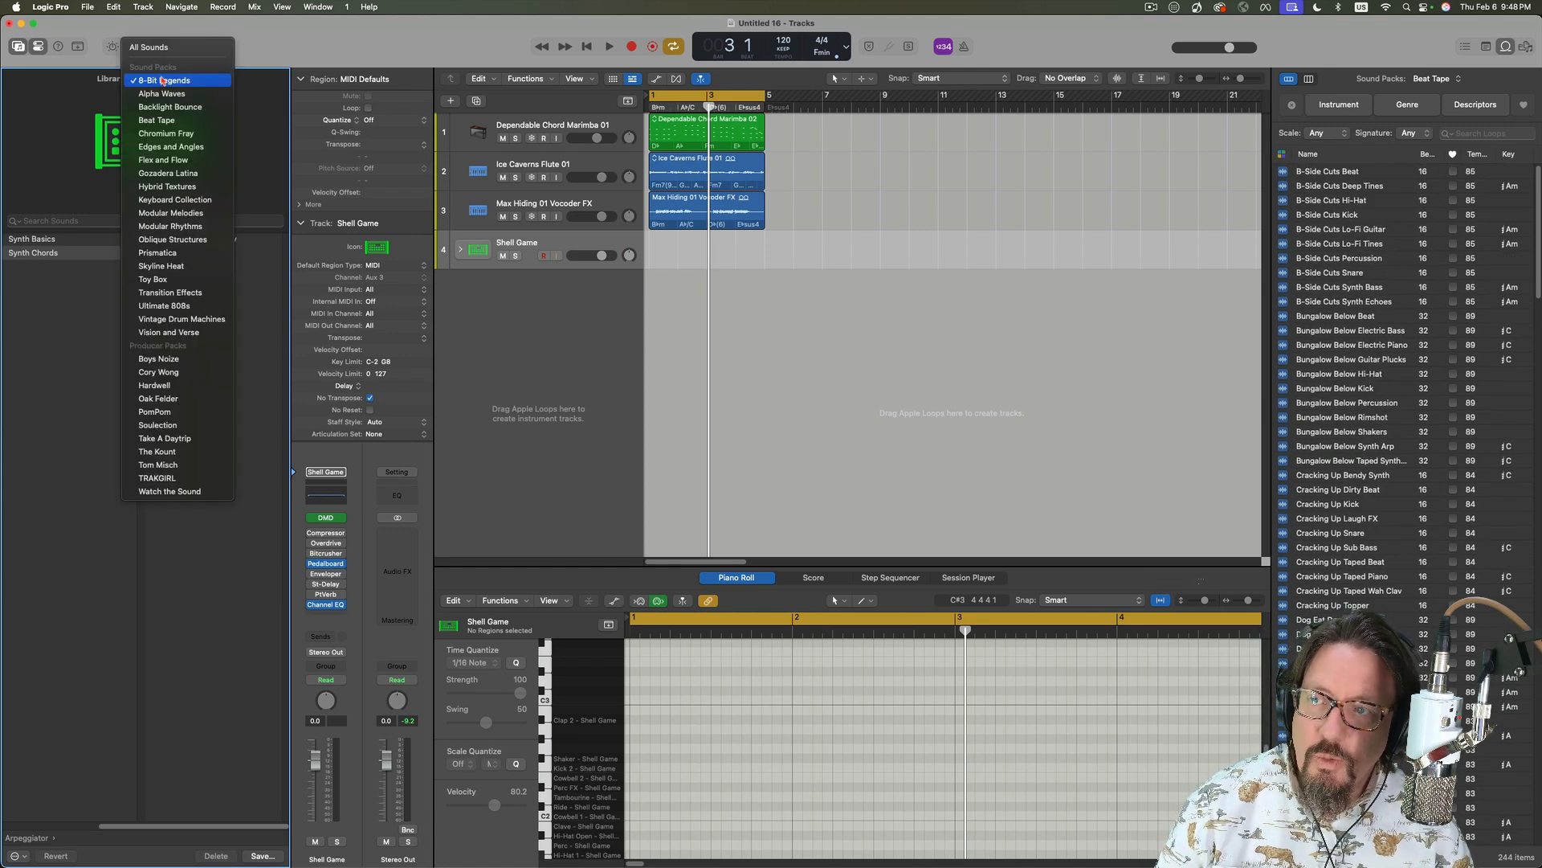
click(156, 120)
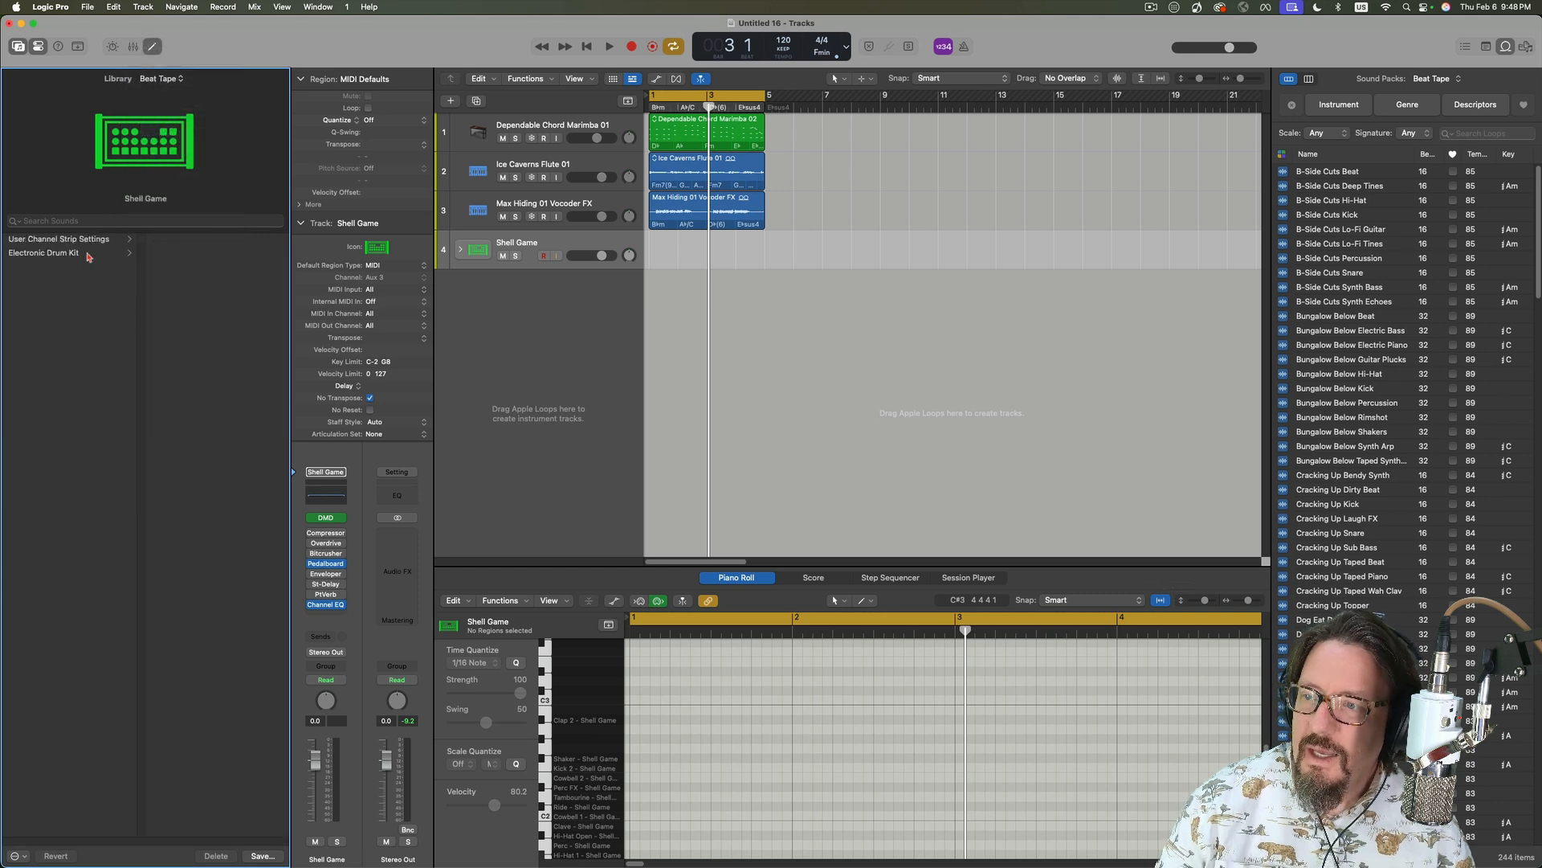
click(88, 255)
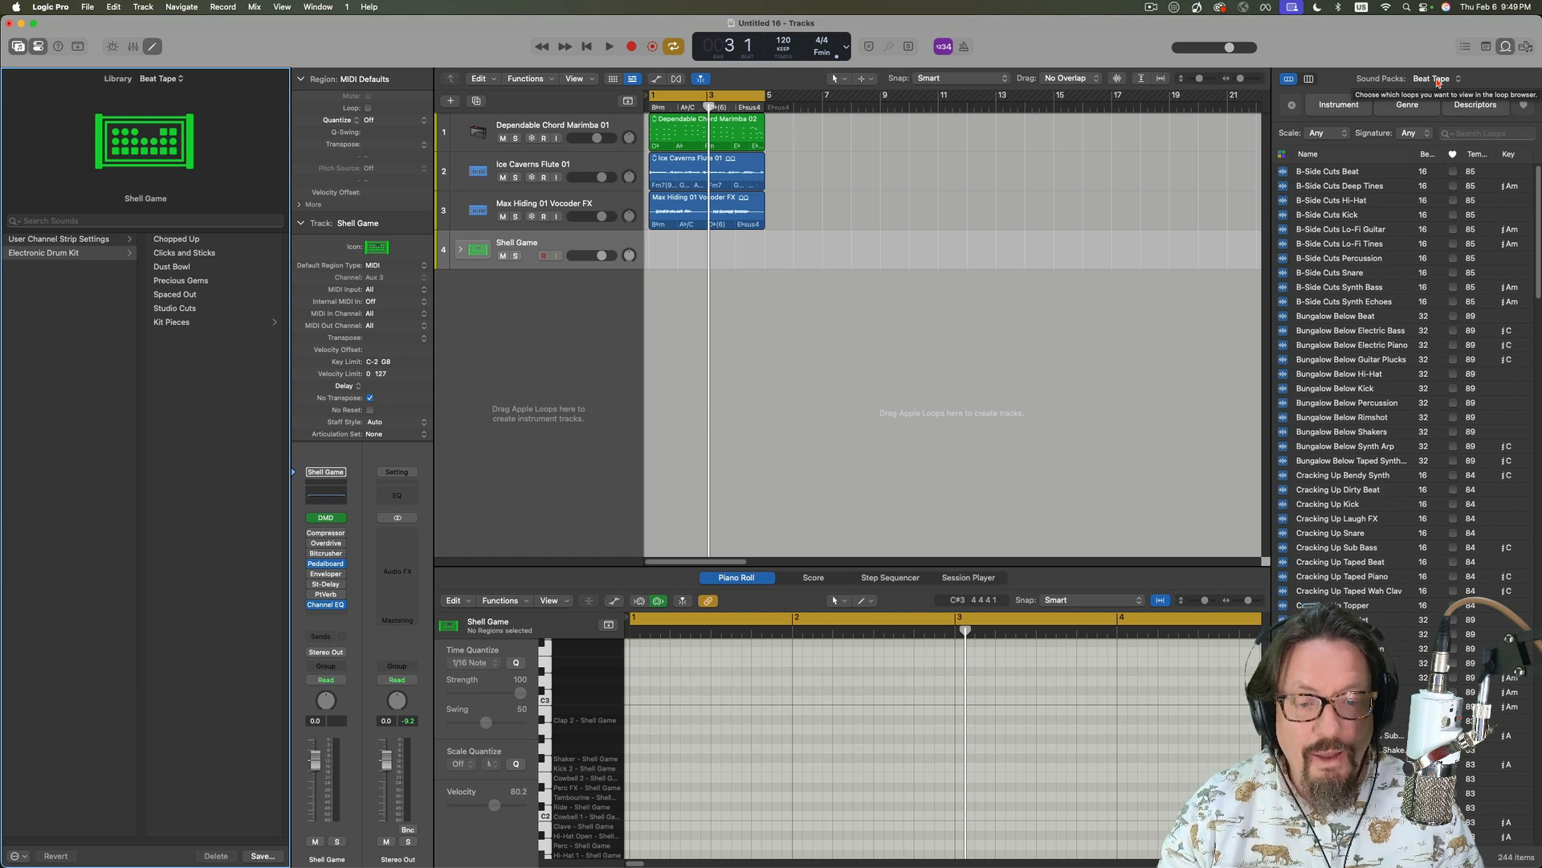
- Switch the Apple Loops filter to the Keyboard Collection sound pack and skim through its loops
click(1436, 79)
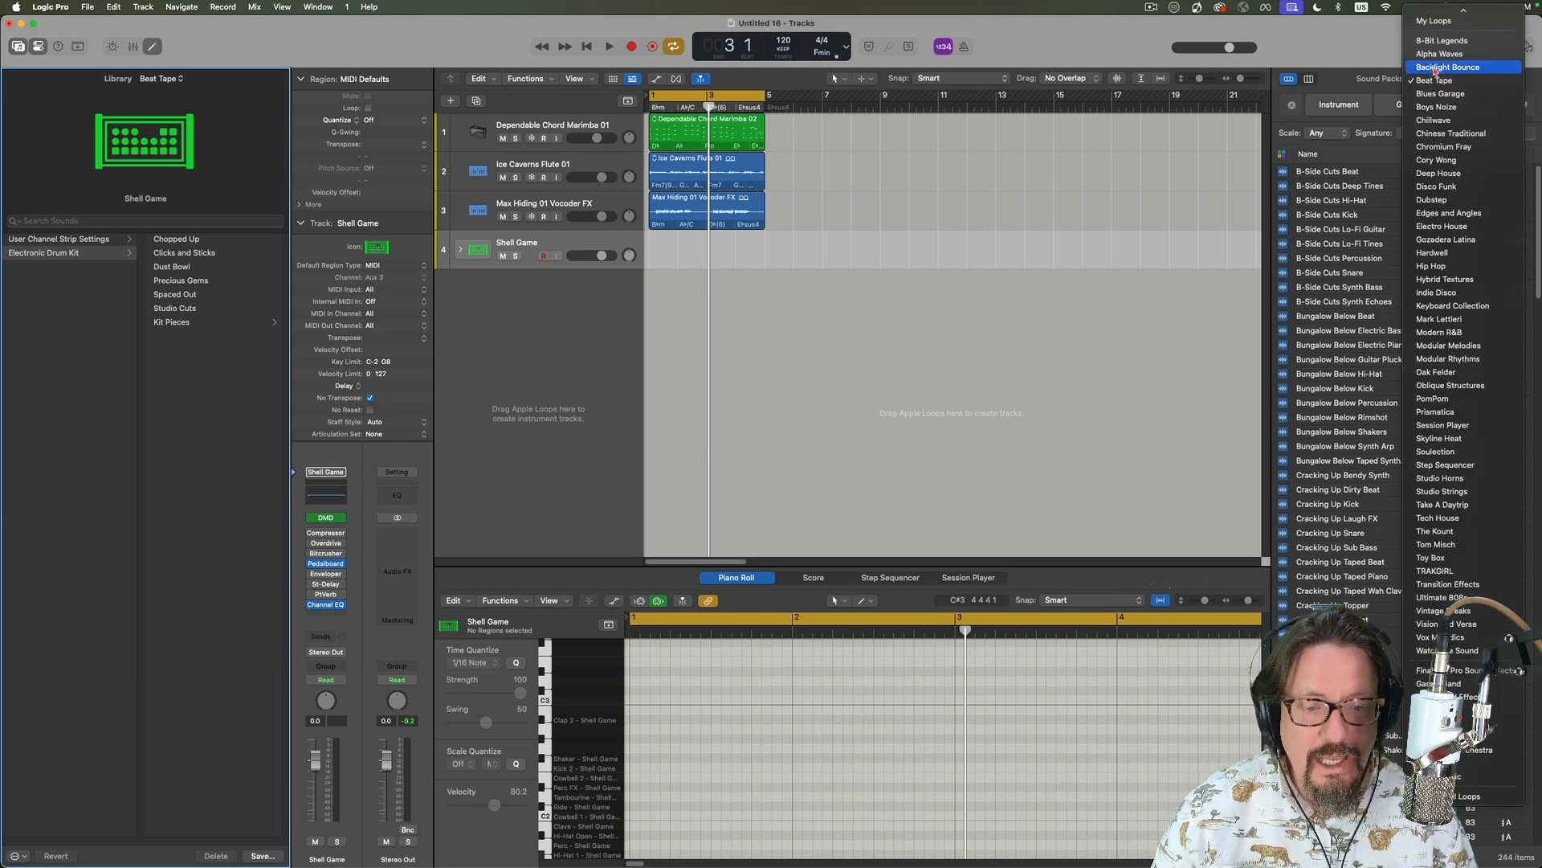
click(1452, 306)
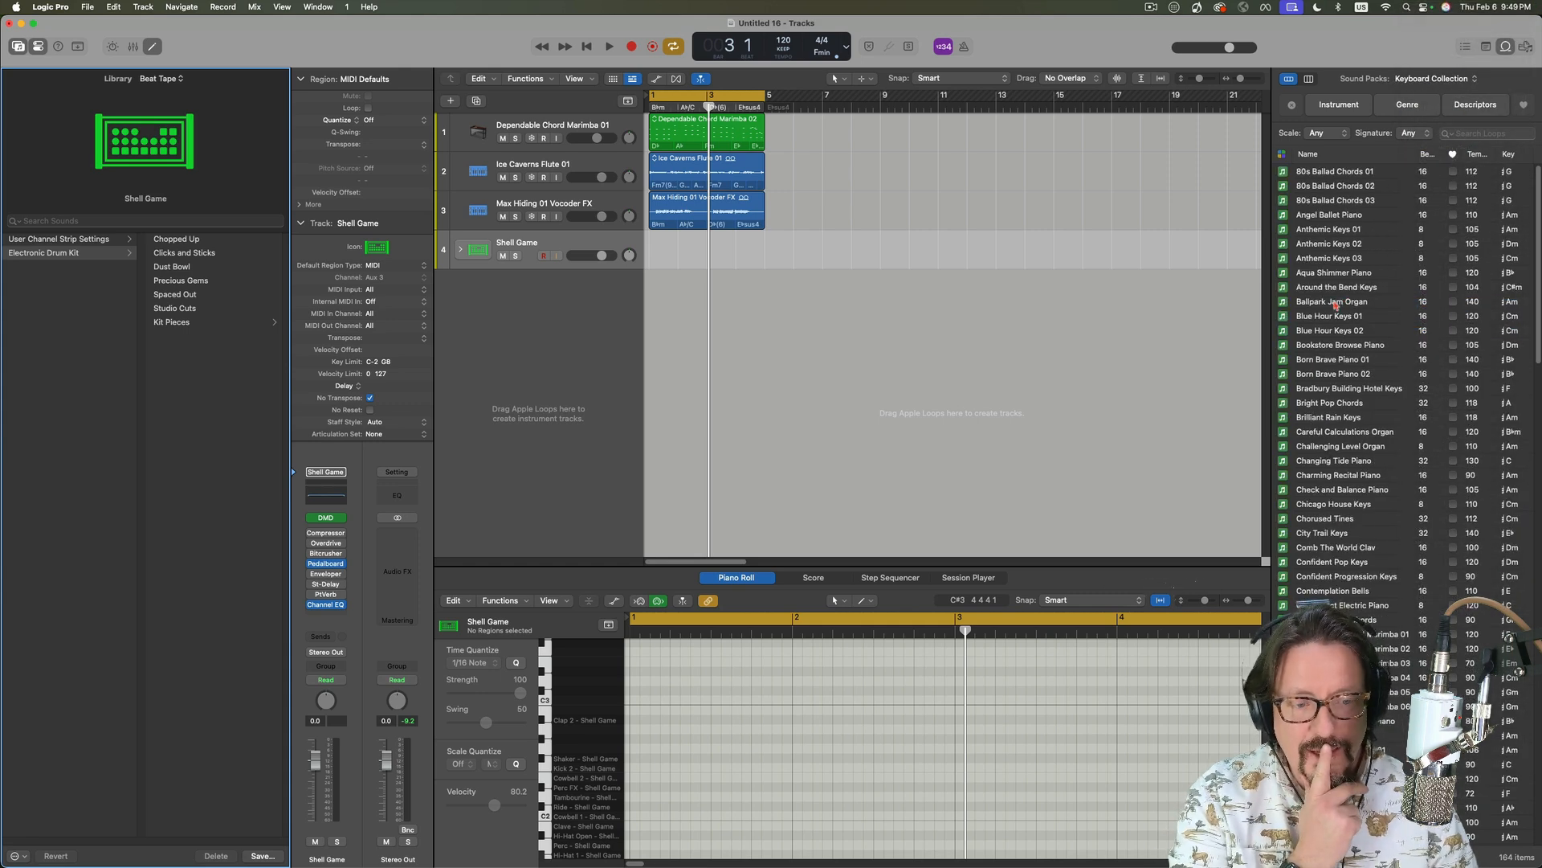
scroll(1335, 303, down, 20)
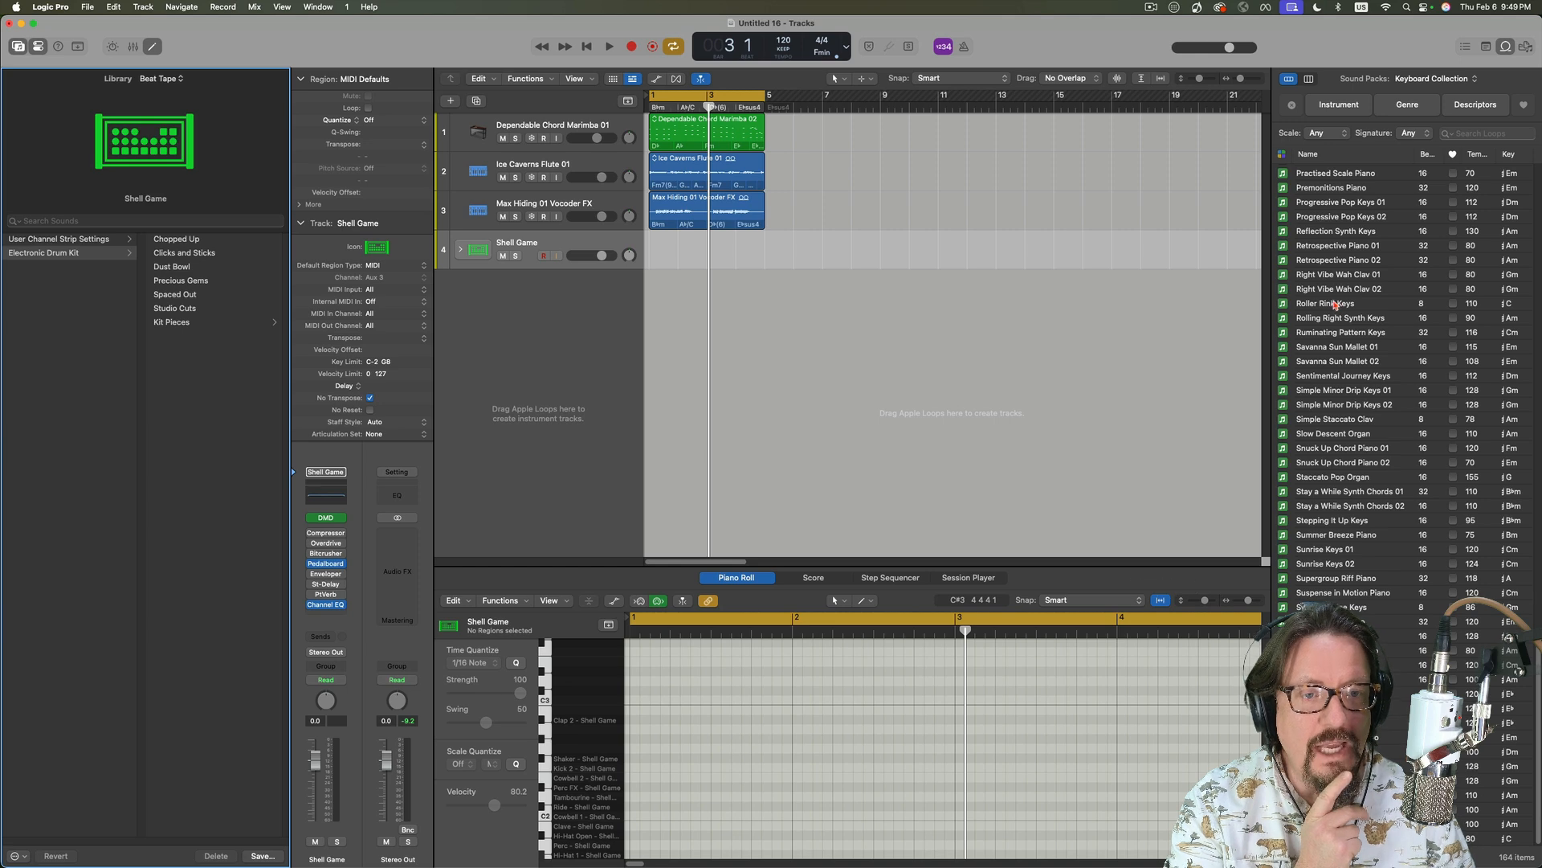
scroll(1335, 304, up, 20)
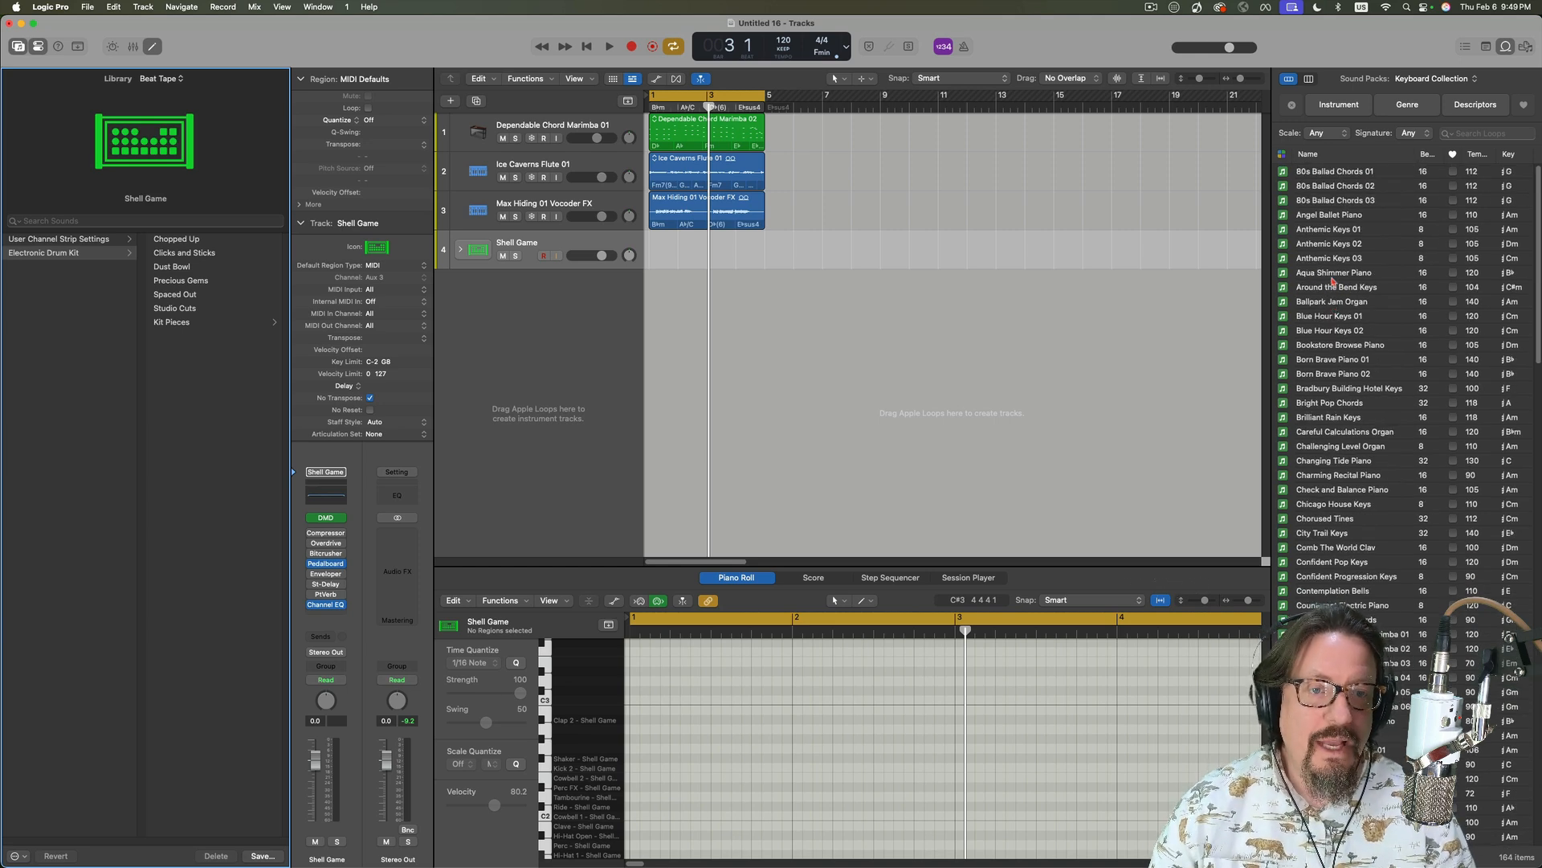
- Audition a range of Keyboard Collection loops from Aqua Shimmer Piano to Chorused Tines, including Born Brave Piano 01 and Careful Calculations Organ
click(1327, 274)
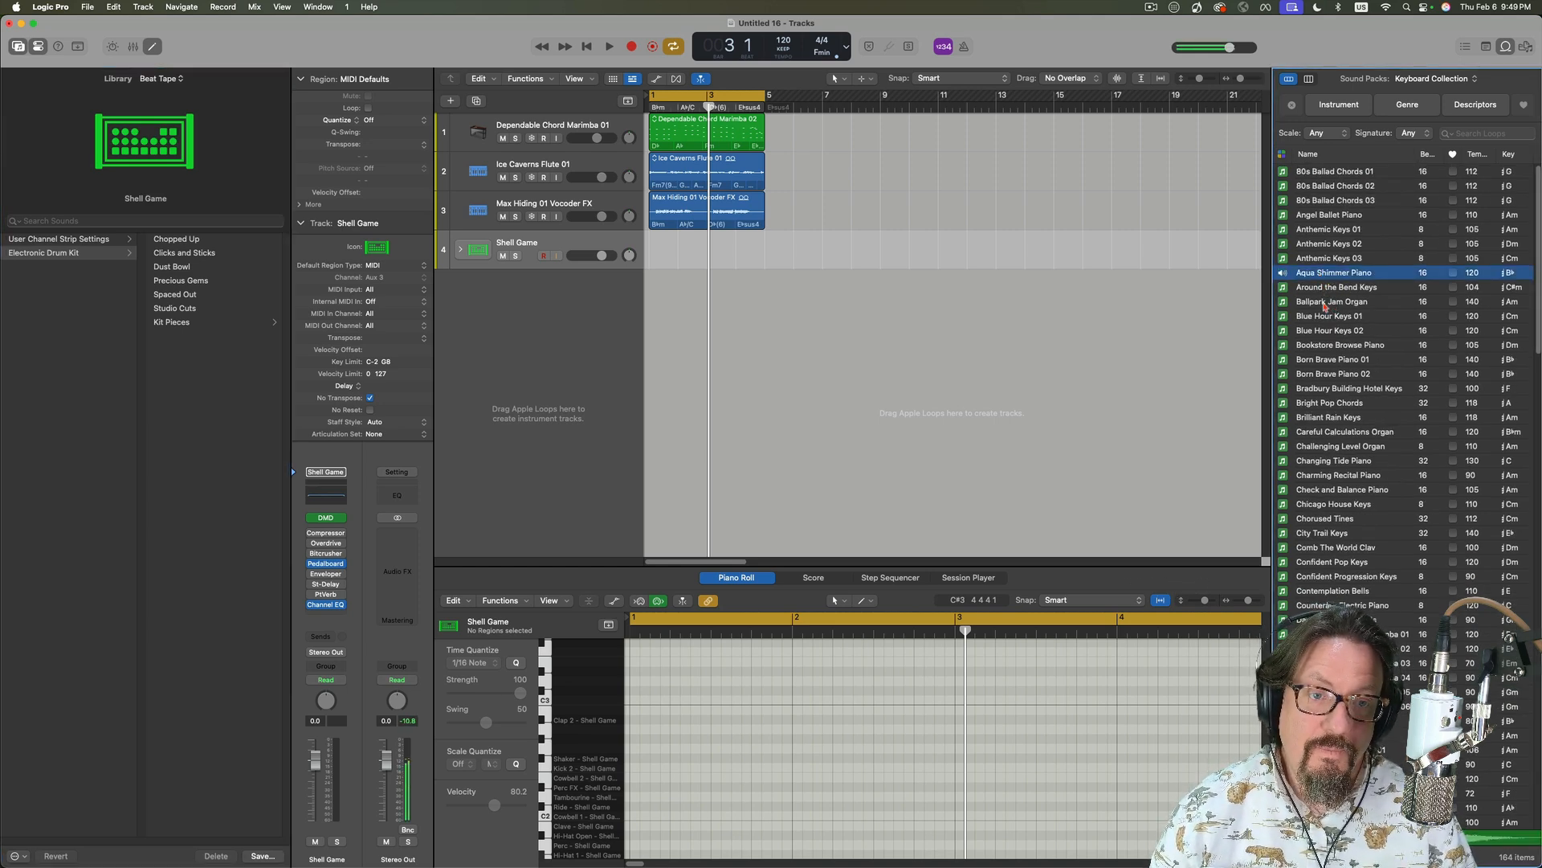
click(1326, 304)
click(1334, 332)
click(1333, 360)
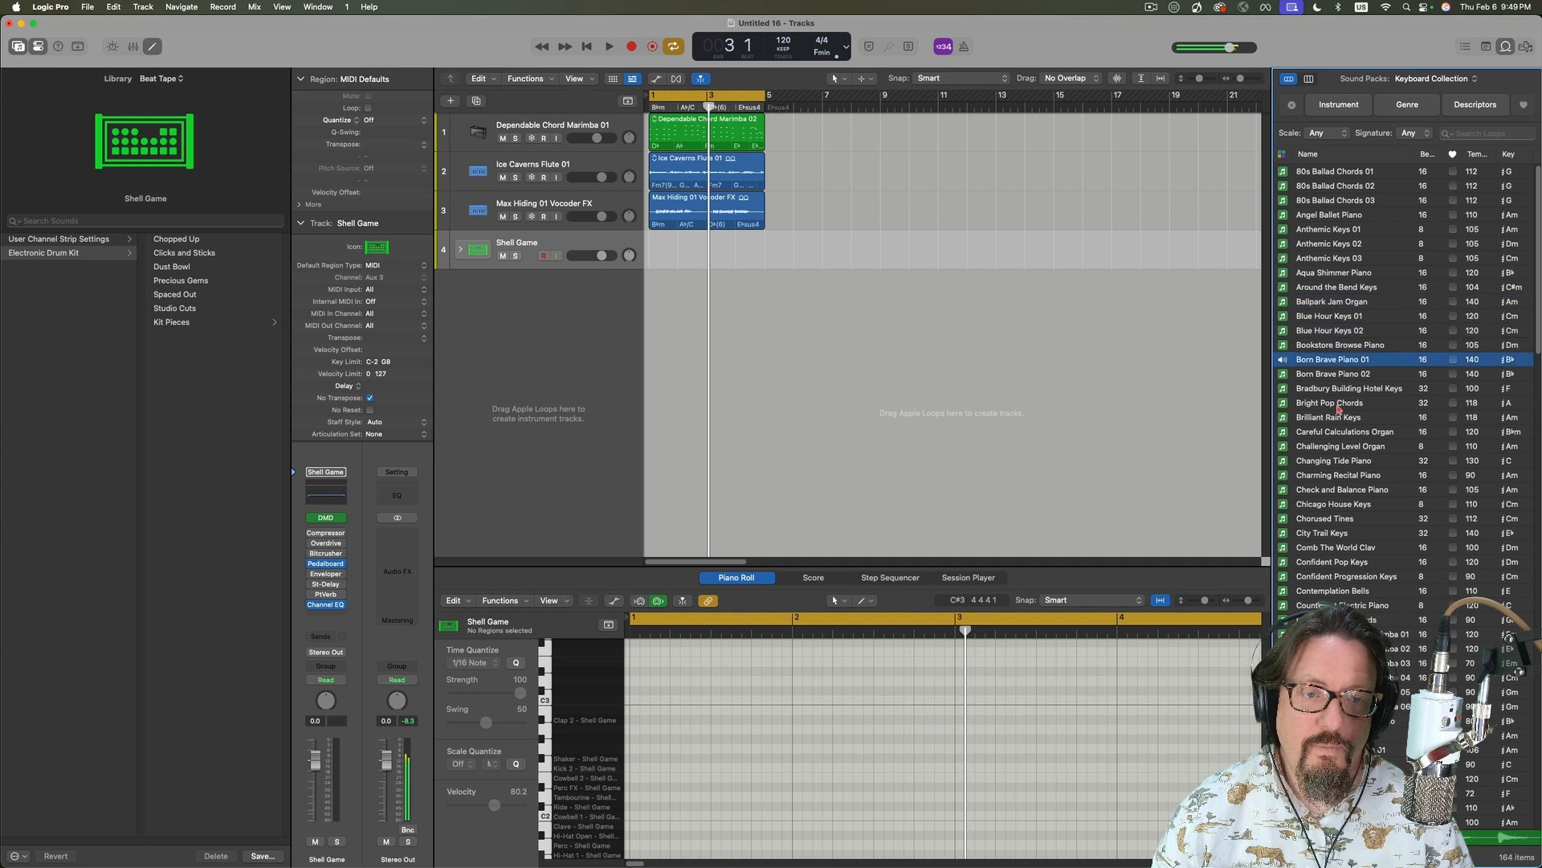
click(1336, 405)
click(1334, 431)
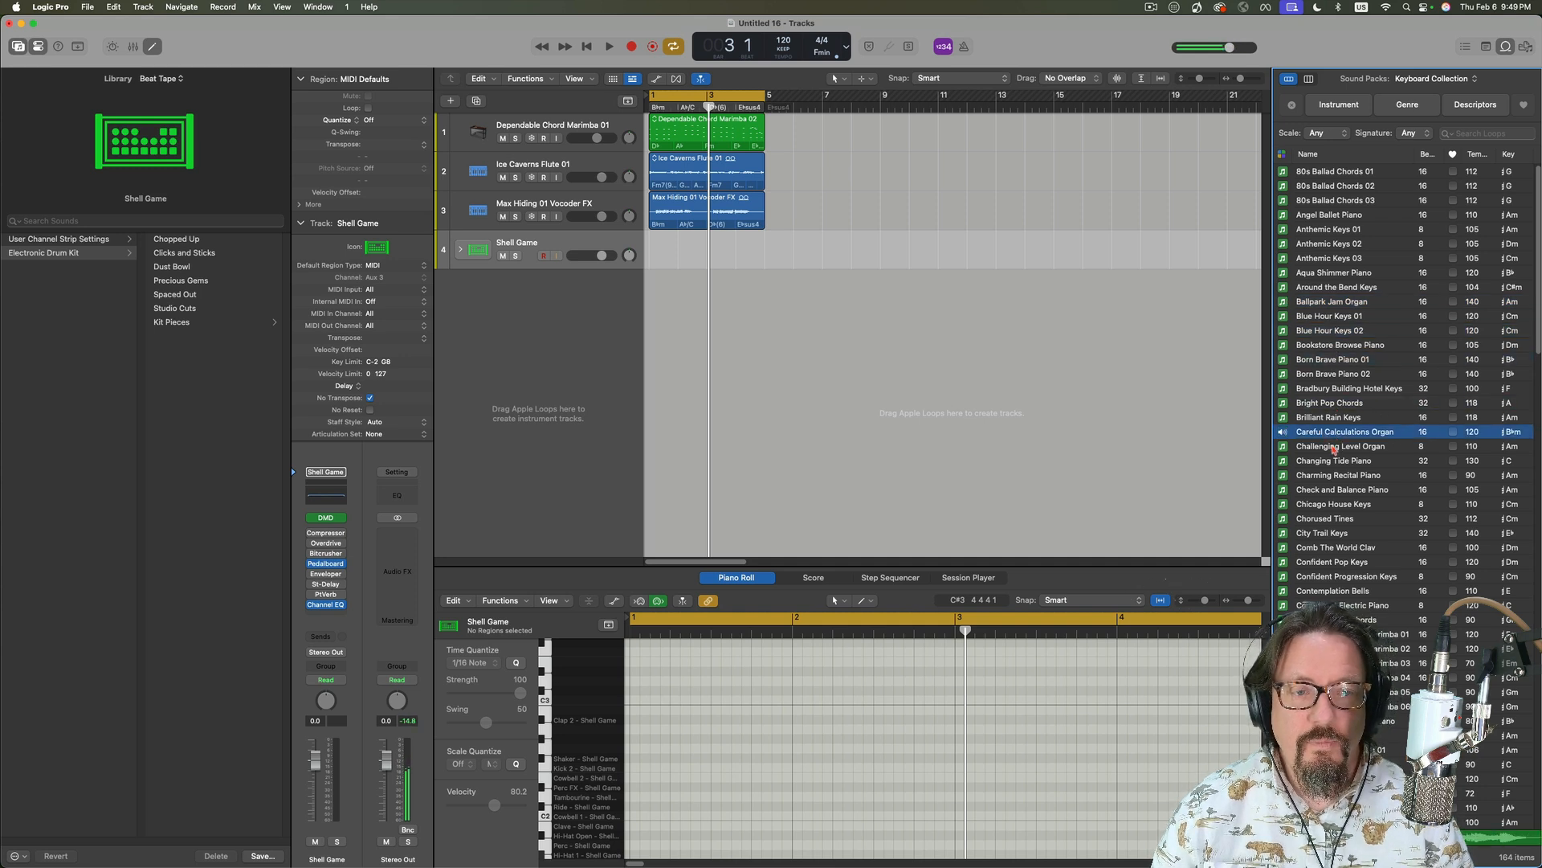
click(1335, 446)
click(1338, 461)
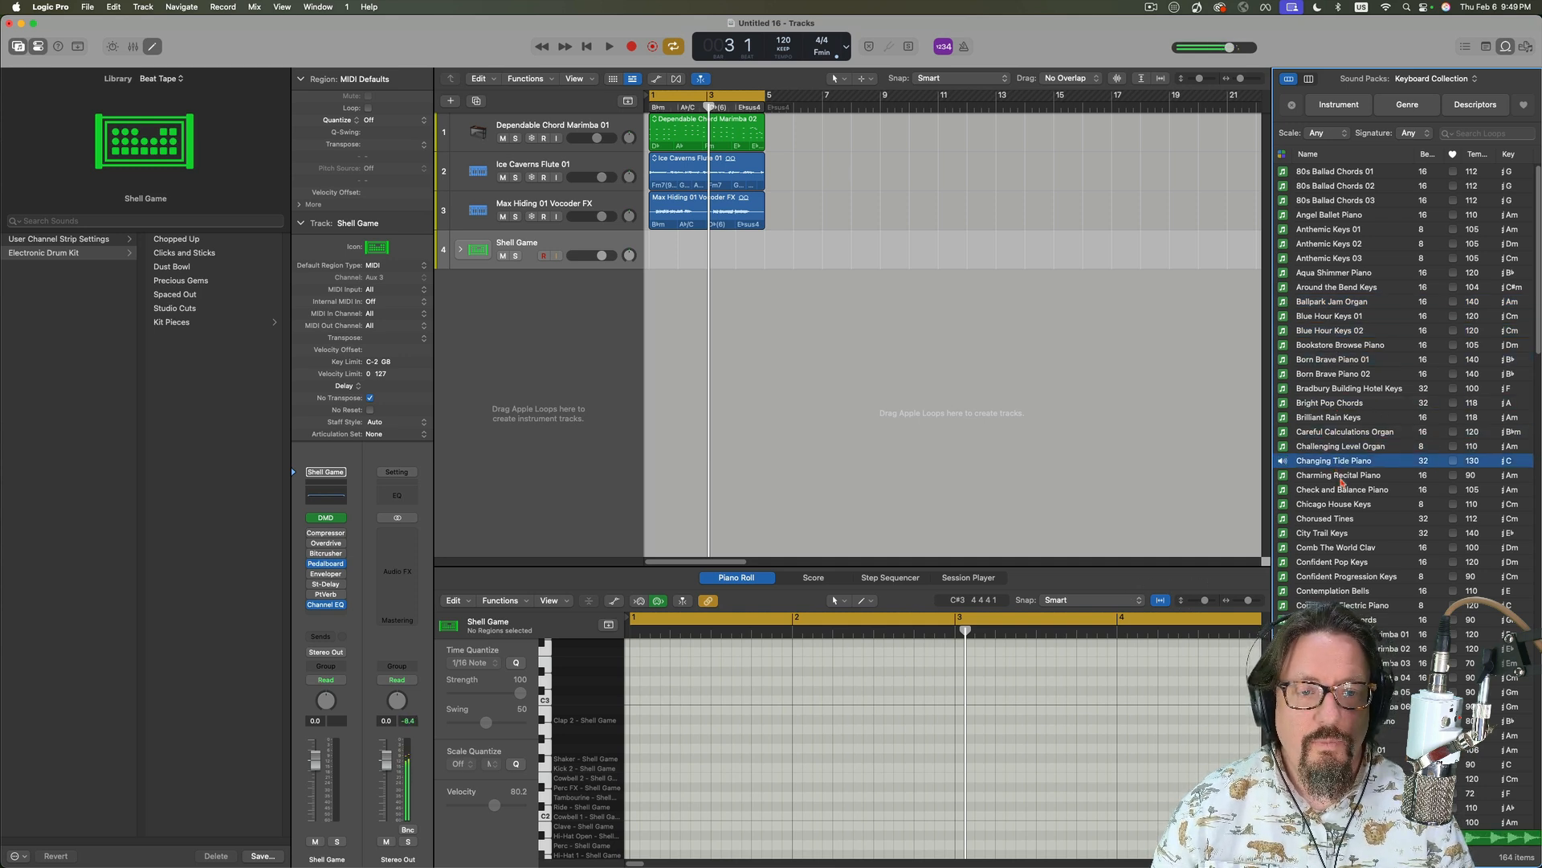
click(1341, 476)
click(1341, 518)
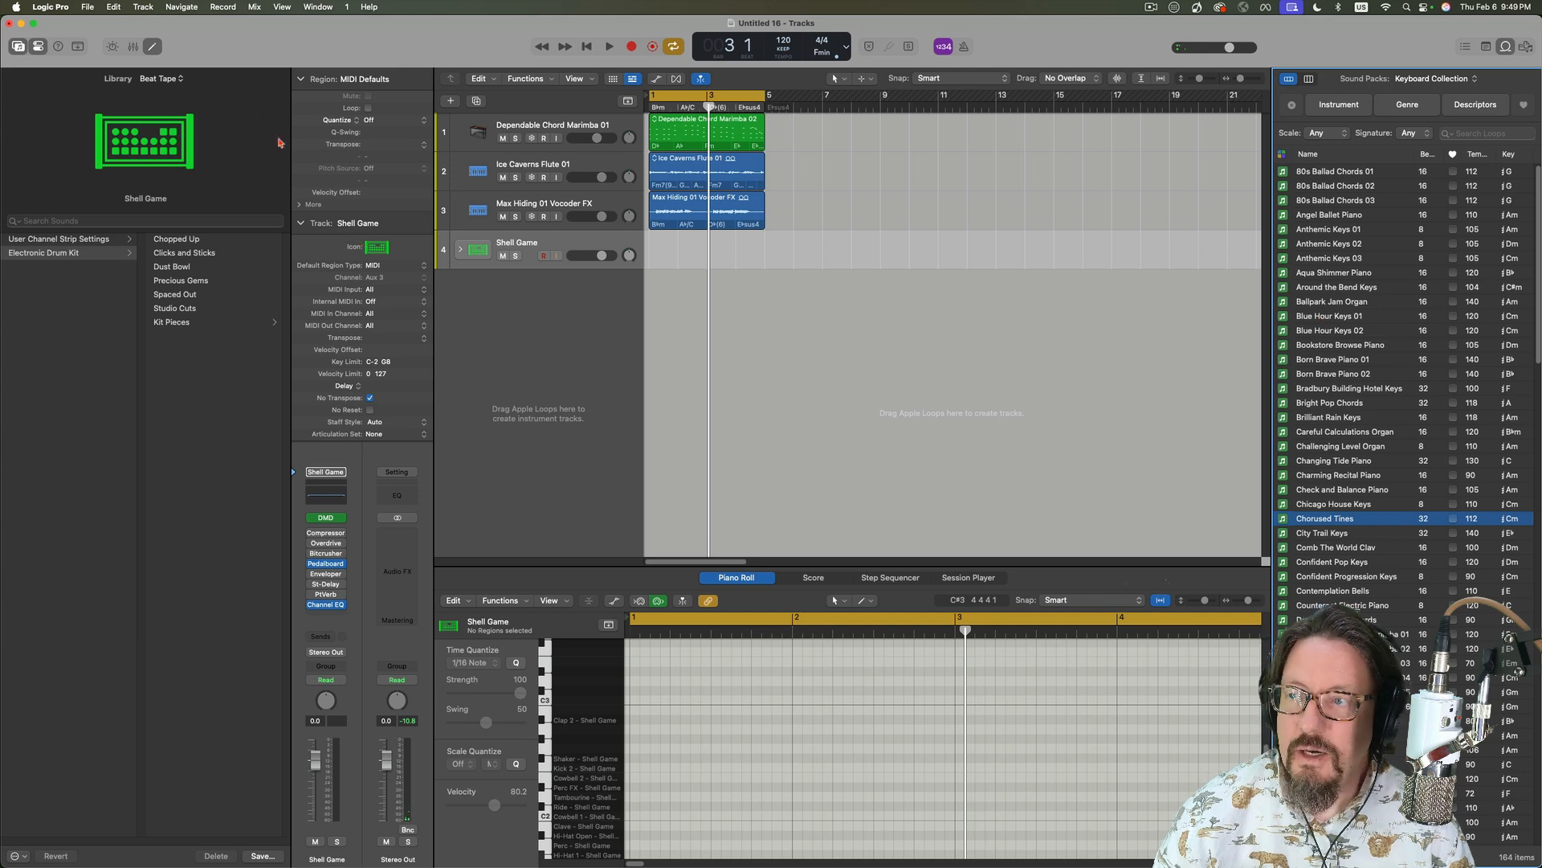
- Switch the Library to Keyboard Collection and browse its Keyboards, Piano, Vintage B3 Organ, Vintage Clav and Vintage Electric Piano categories
click(153, 79)
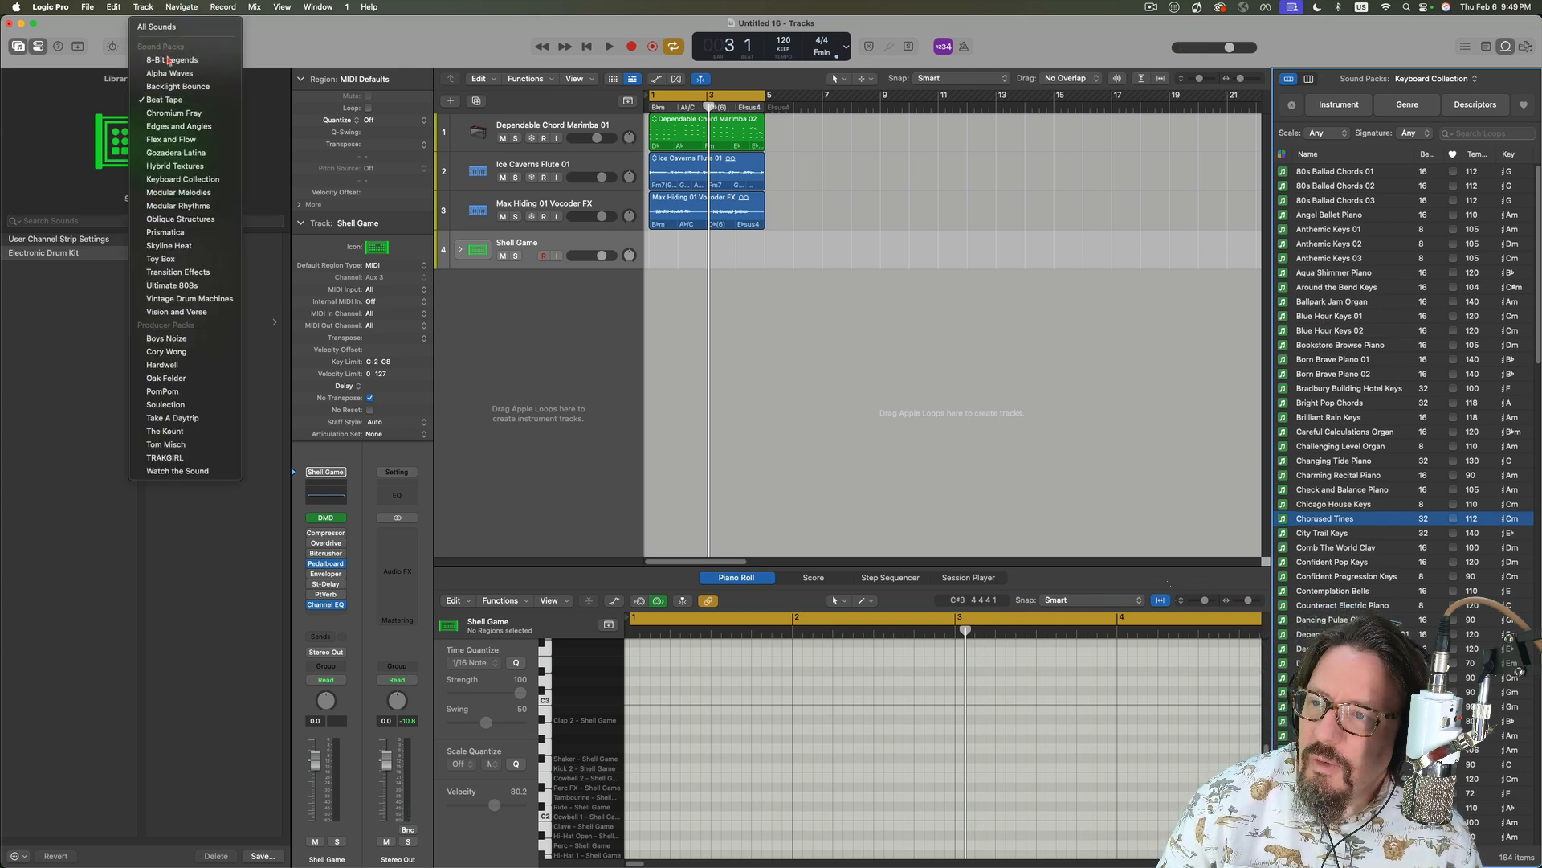
click(178, 179)
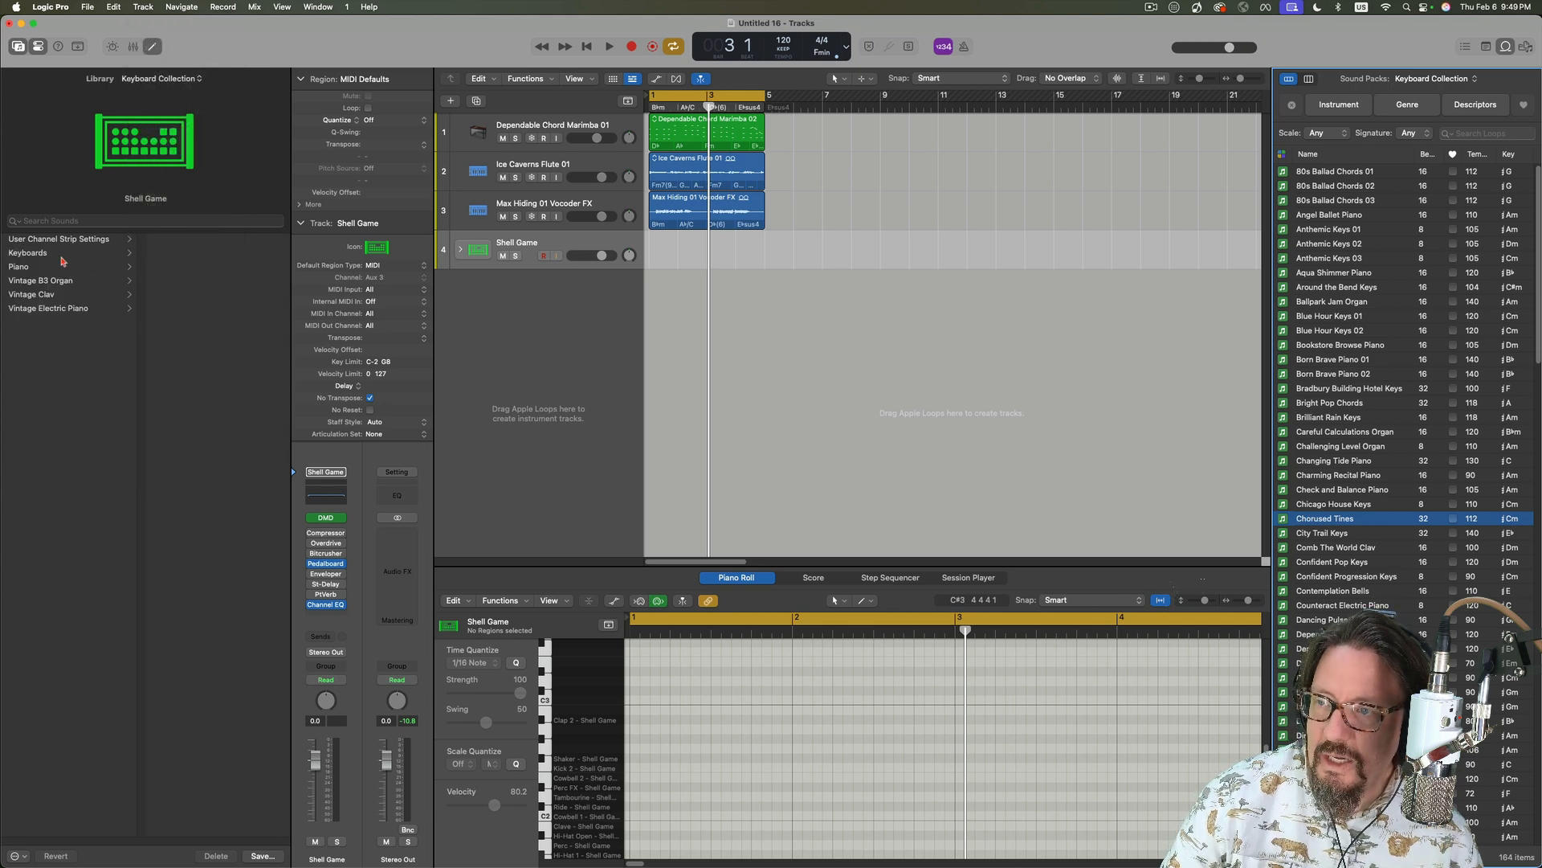
click(67, 255)
click(69, 266)
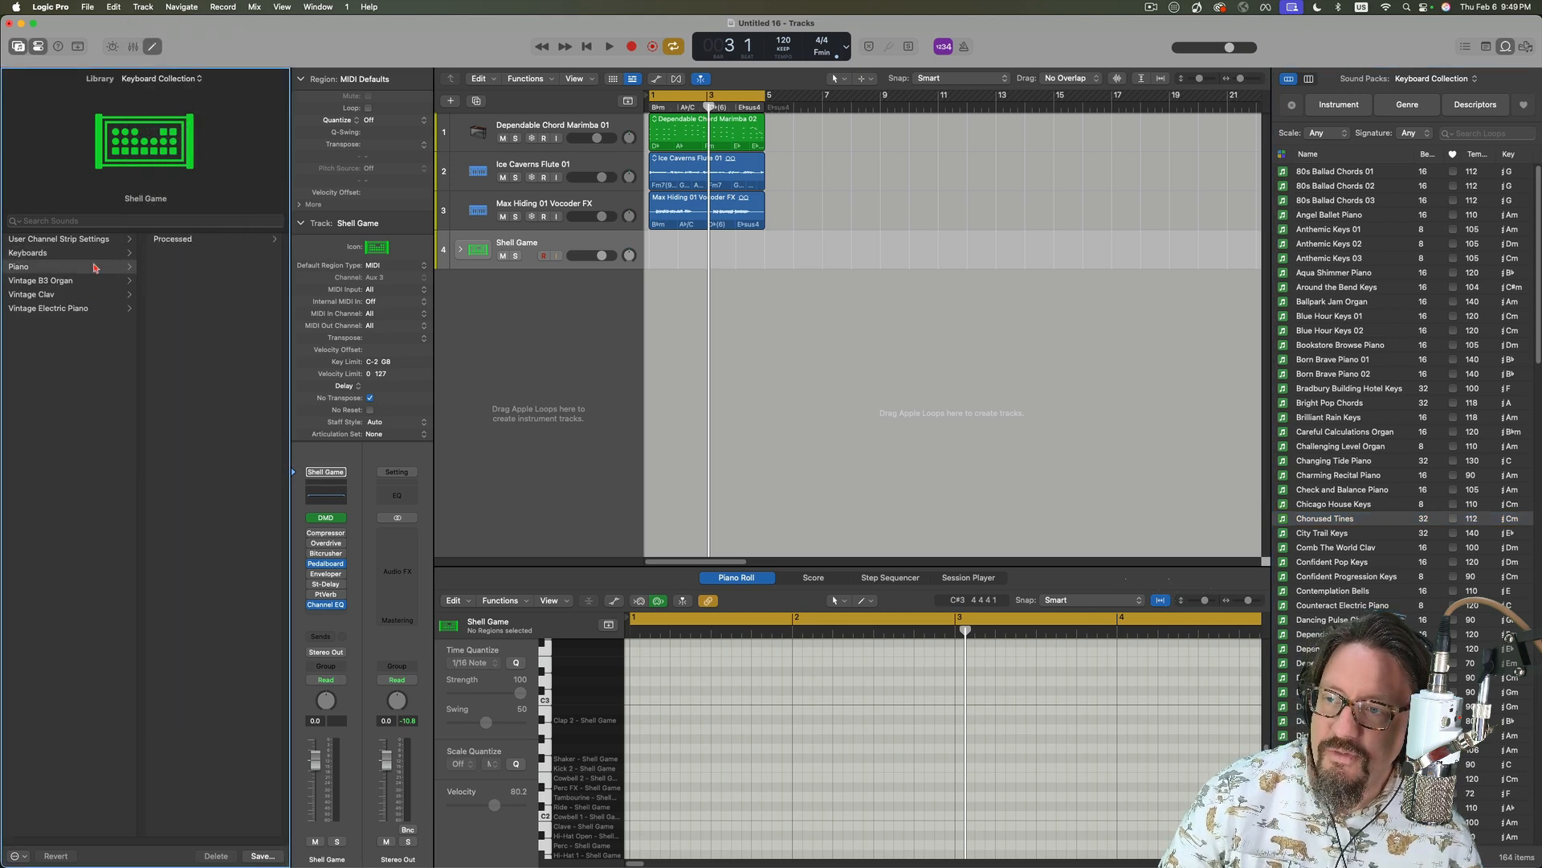
click(88, 280)
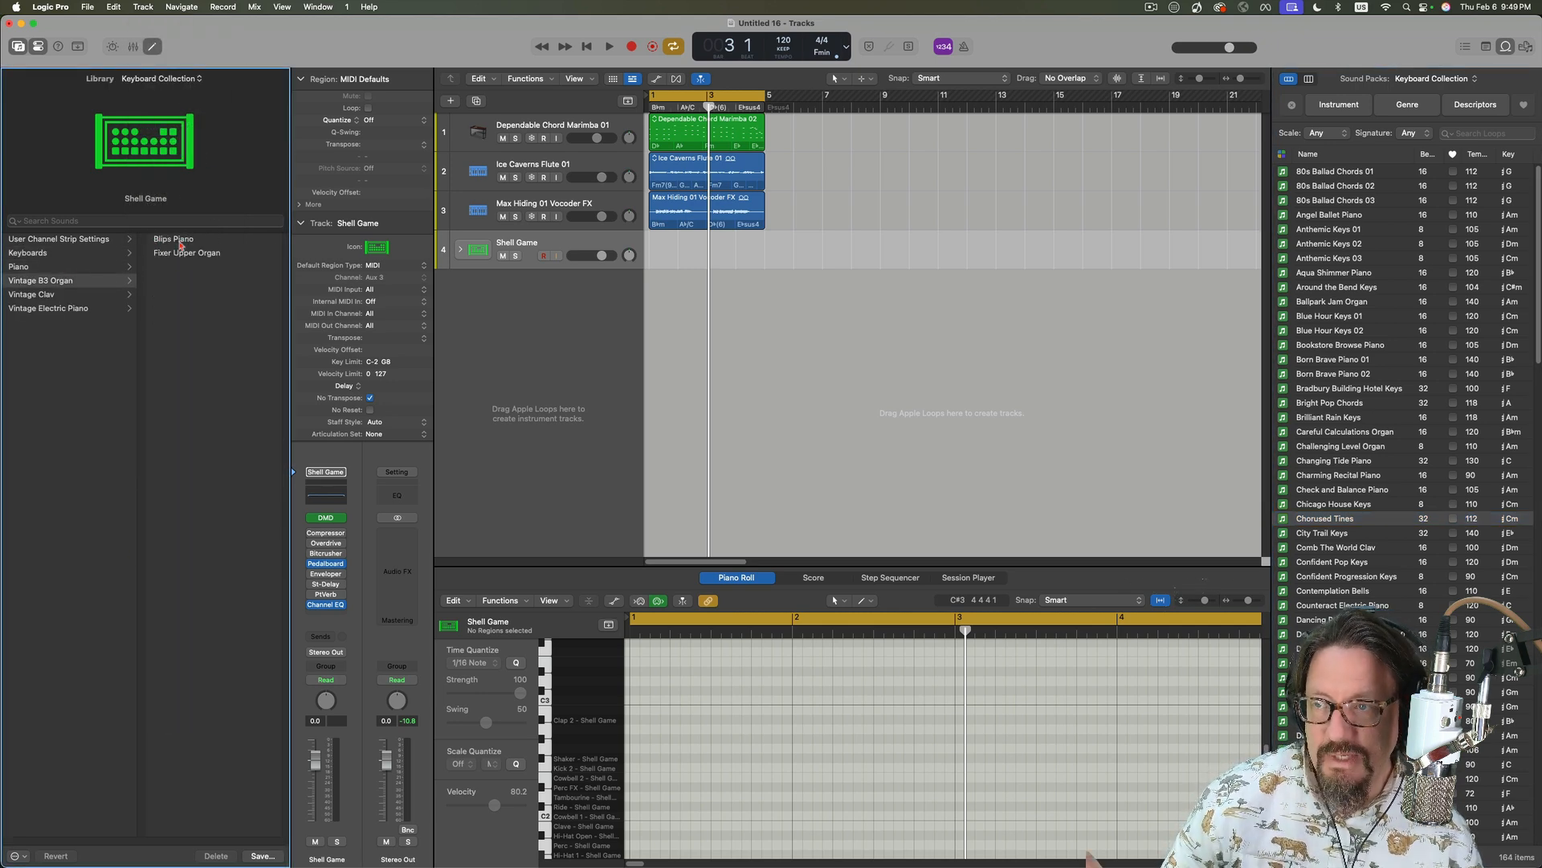
click(58, 294)
click(94, 309)
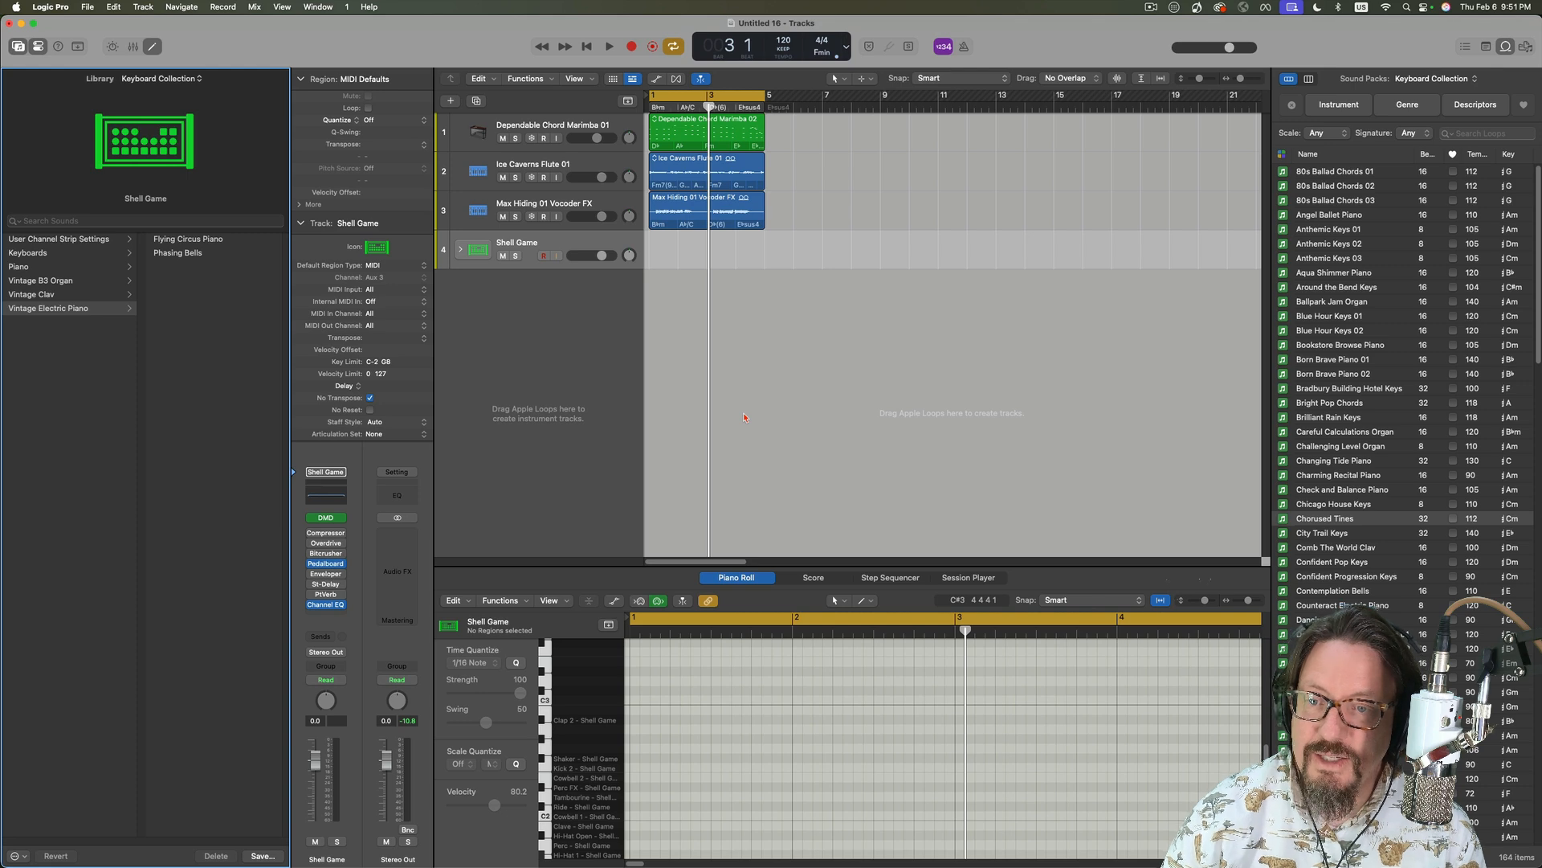
- Audition the Anthemic Keys 02 loop and place it on track 4 at bar 8
click(744, 412)
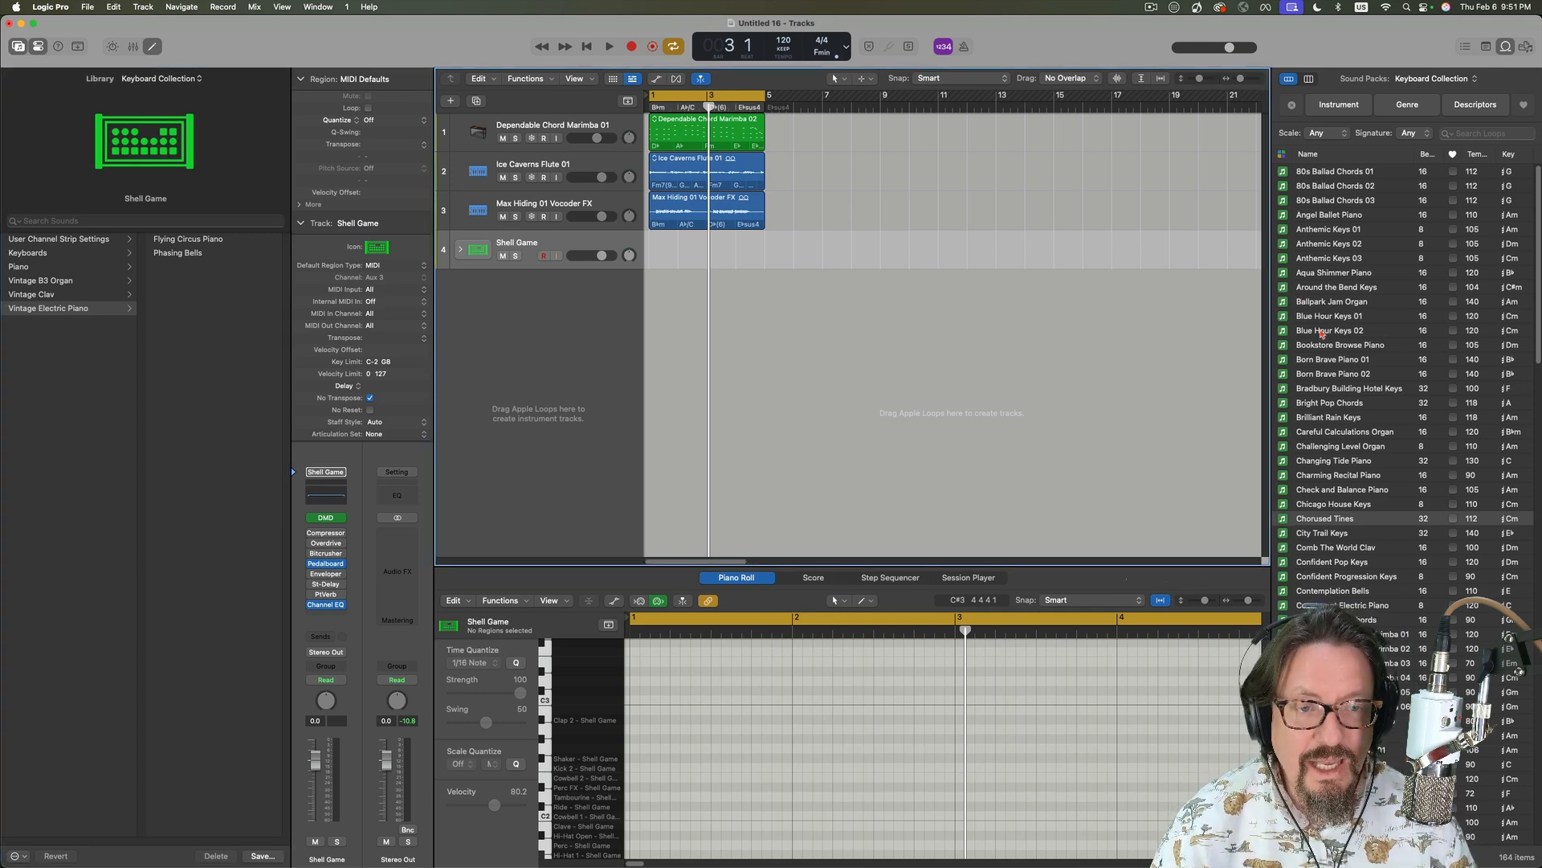
click(1333, 248)
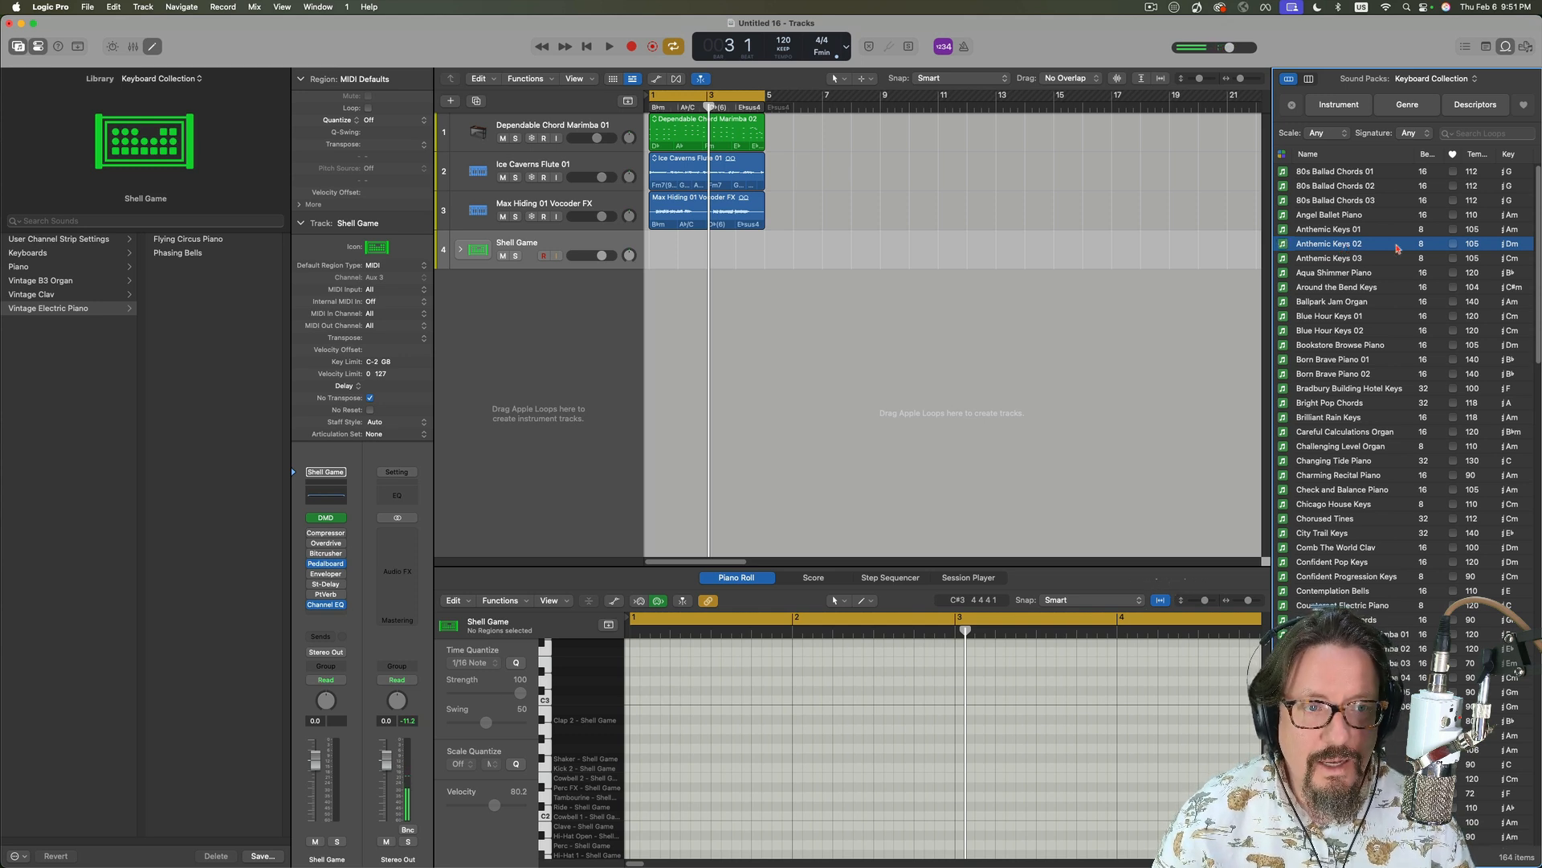
drag(1331, 249, 872, 250)
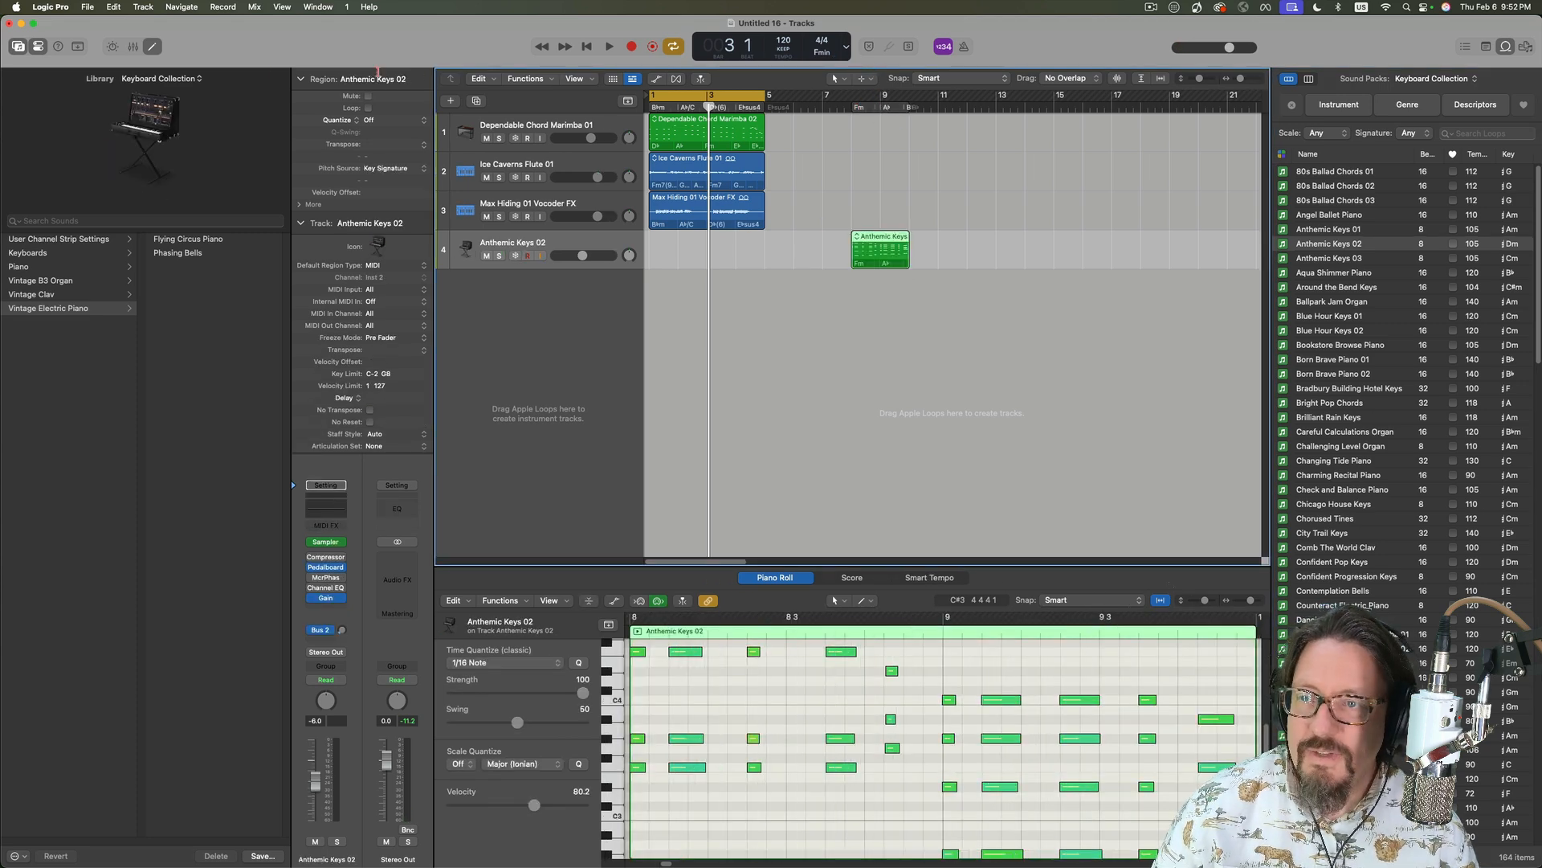
- Create a Session Player track with a Bass Player in the Pop Songwriter style
click(143, 6)
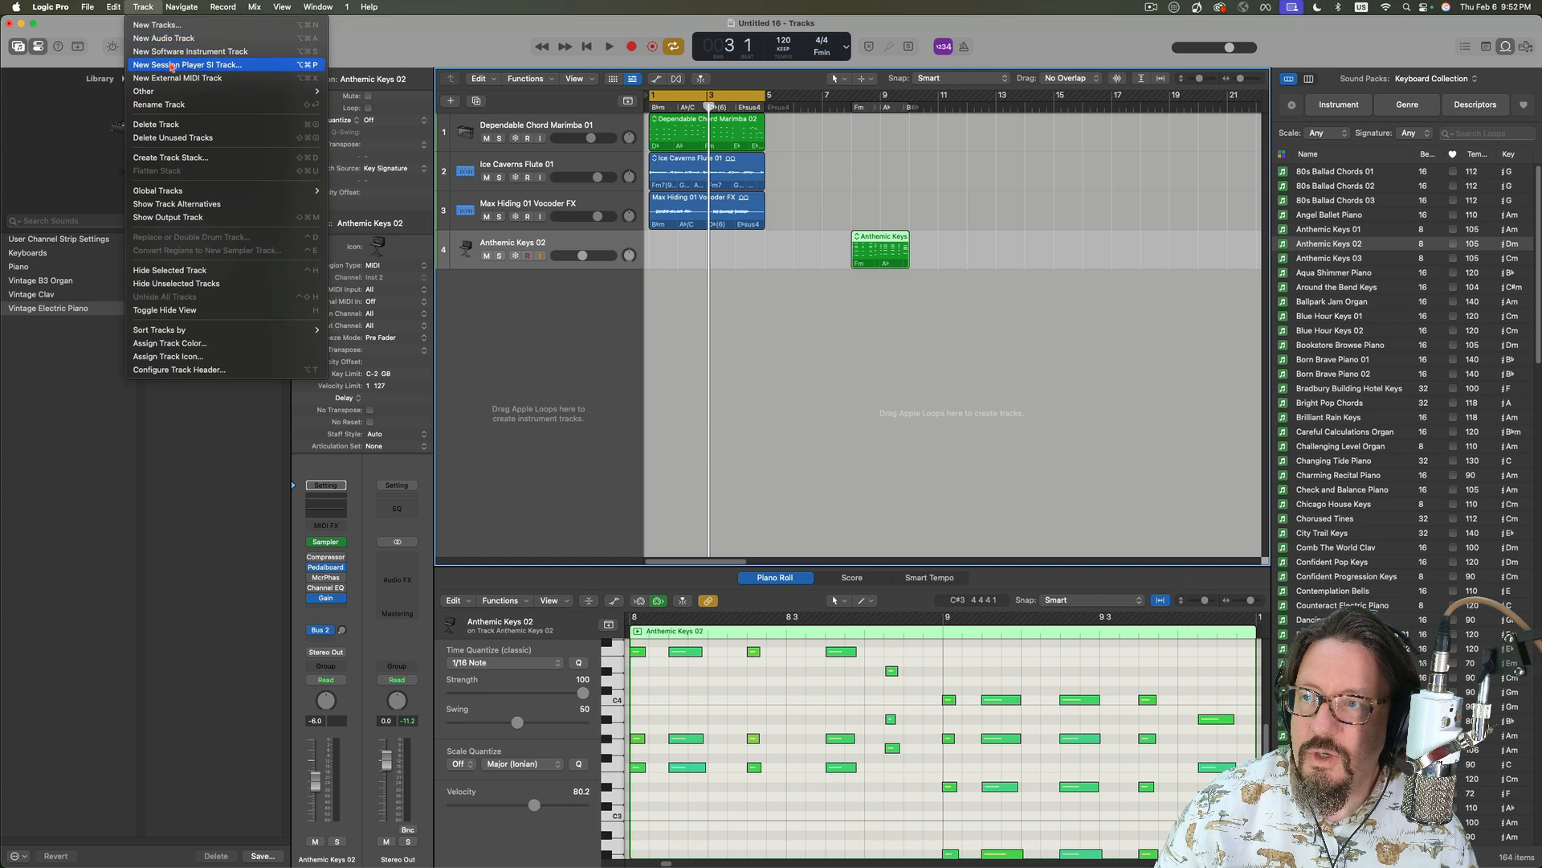
click(171, 67)
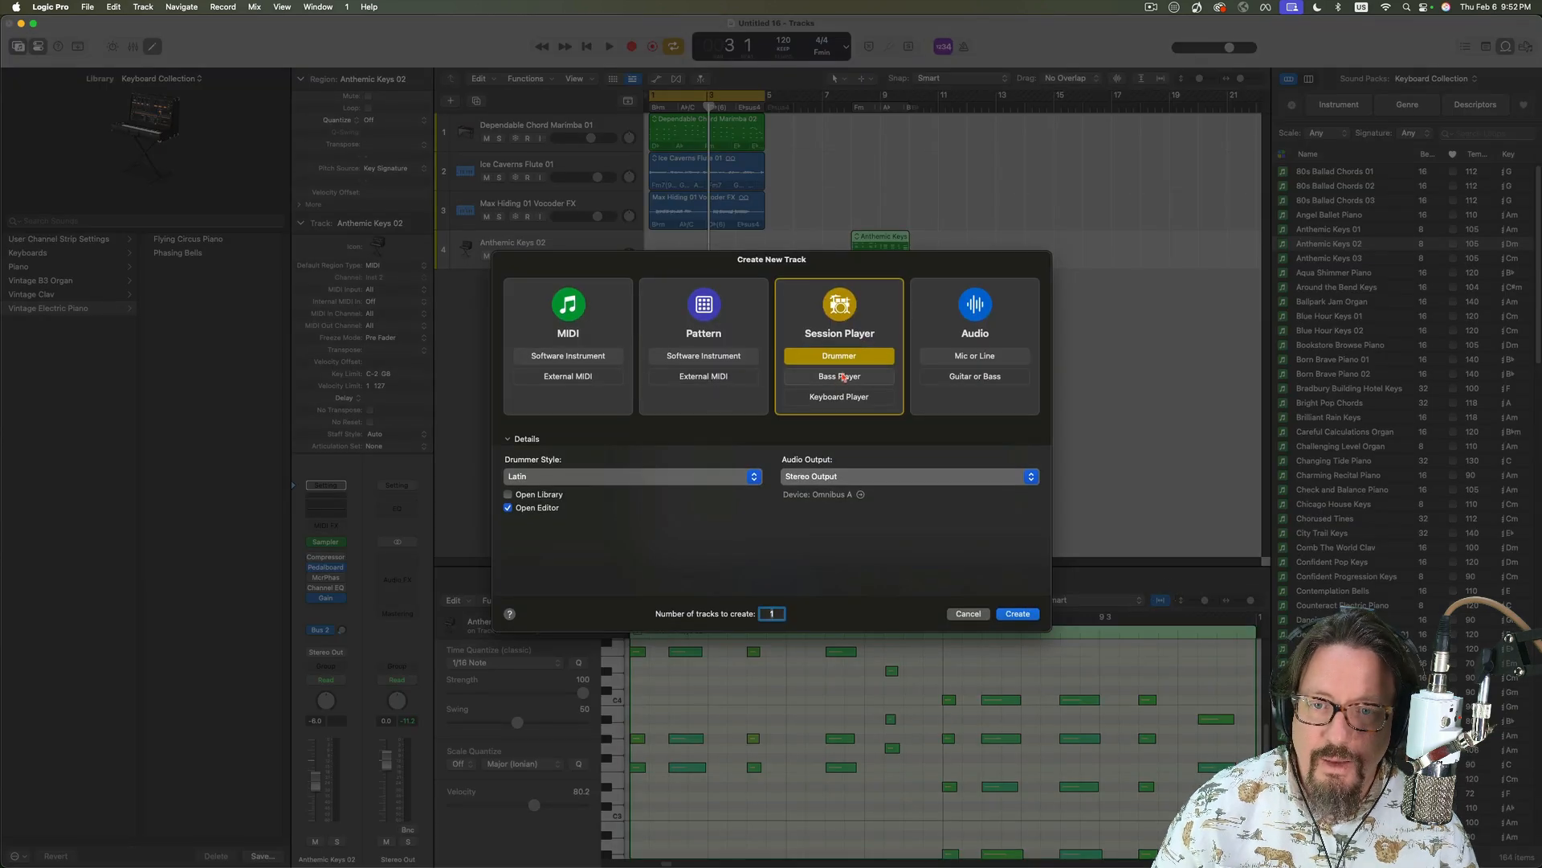
click(844, 376)
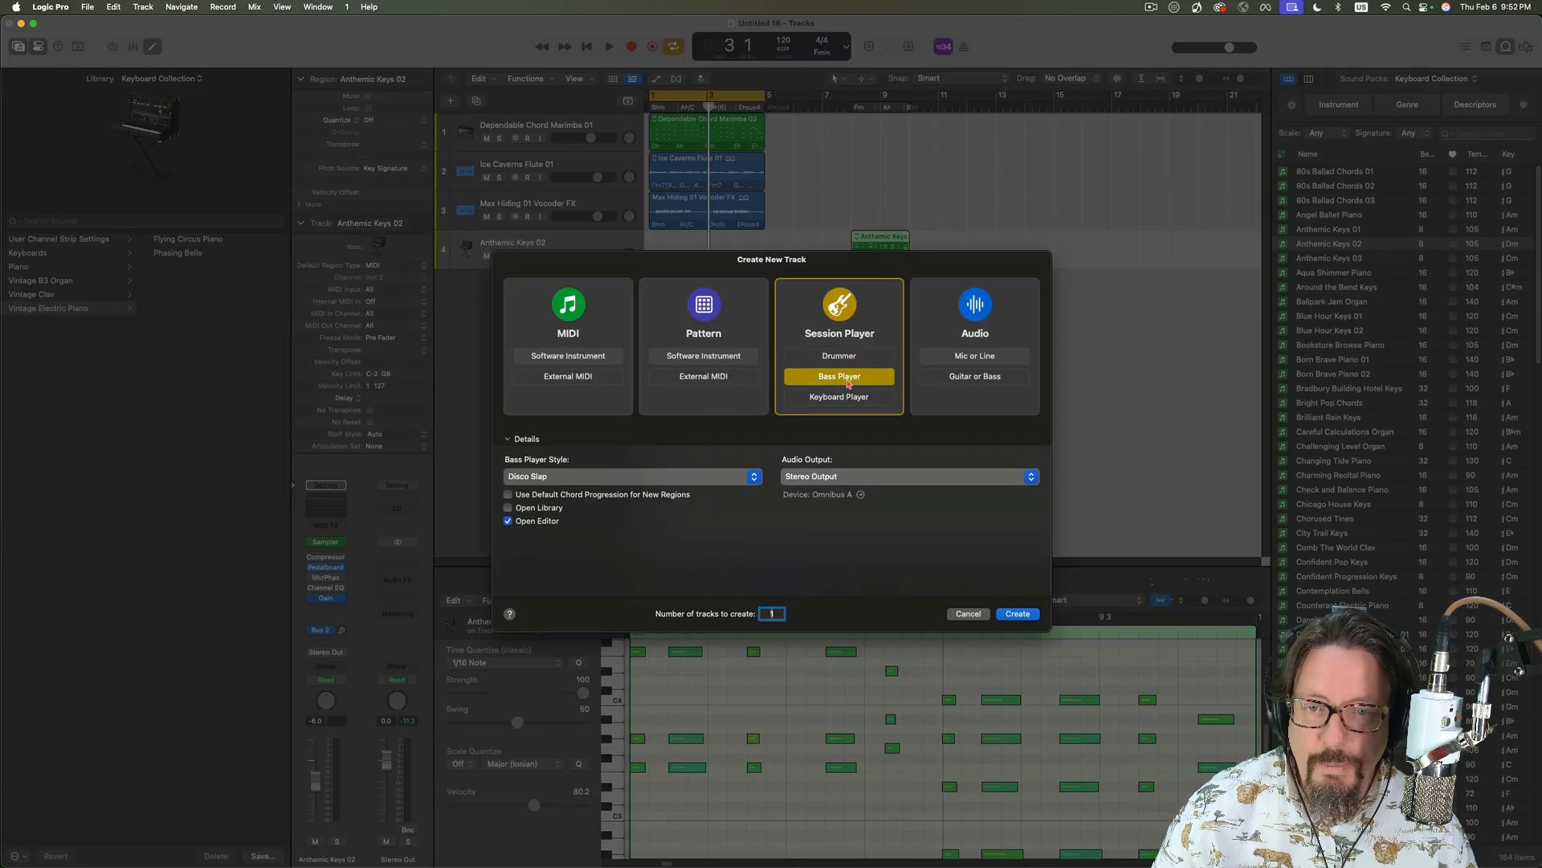
click(599, 477)
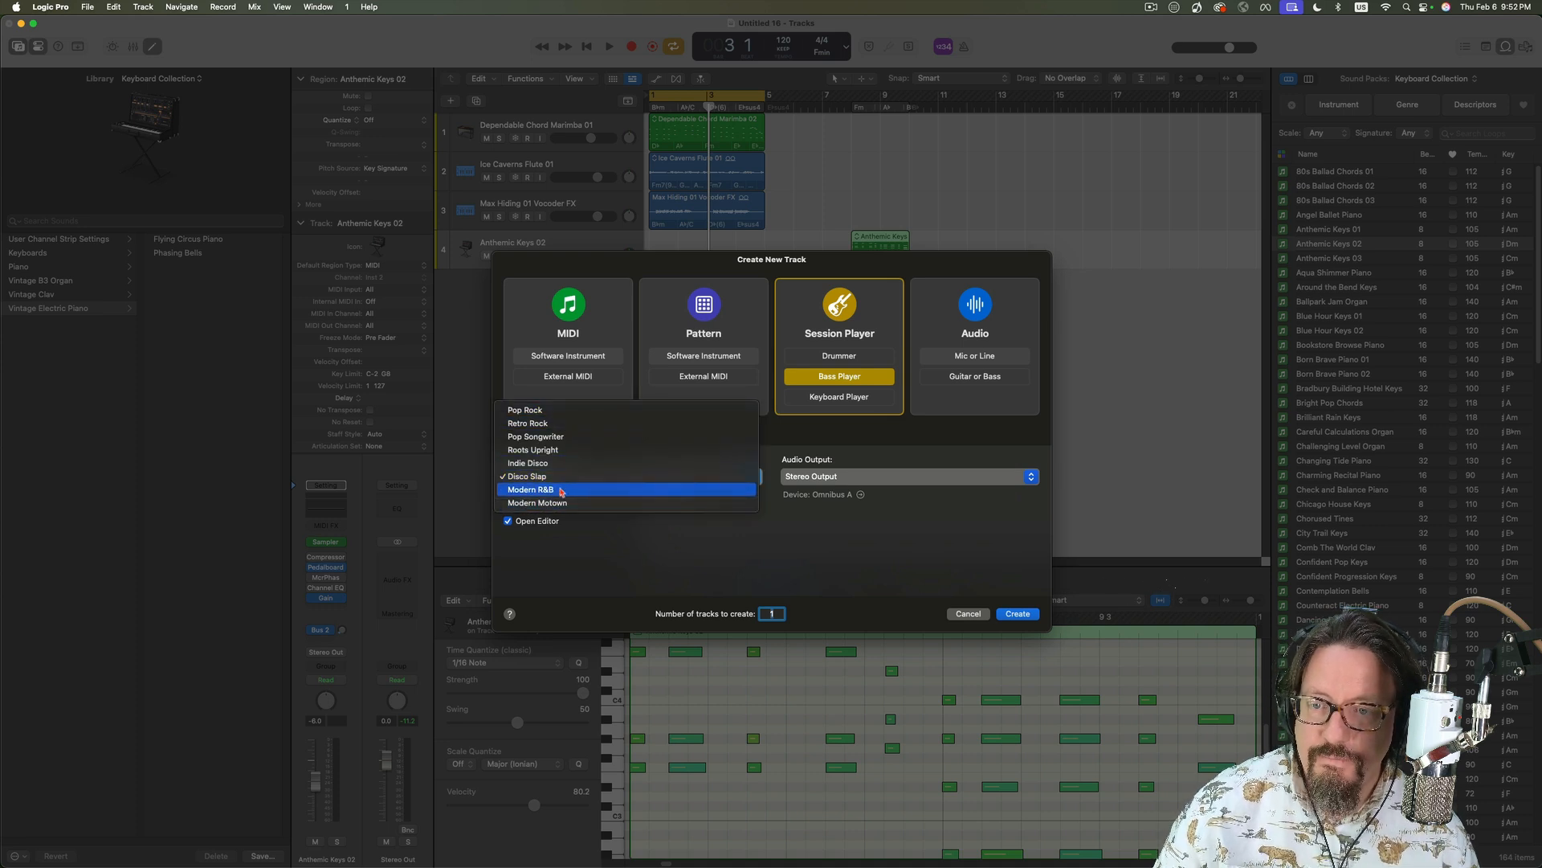
click(561, 438)
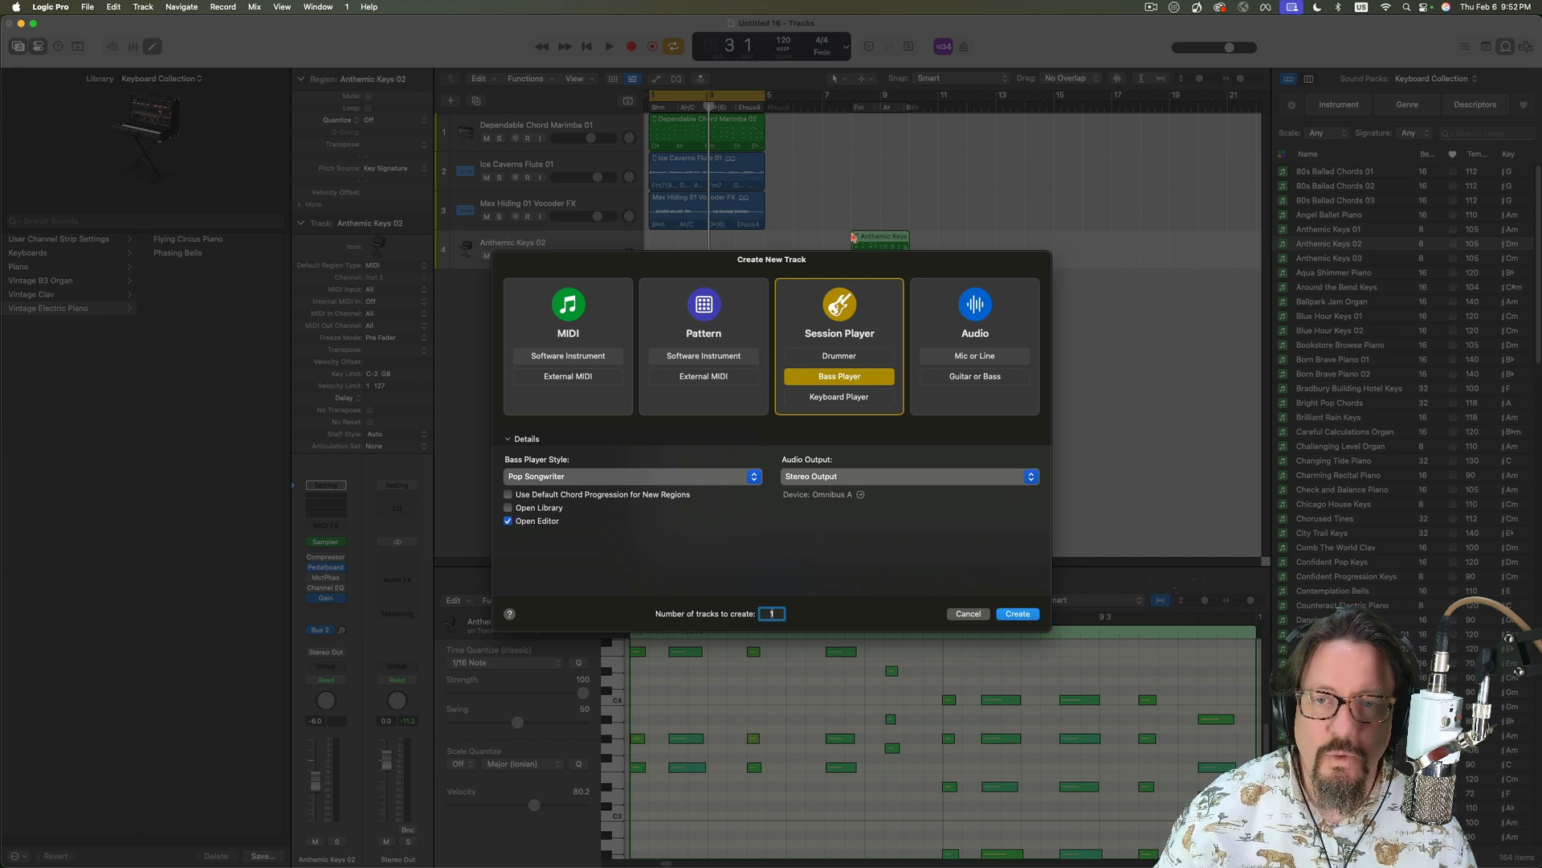
key(Return)
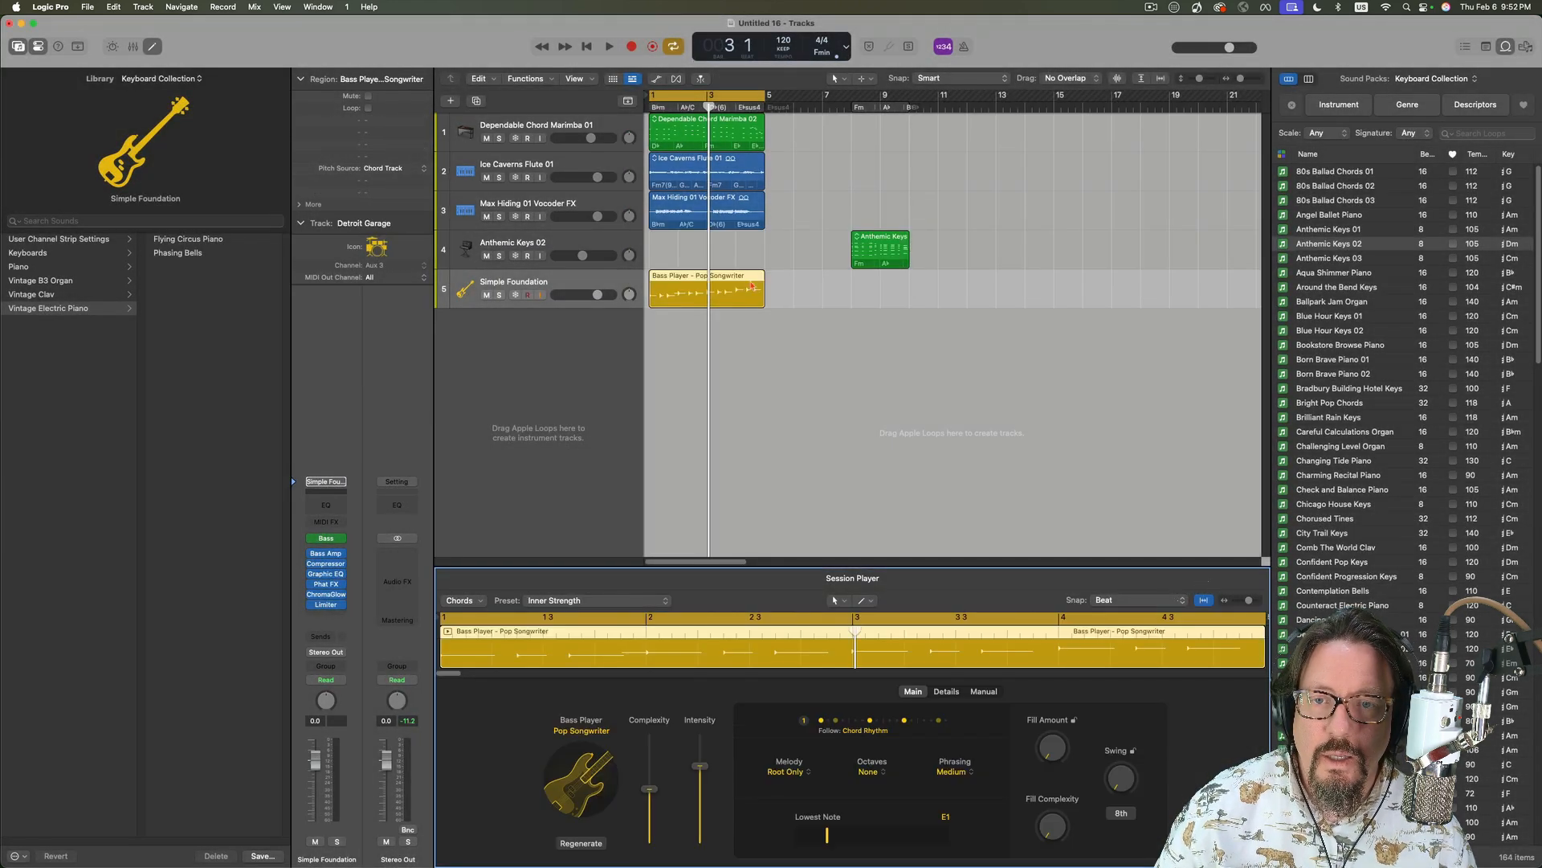
drag(675, 279, 878, 278)
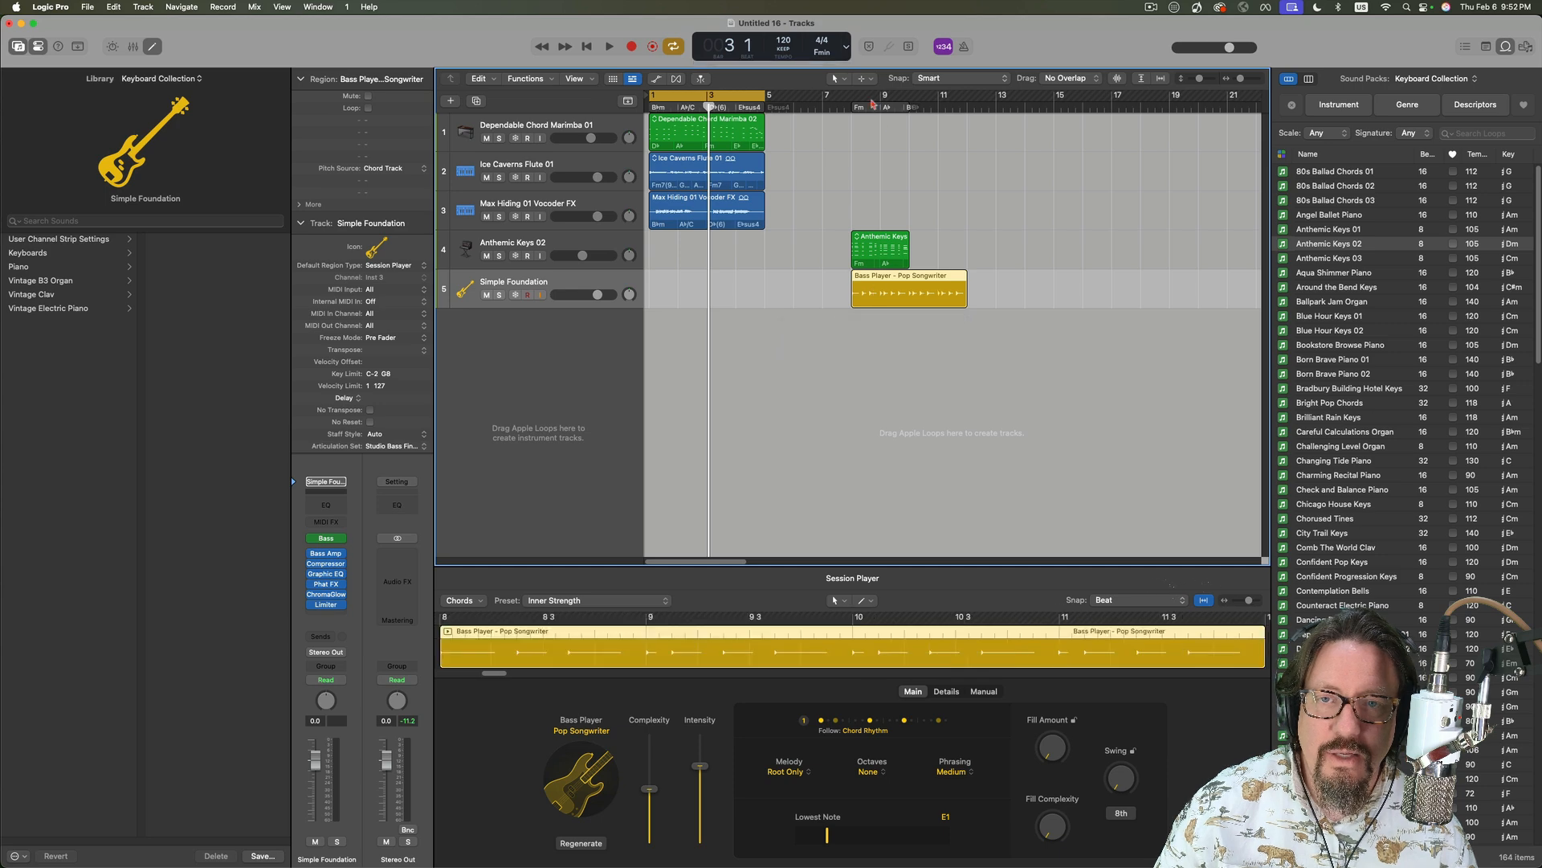
drag(855, 97, 844, 184)
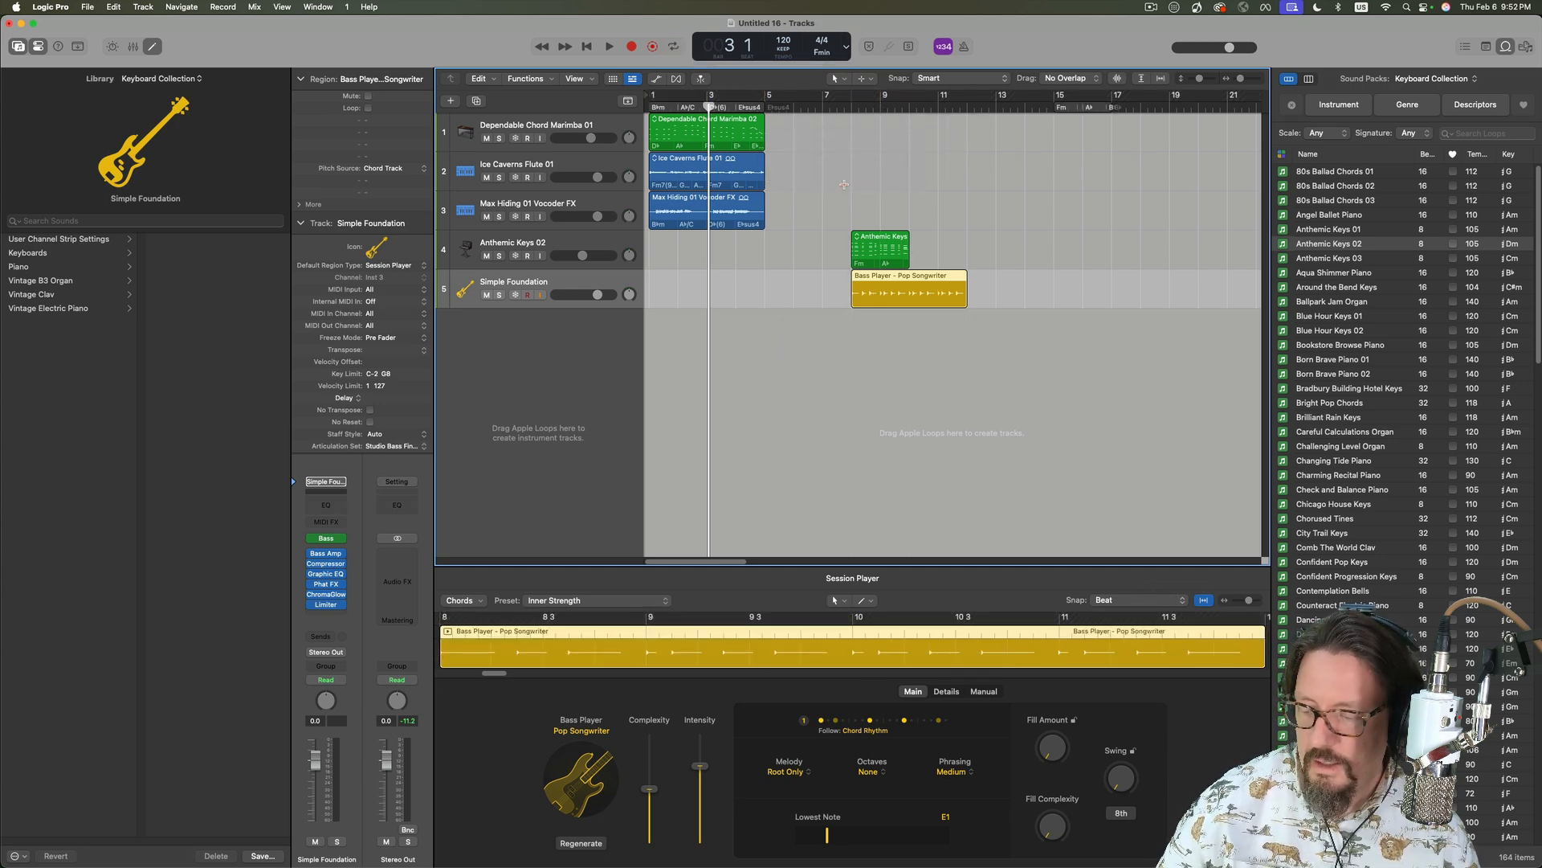
key(super+z)
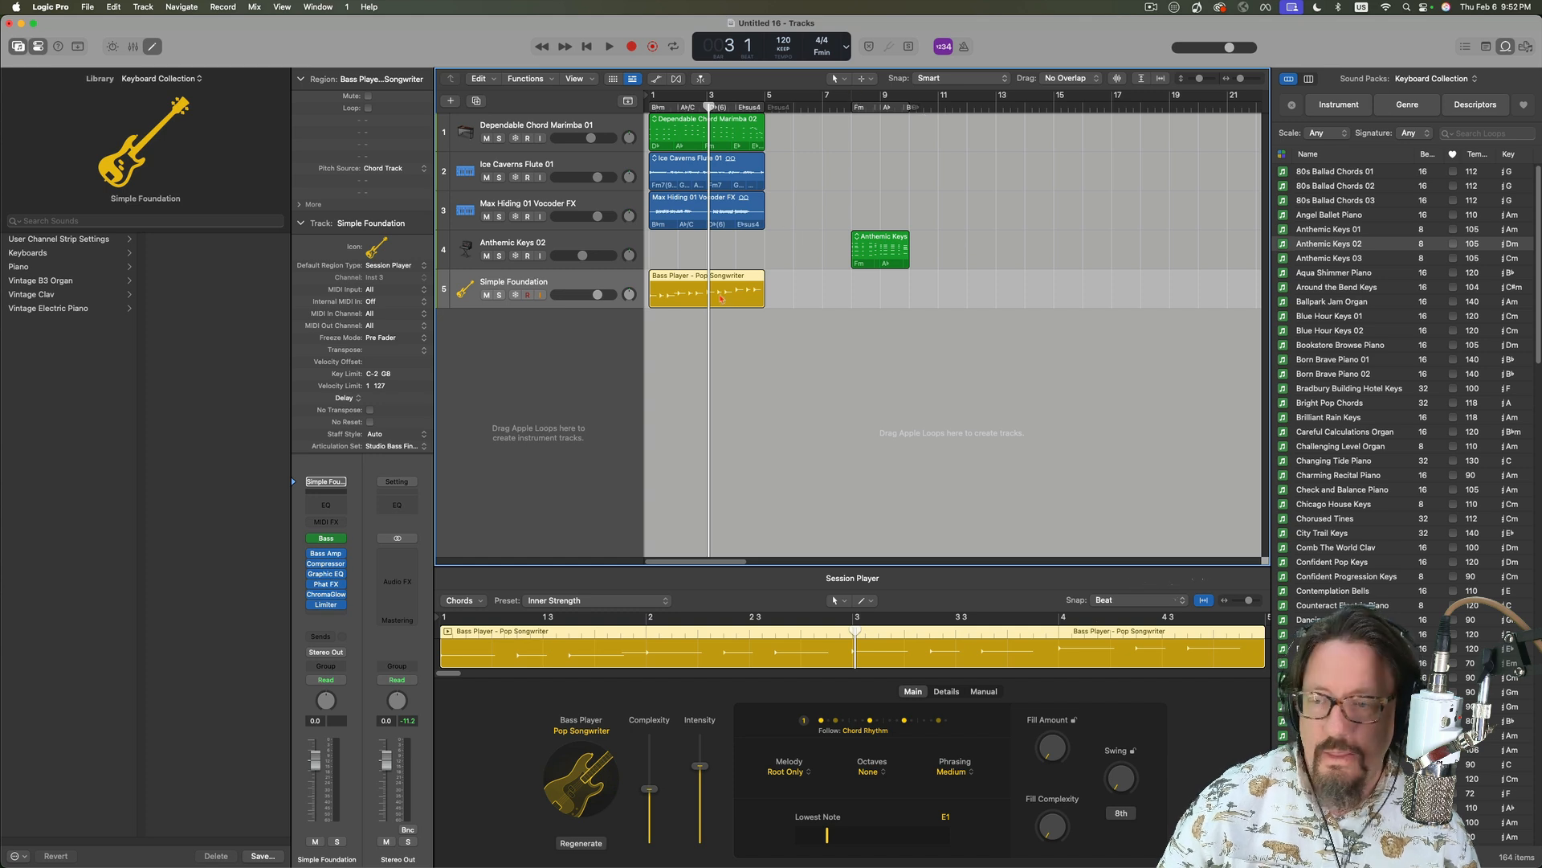
- Move the bass region to bar 8 beneath the Anthemic Keys 02 region and play both from there
drag(701, 278, 903, 279)
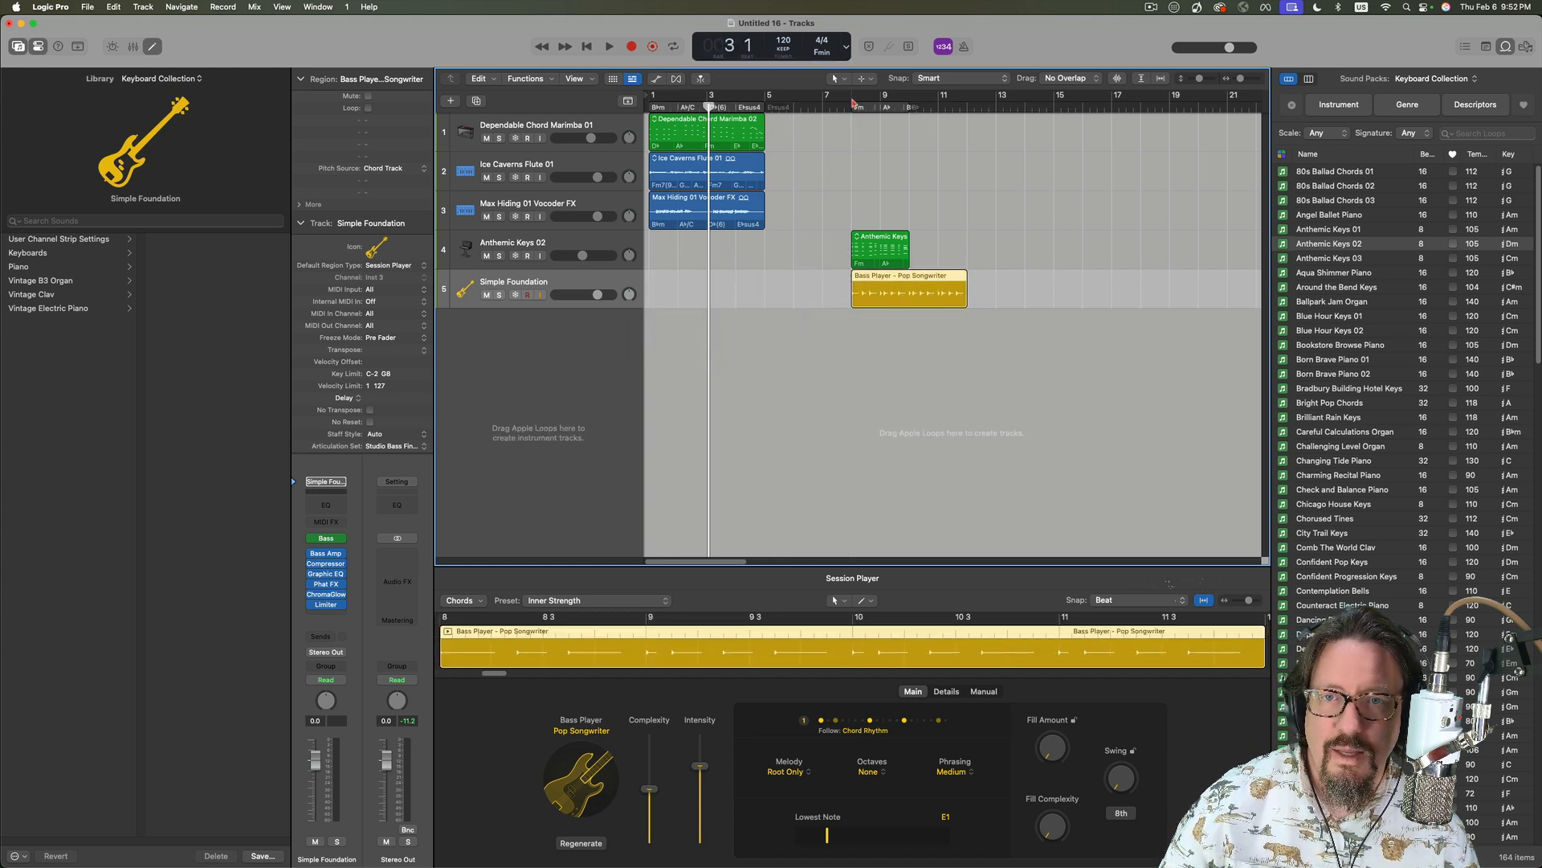
click(847, 104)
key(space)
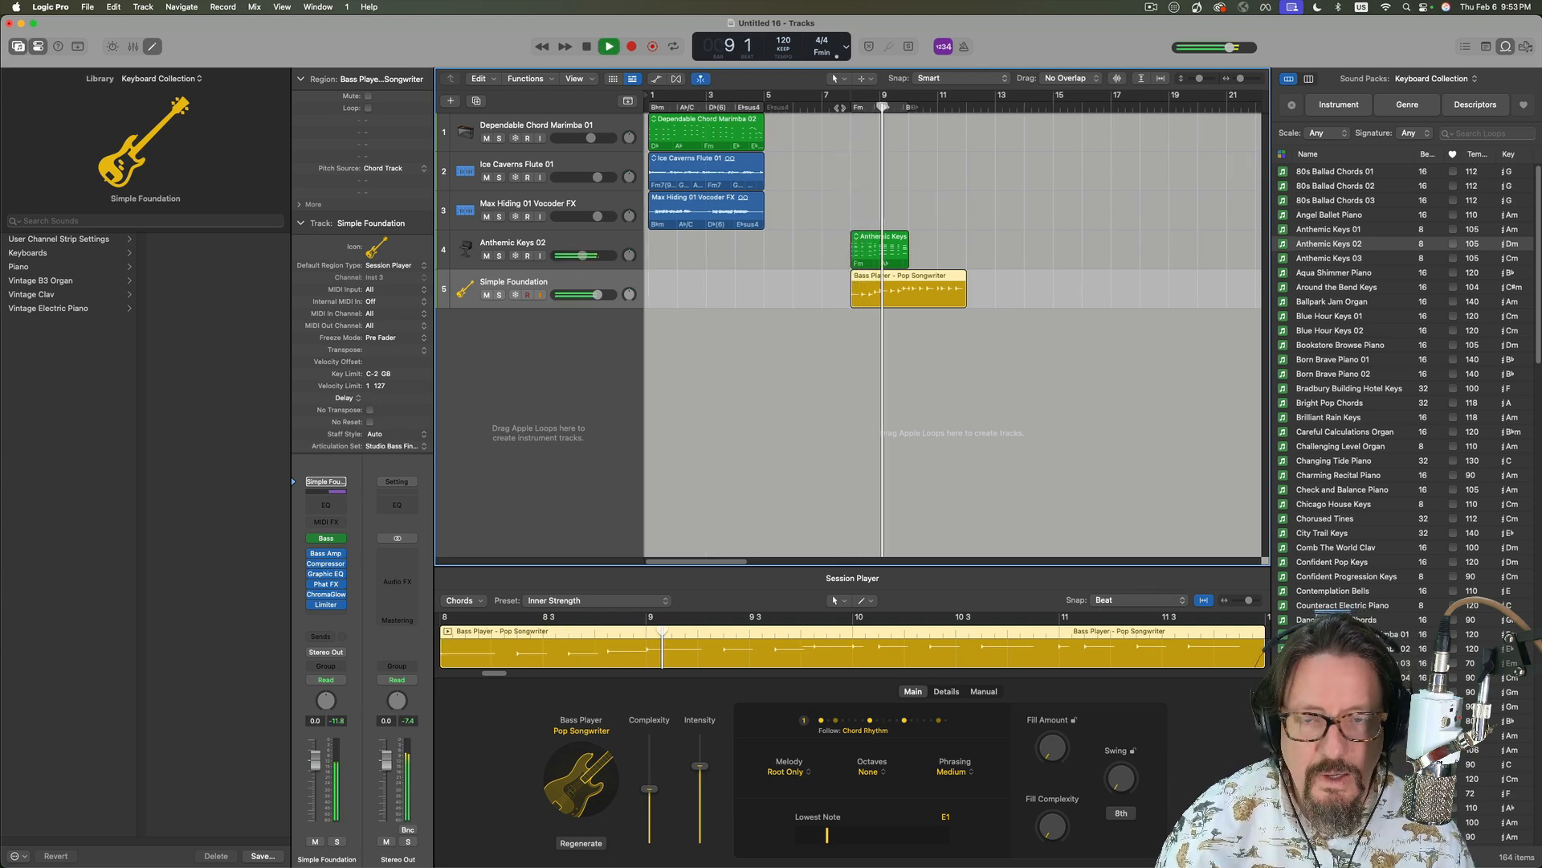
key(space)
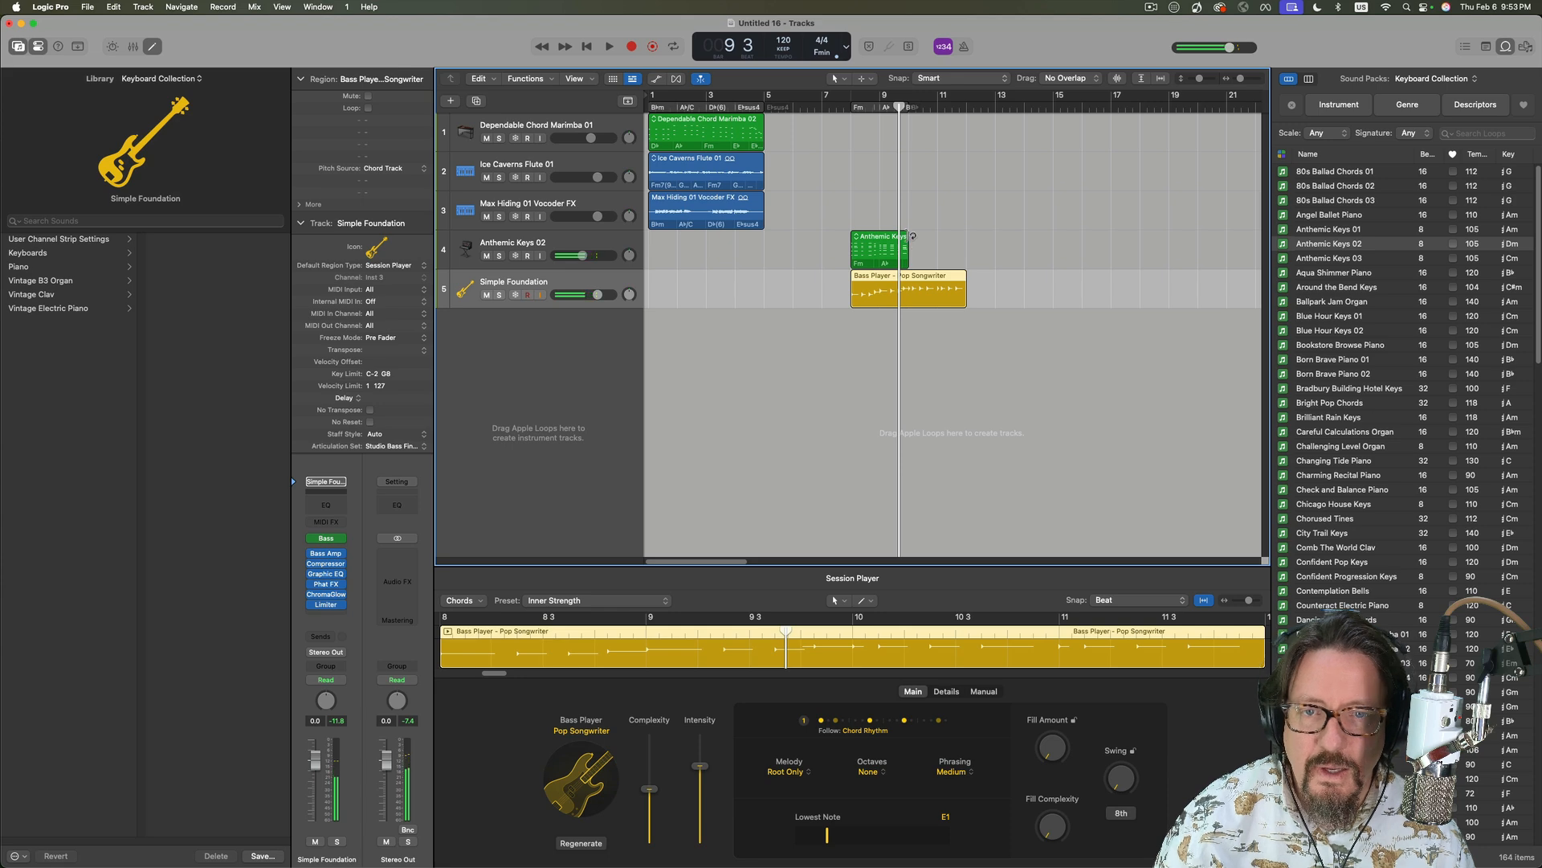
- Add the Anthemic Keys 02 loop again from Apple Loops on track 4 at bar 10, directly after the first region
mouse_move(910, 241)
mouse_down()
mouse_move(970, 249)
mouse_move(908, 251)
mouse_move(937, 253)
mouse_up()
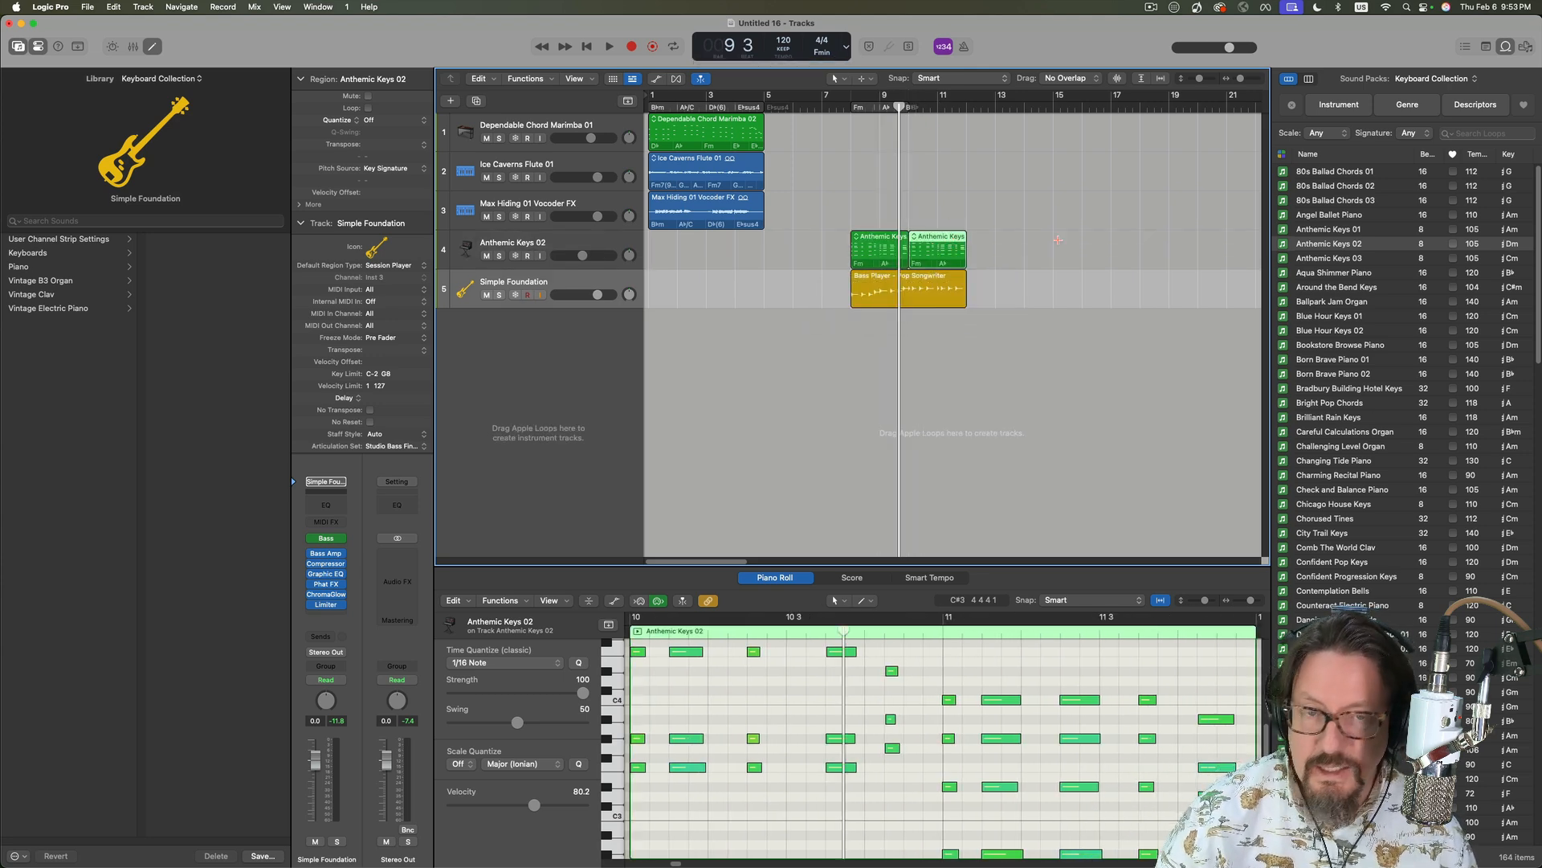
key(super+z)
drag(1356, 244, 919, 252)
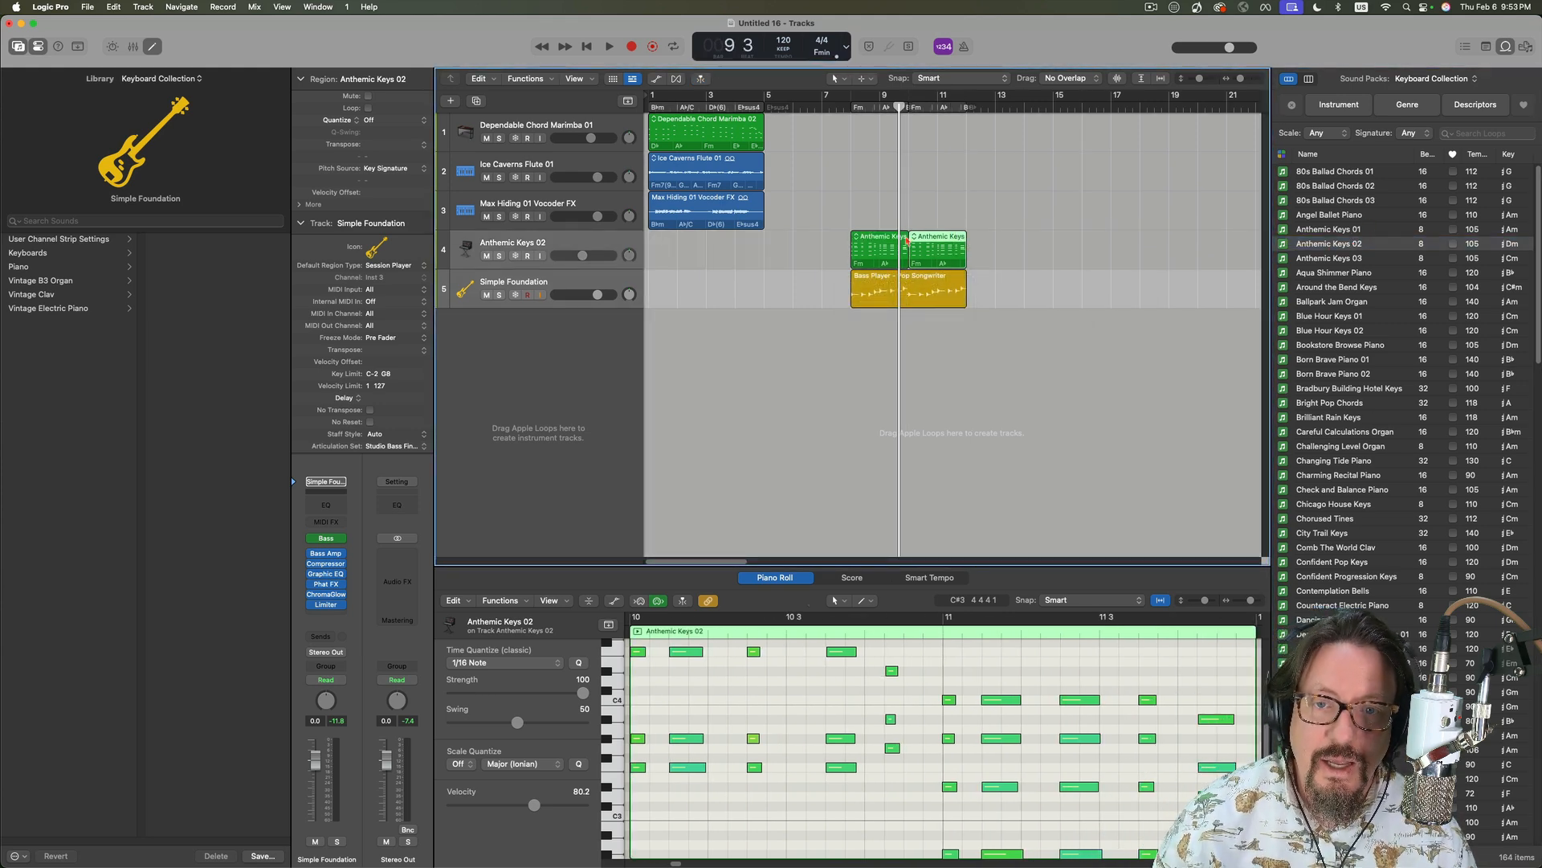
- Play the Anthemic Keys 02 regions and the Pop Songwriter bass region from just before bar 8
click(846, 106)
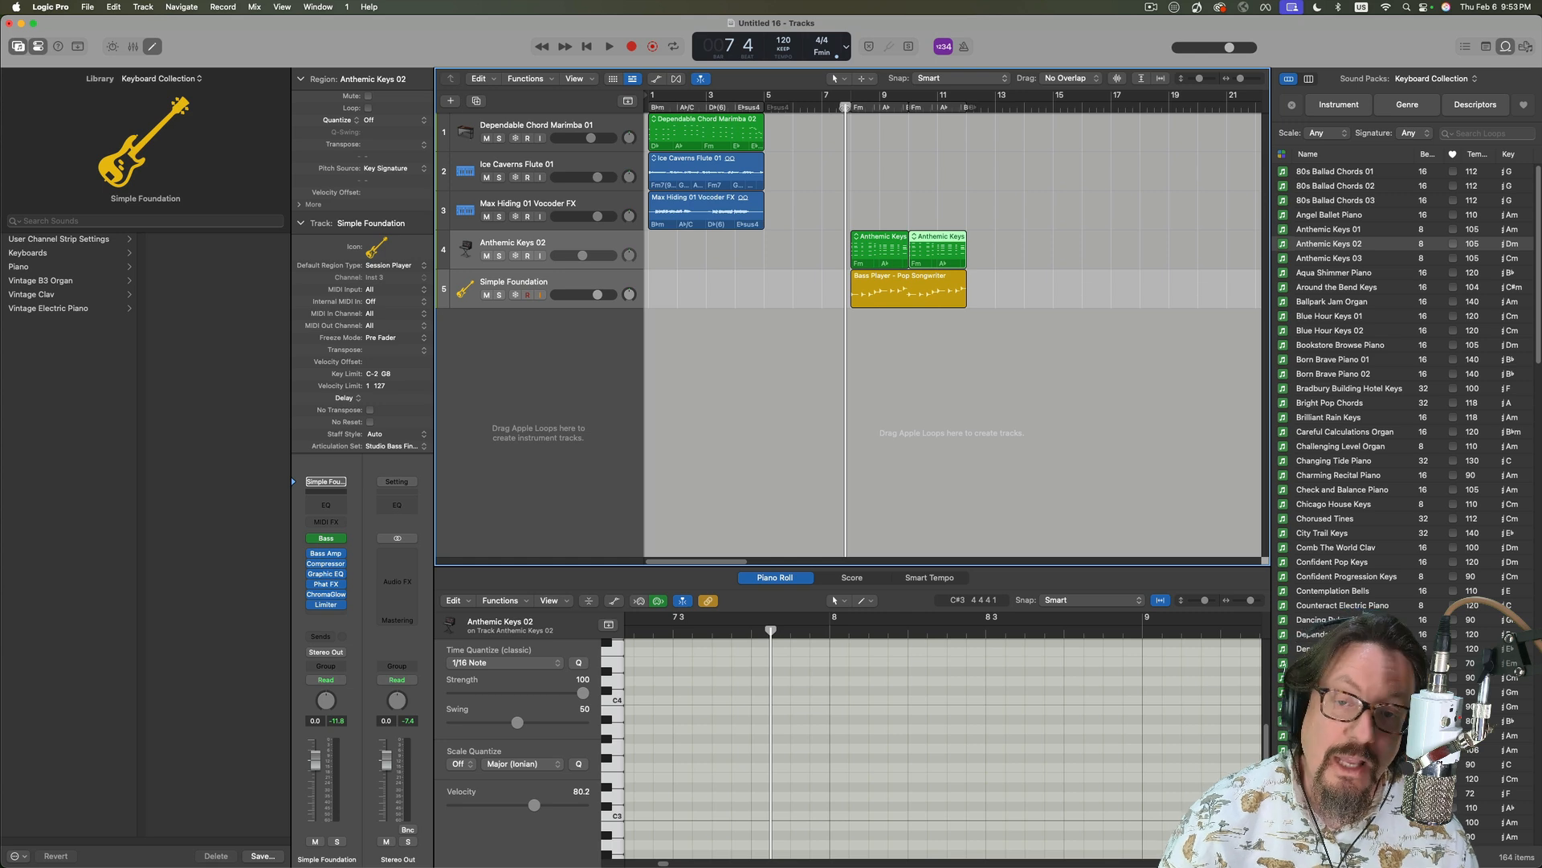
key(space)
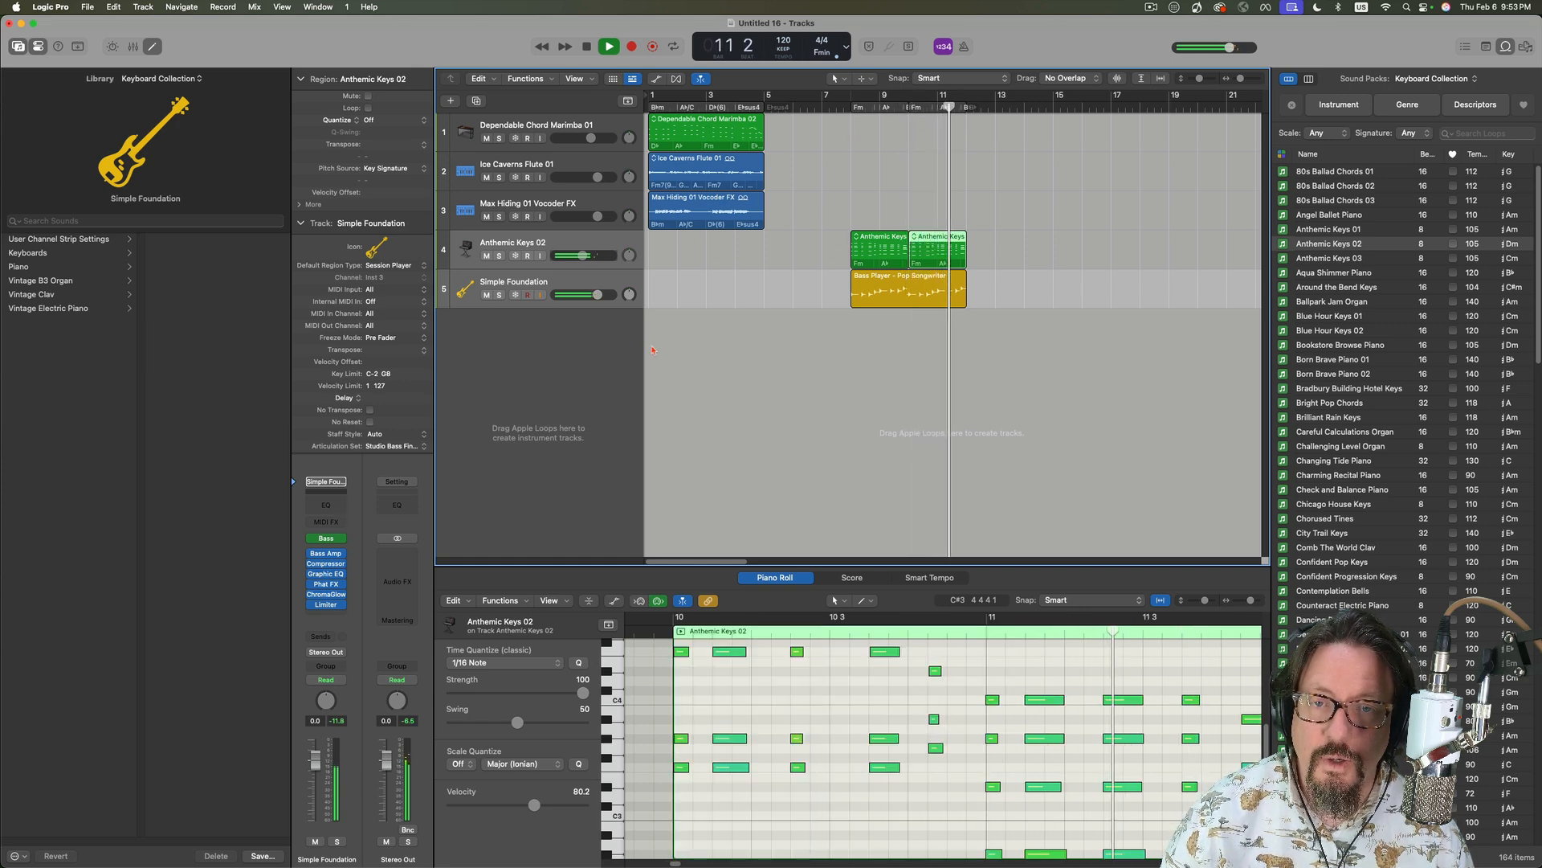
key(space)
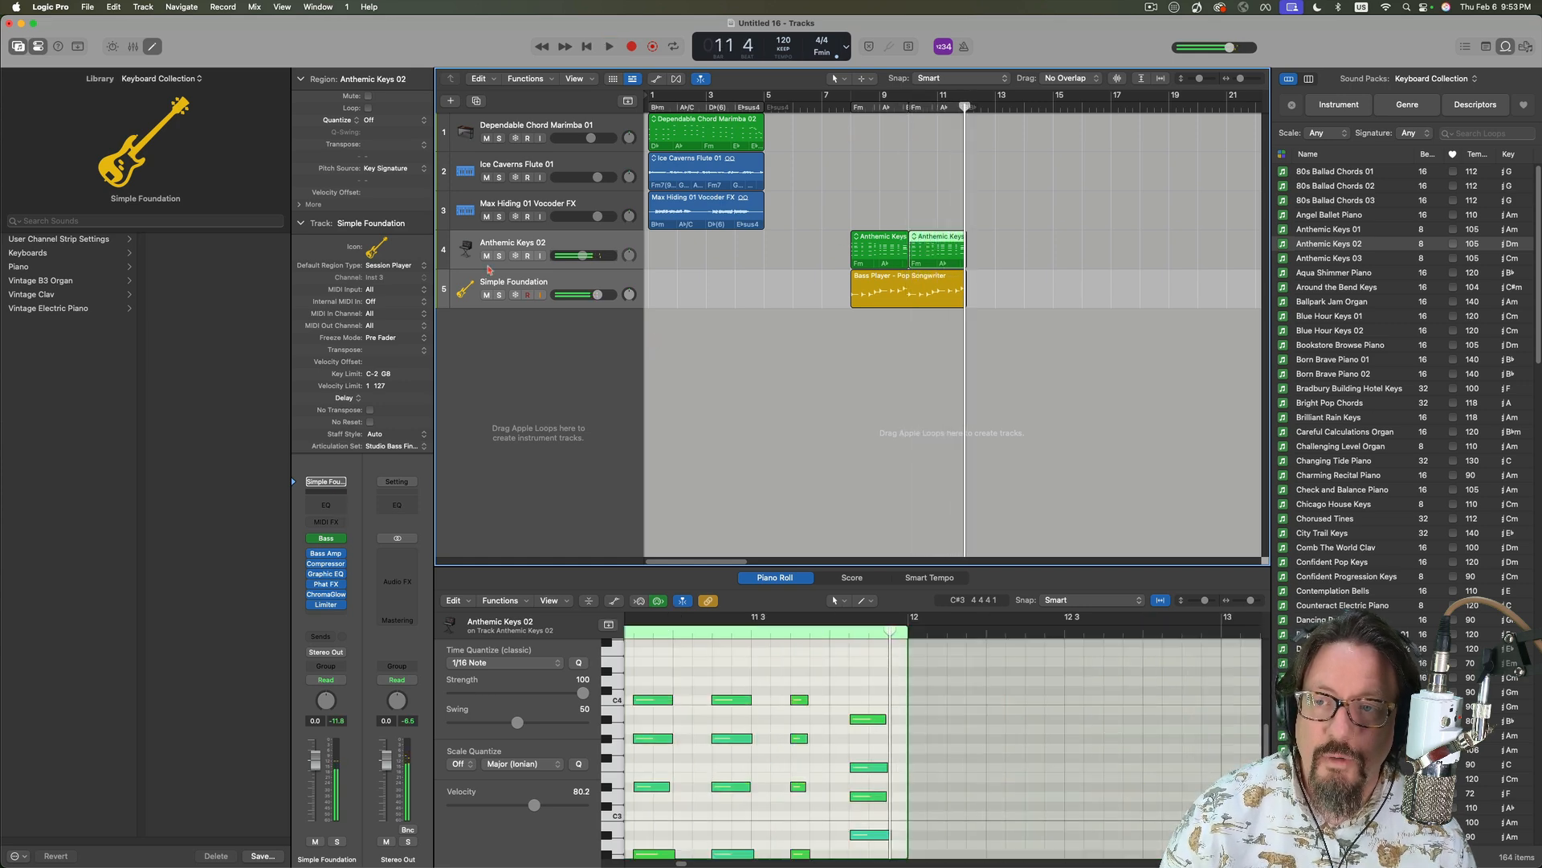
- Make the Simple Foundation bass the groove track with Anthemic Keys 02 matching it, and play from just before bar 8
click(445, 290)
click(456, 249)
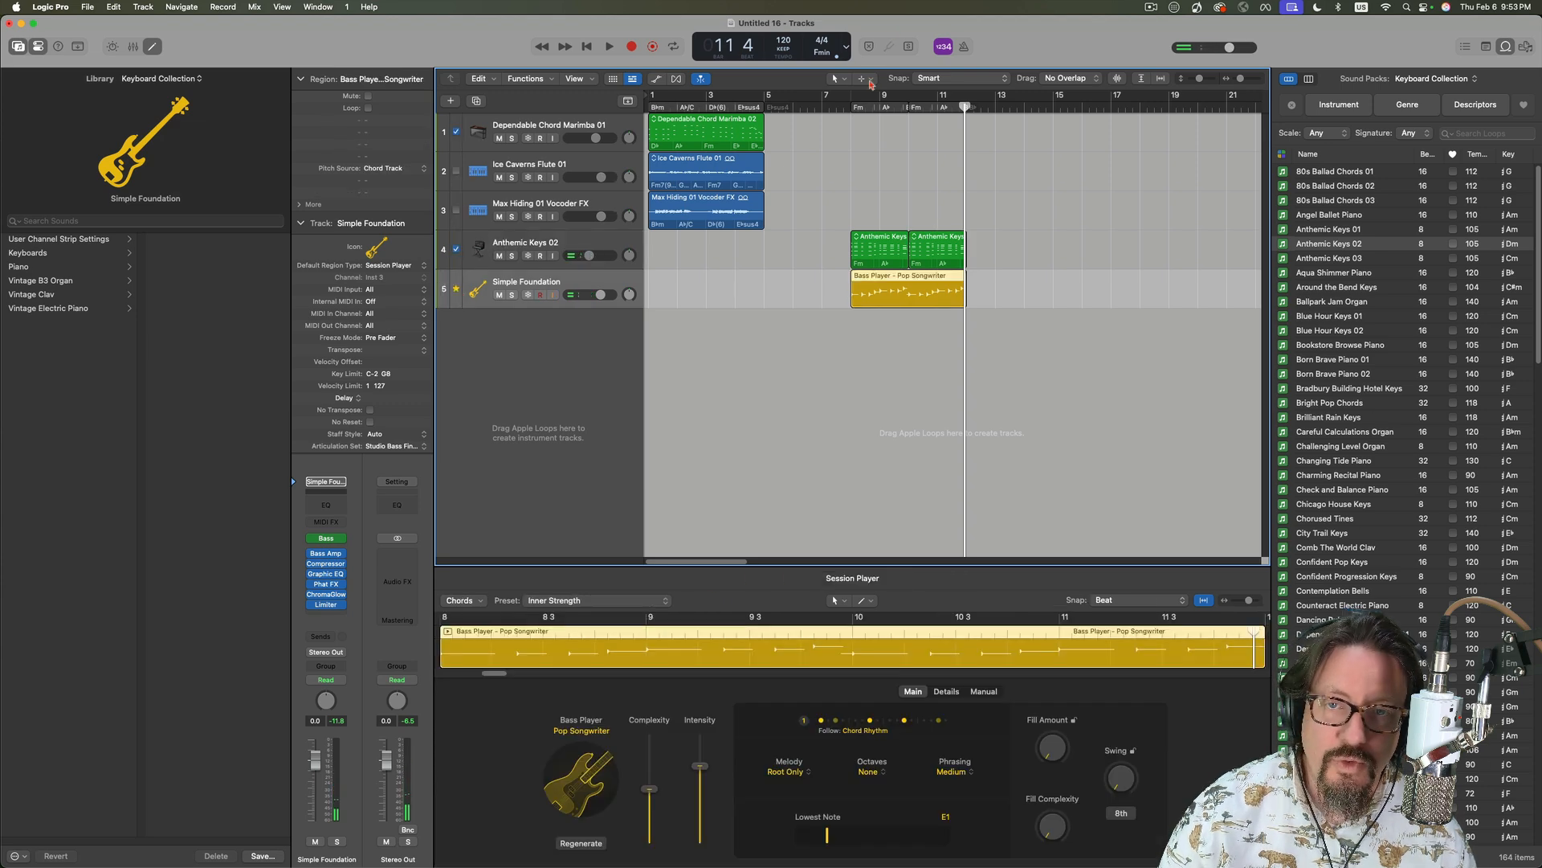
double_click(842, 107)
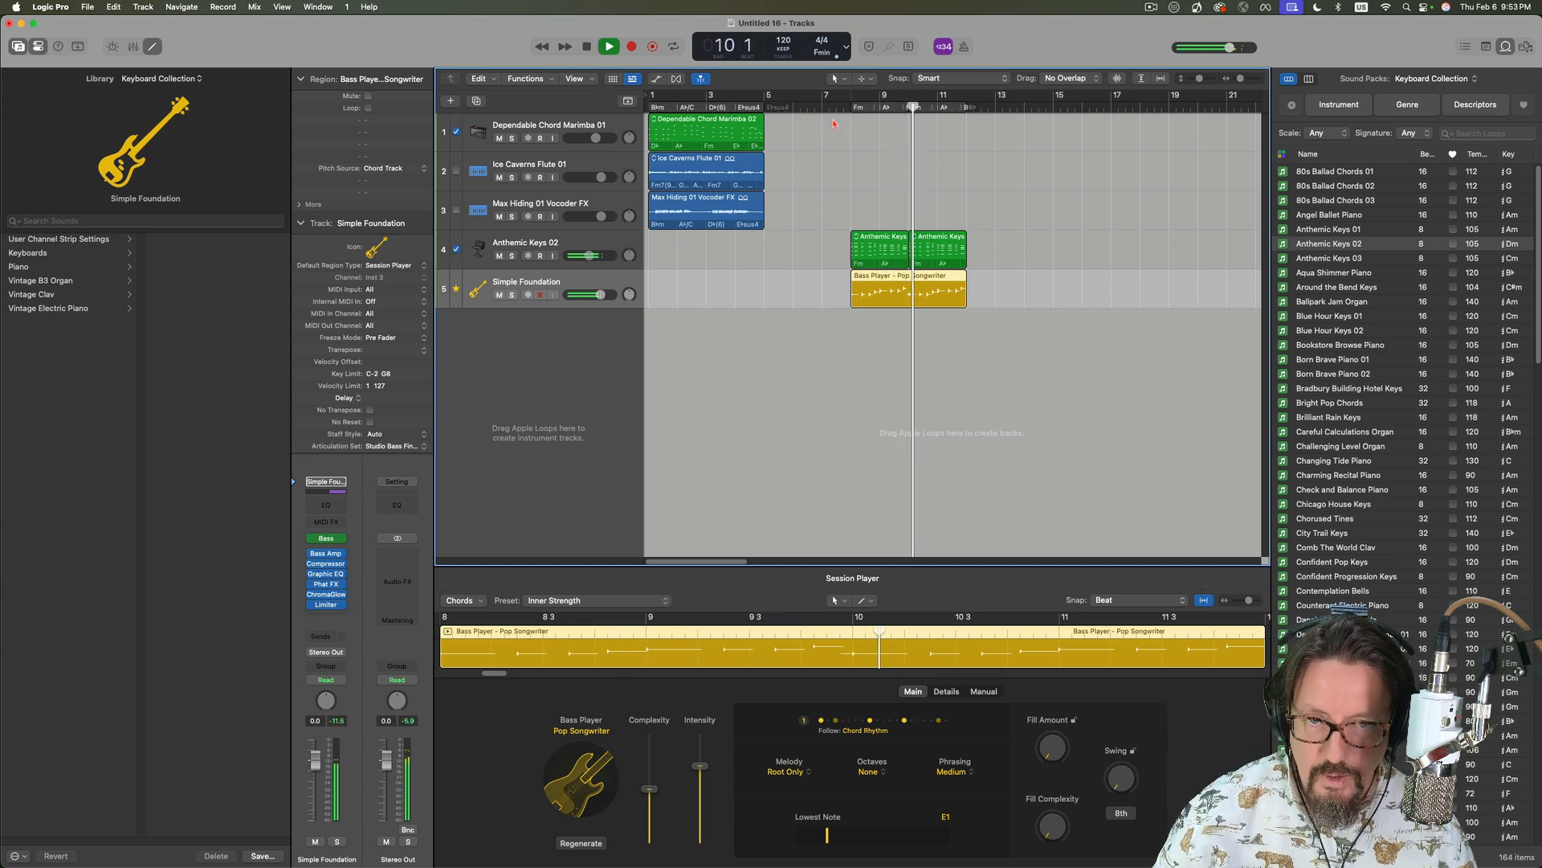
key(space)
- Switch the groove track to Anthemic Keys 02 so the bass matches it, and play from just before bar 8
click(448, 256)
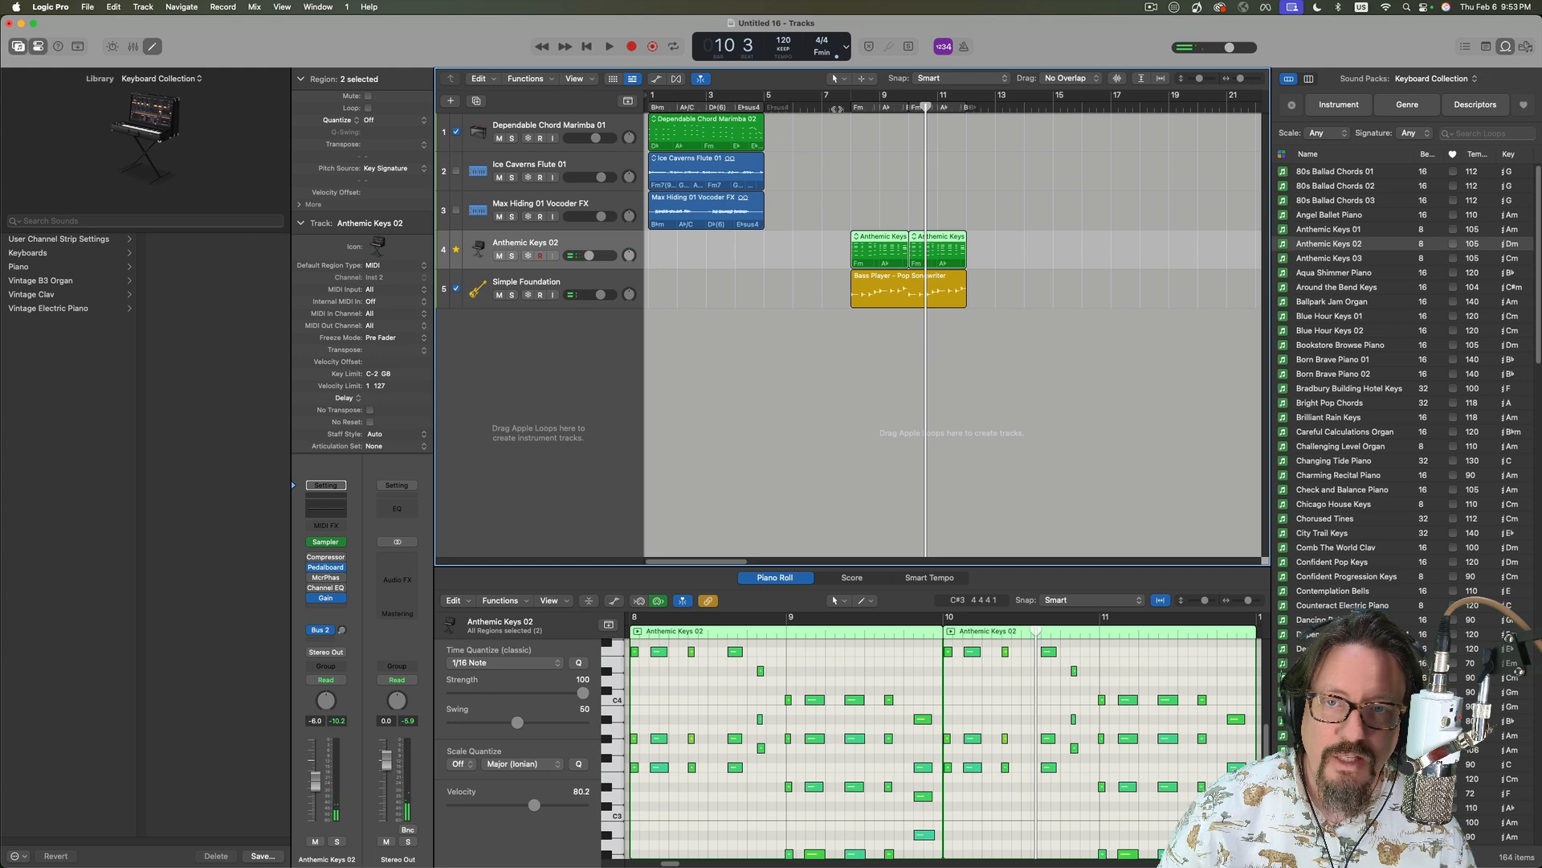
click(837, 108)
key(space)
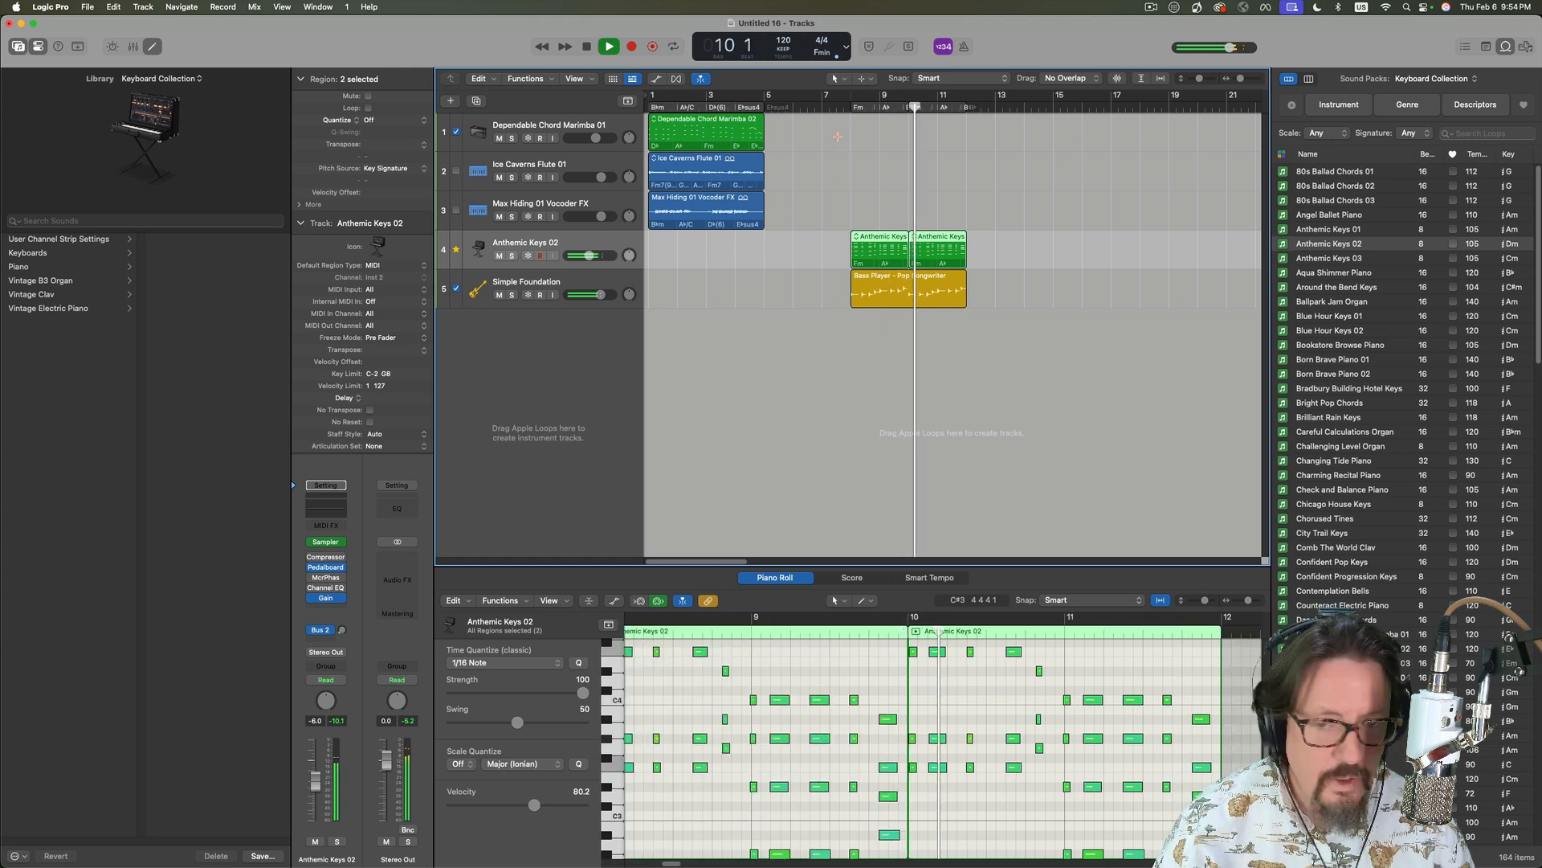
key(space)
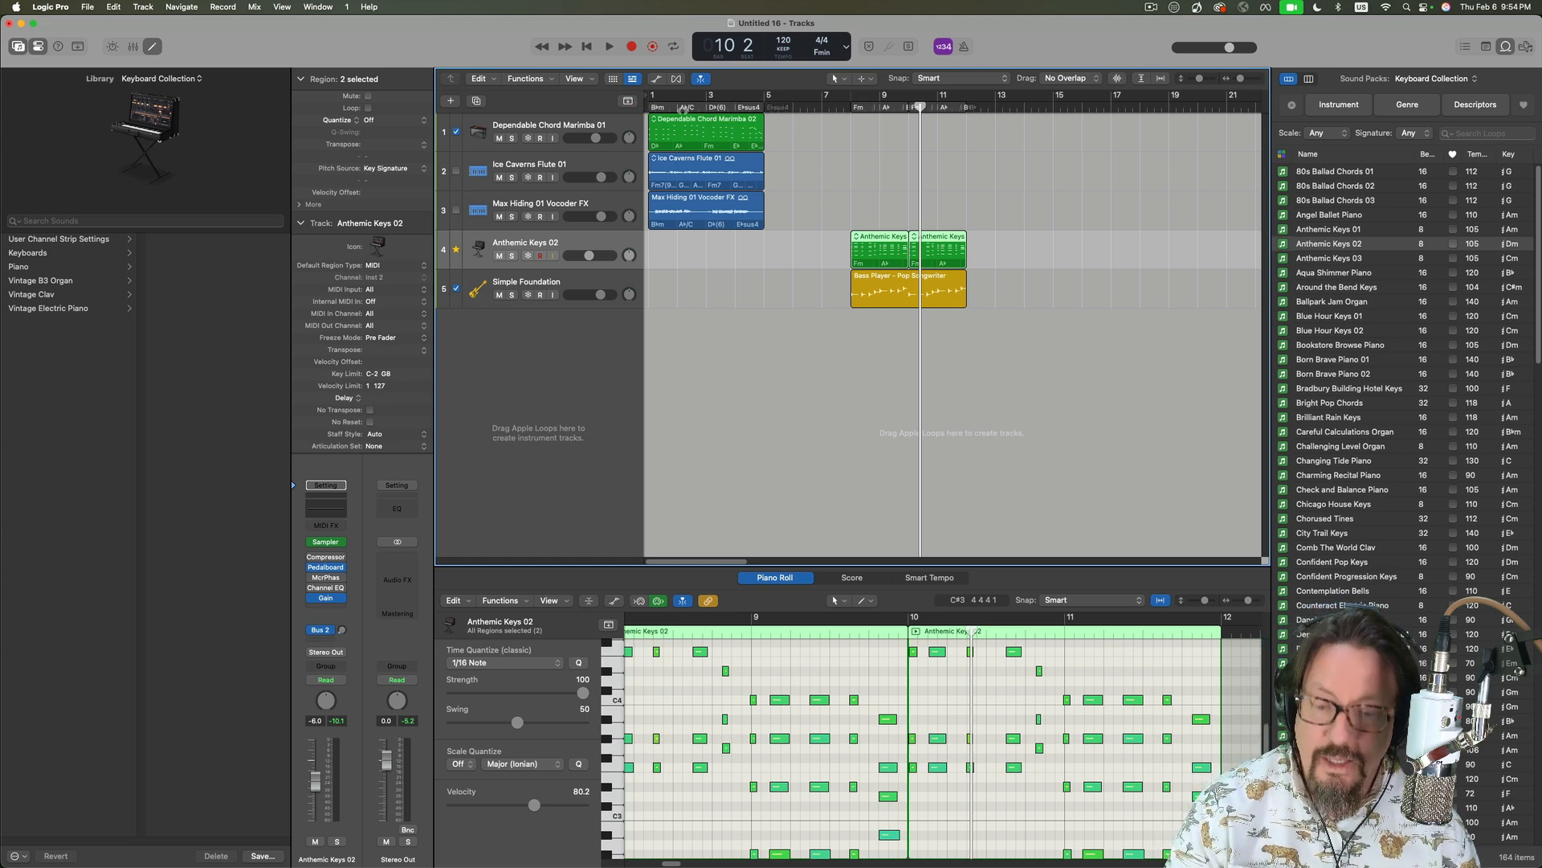
- Play the marimba, flute and vocoder loops on tracks 1 to 3 from the start of the project to bar 5
key(Return)
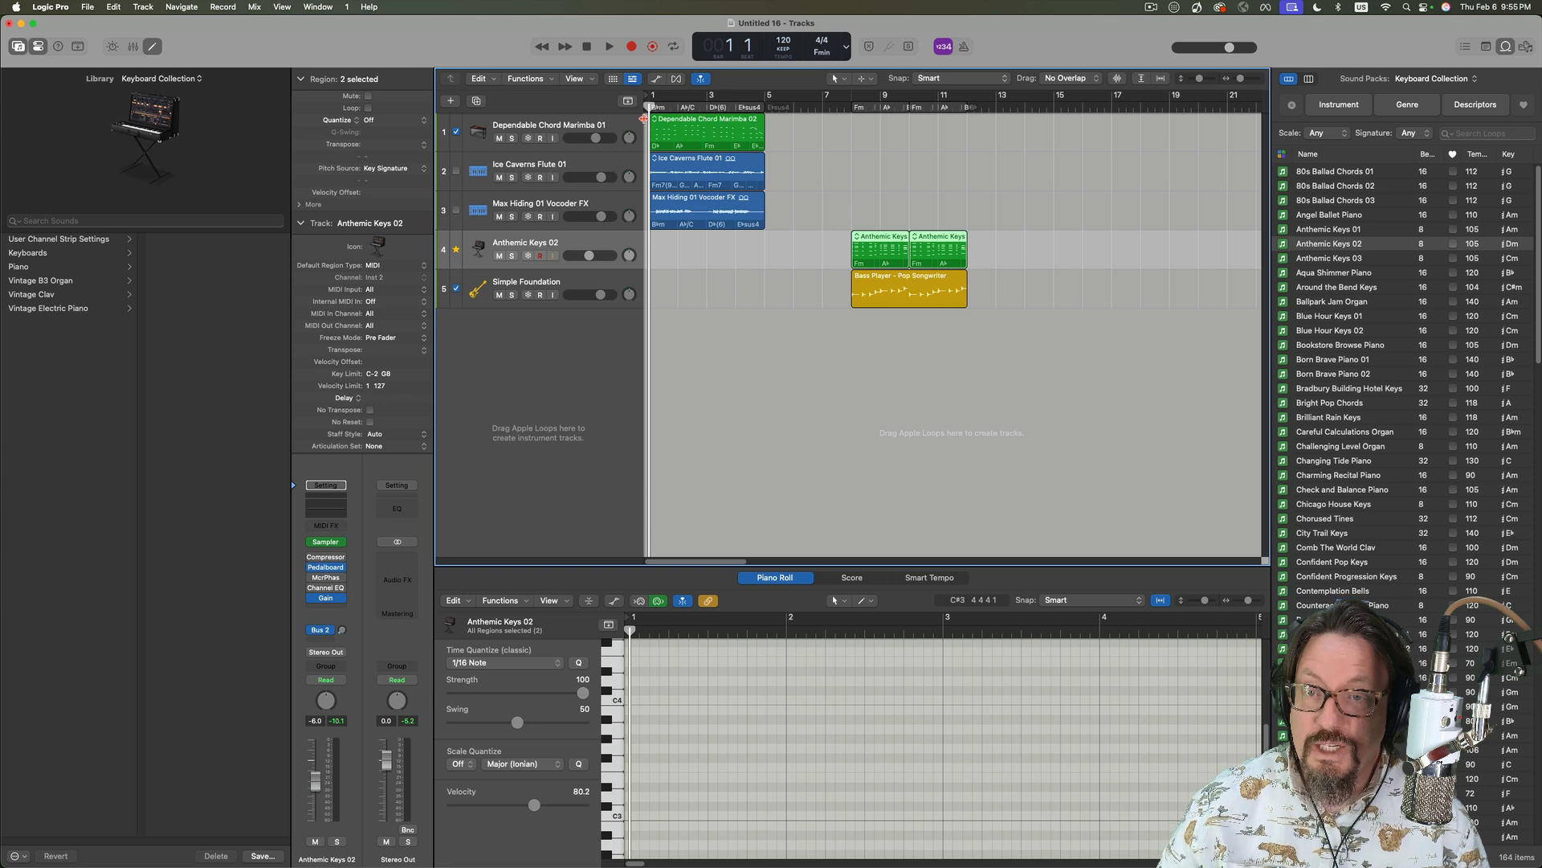
key(space)
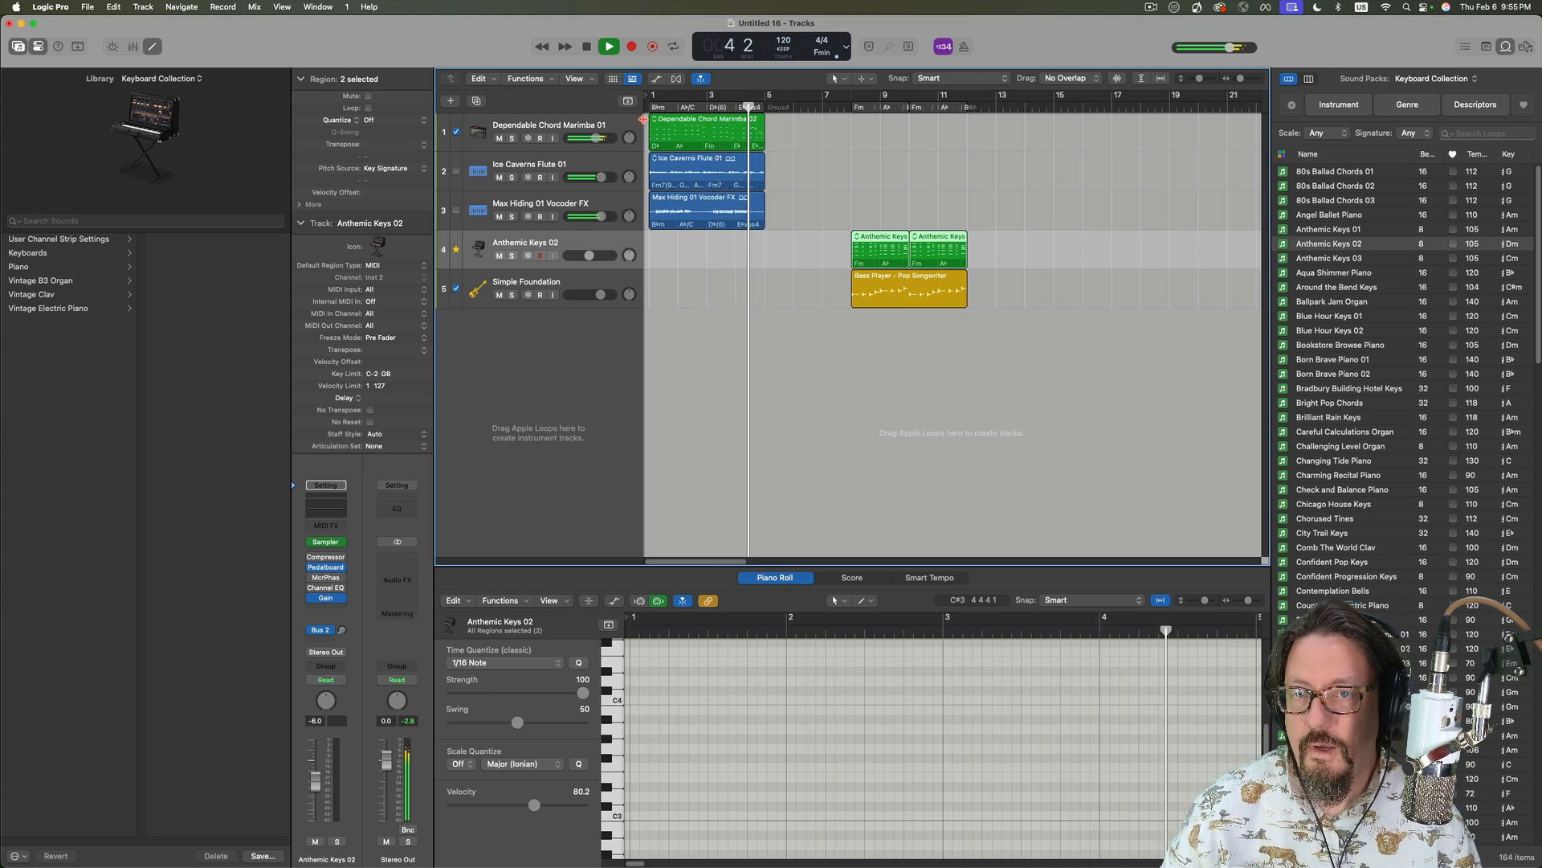
key(space)
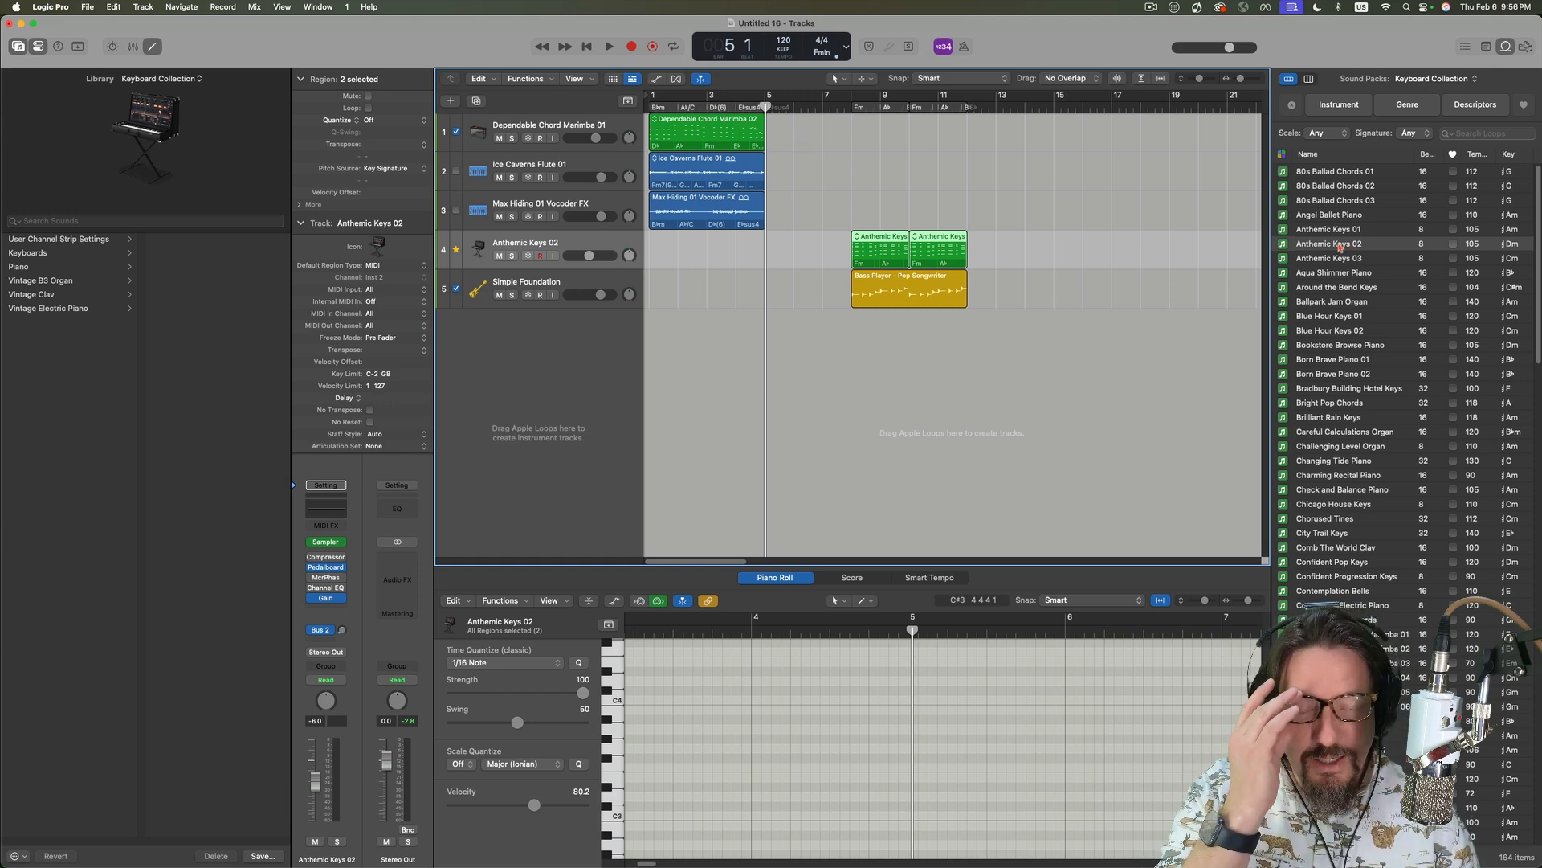
- Bring up the new-track sampler options for the Anthemic Keys 02 loop without creating a track, and browse further down the Keyboard Collection loops
drag(1339, 247, 580, 395)
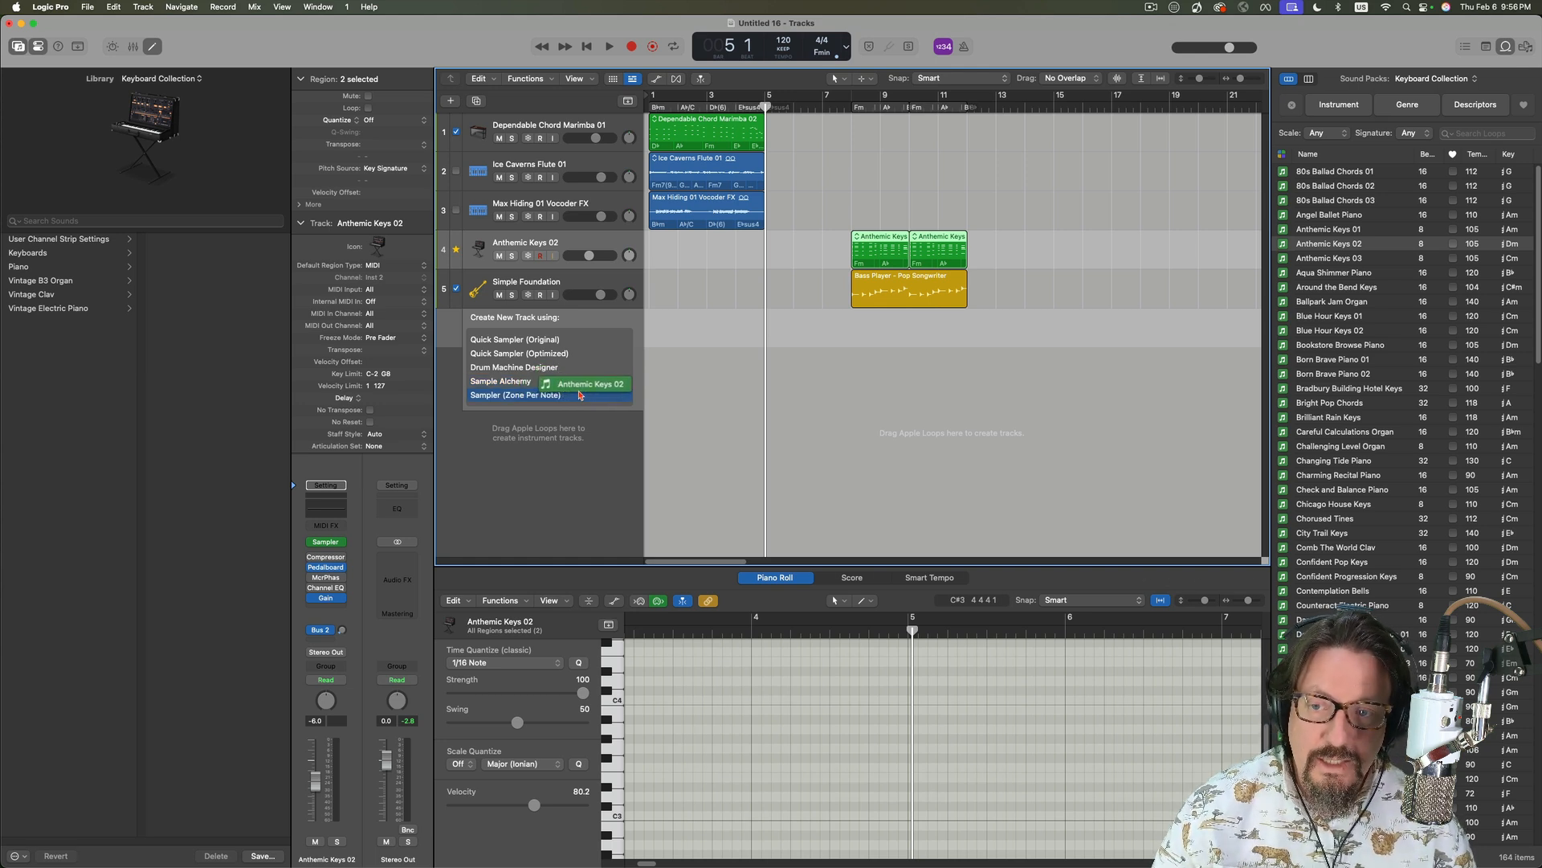
drag(580, 394, 1325, 276)
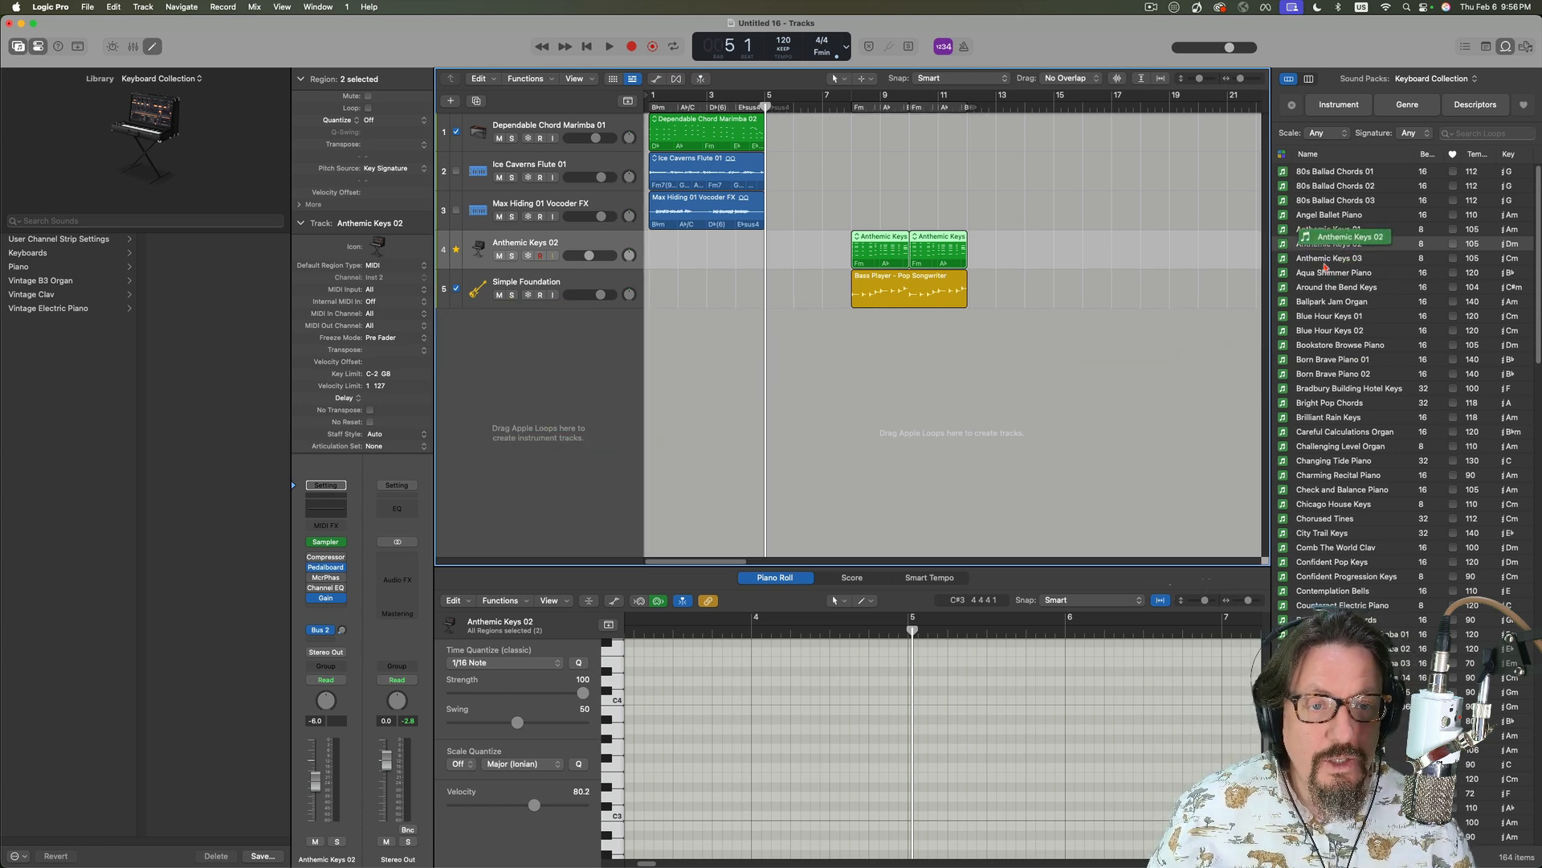
scroll(1326, 276, down, 20)
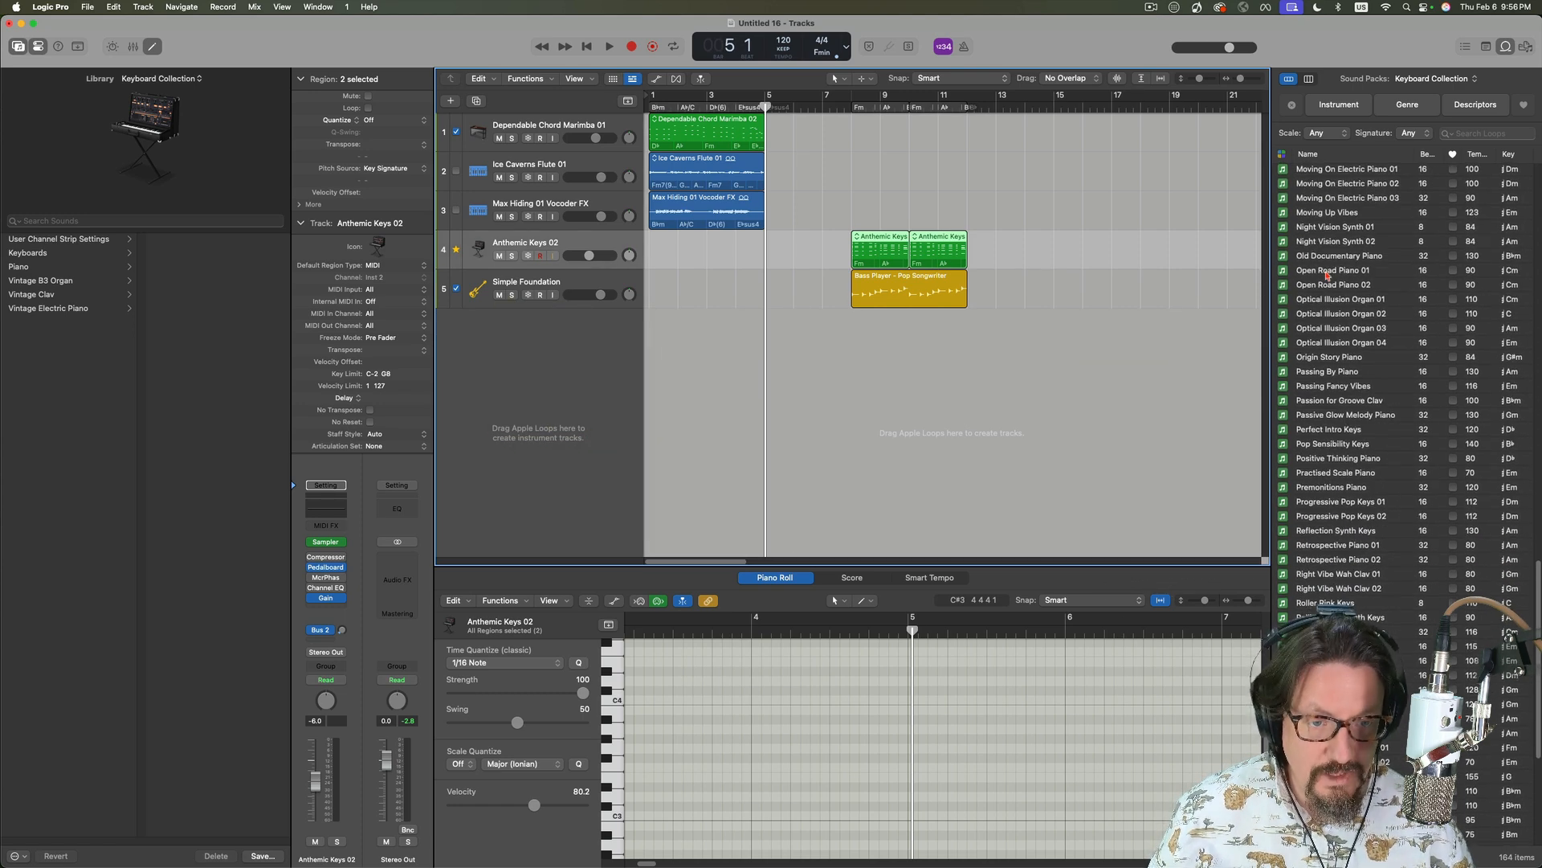